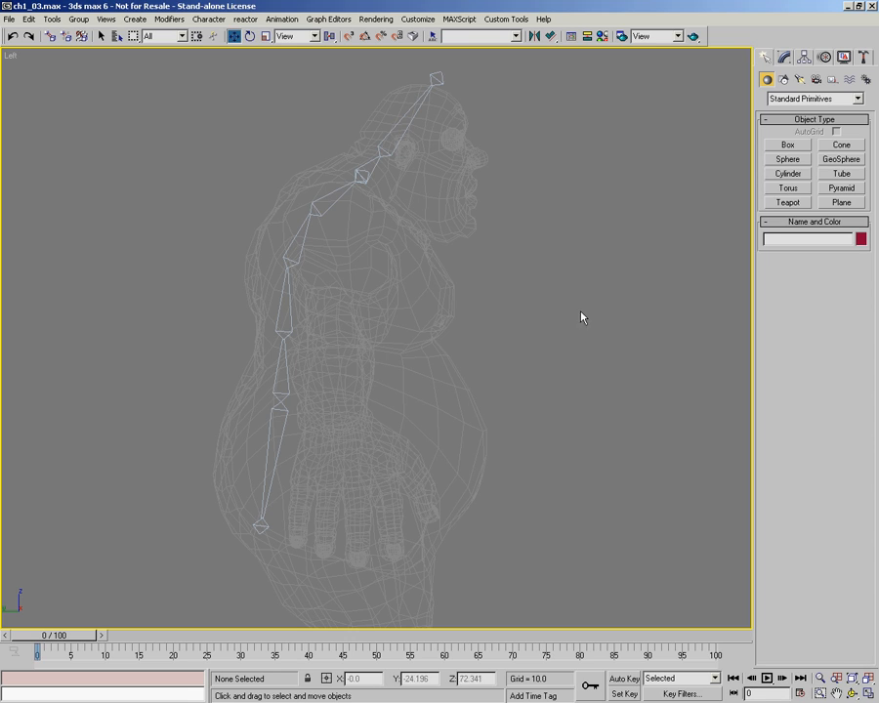
# - Place a dummy helper and a point helper in the empty space in front of the character's chest
pyautogui.click(832, 81)
pyautogui.click(789, 147)
pyautogui.moveTo(516, 287); pyautogui.dragTo(535, 306)
pyautogui.click(789, 161)
pyautogui.click(606, 292)
pyautogui.rightClick(547, 224)
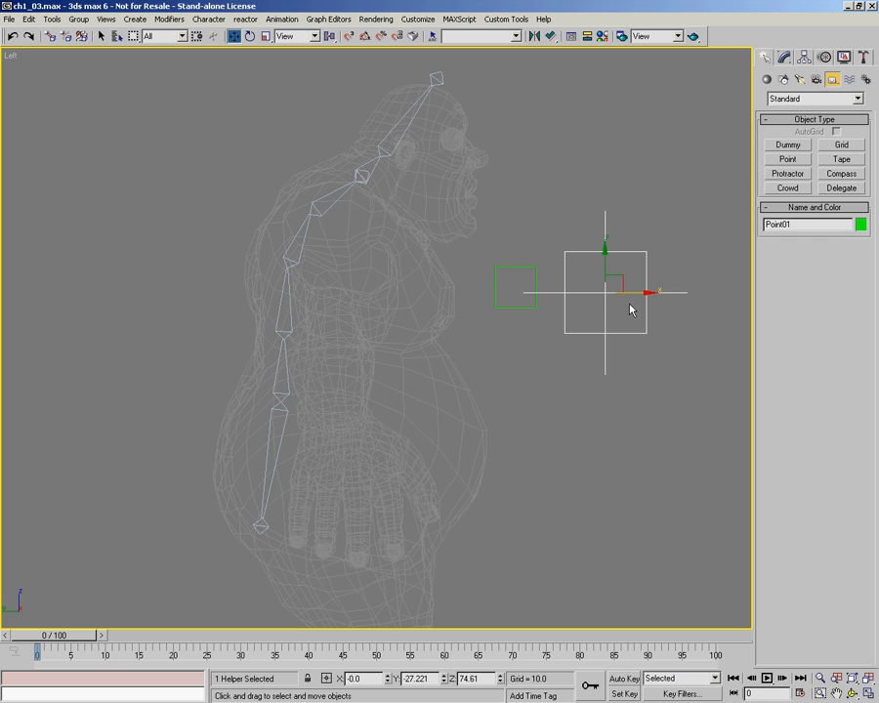
# - Delete both the dummy and the point helper in front of the character
pyautogui.keyDown('ctrl'); pyautogui.click(537, 308); pyautogui.keyUp('ctrl')
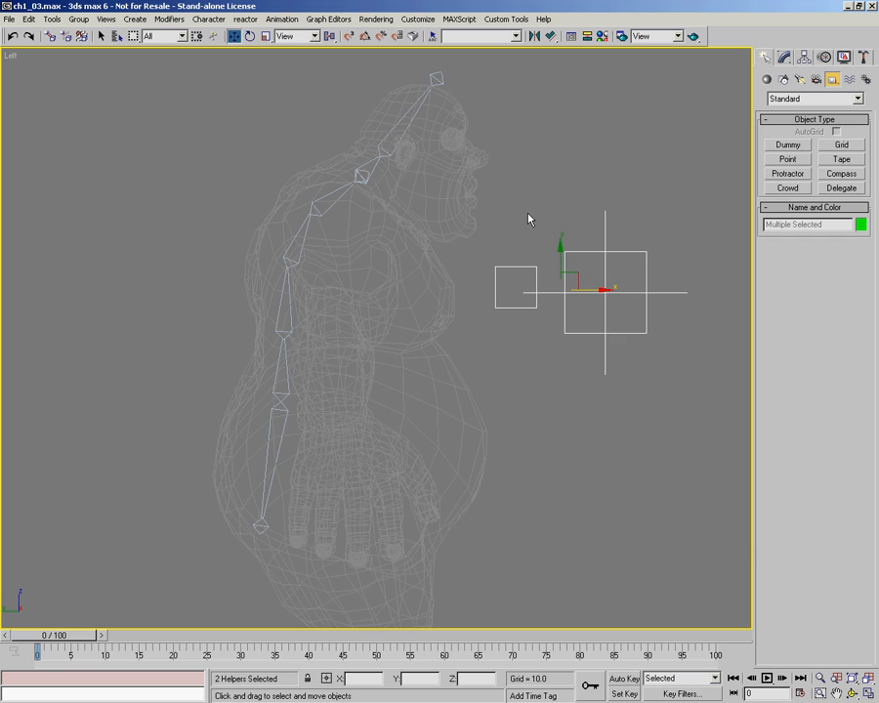
pyautogui.moveTo(591, 232); pyautogui.dragTo(559, 243, button='middle')
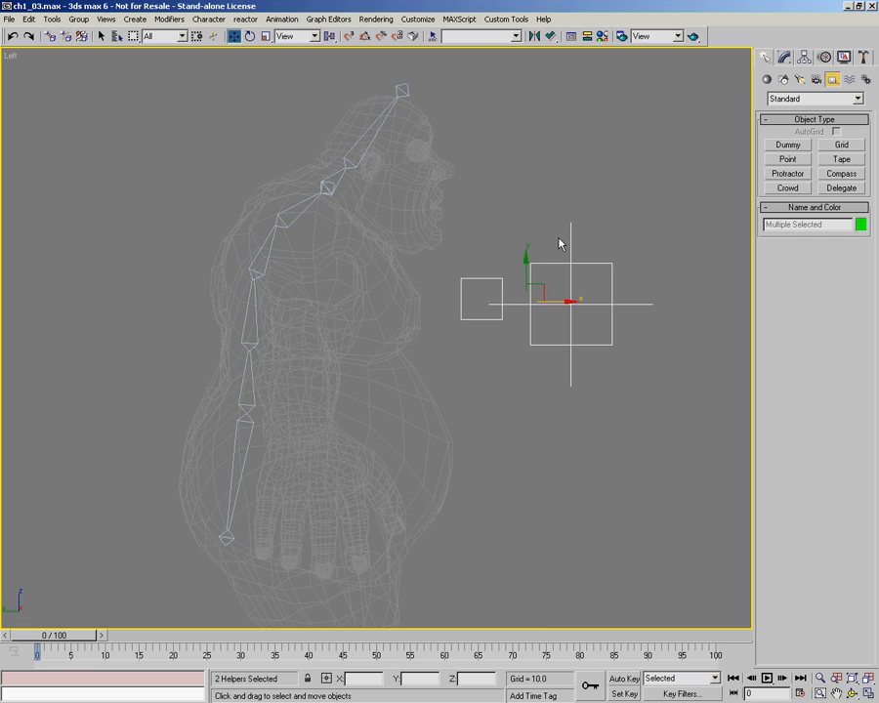
pyautogui.press('Delete')
pyautogui.moveTo(385, 293); pyautogui.dragTo(435, 284, button='middle')
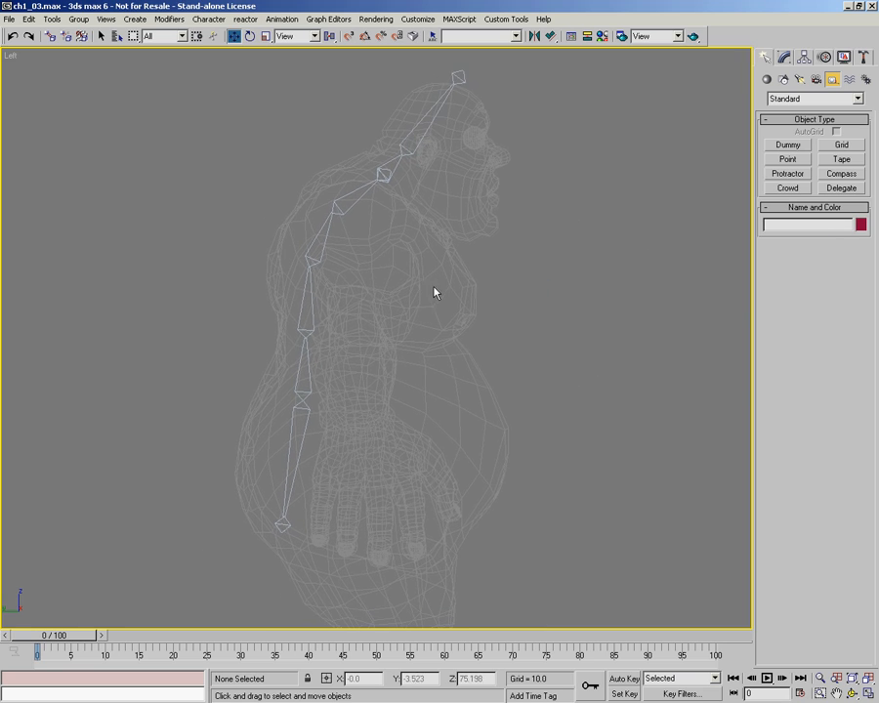
# - Examine the spline object types, the selection filter categories and the hide-by-category display options
pyautogui.click(784, 79)
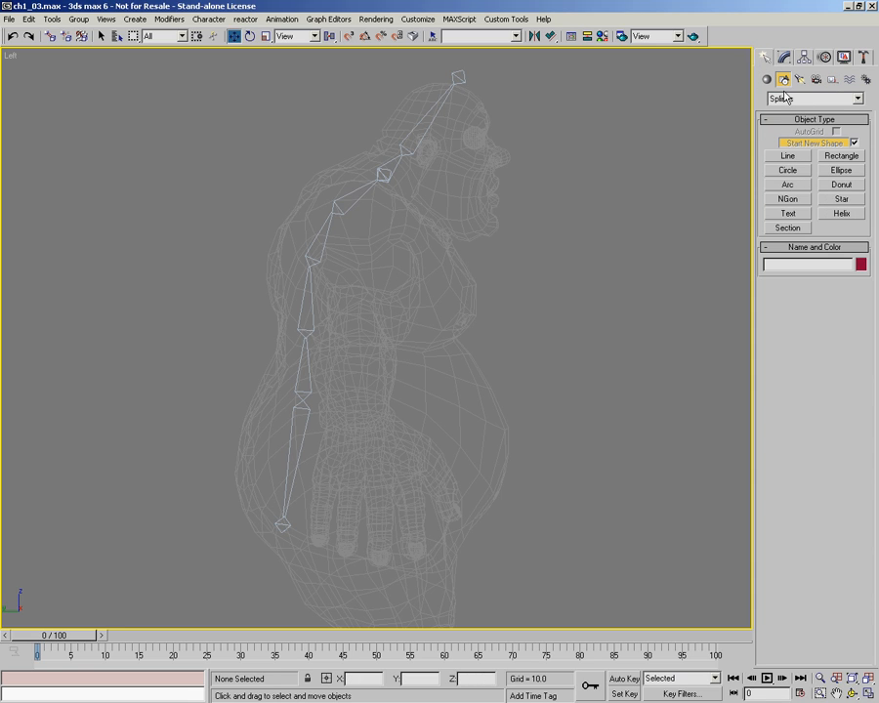
pyautogui.moveTo(572, 243); pyautogui.dragTo(561, 247, button='middle')
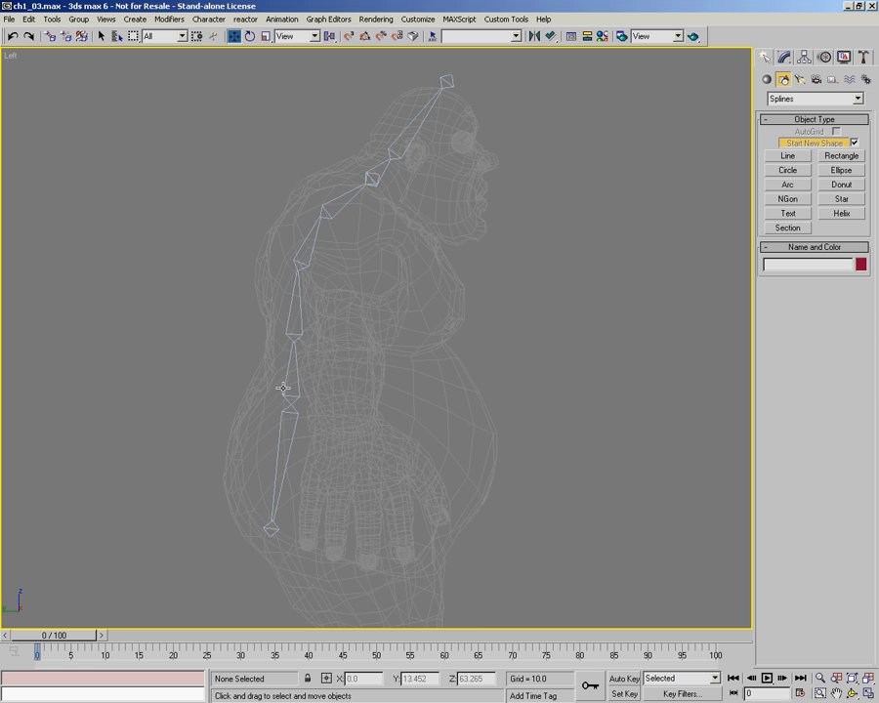
pyautogui.click(181, 36)
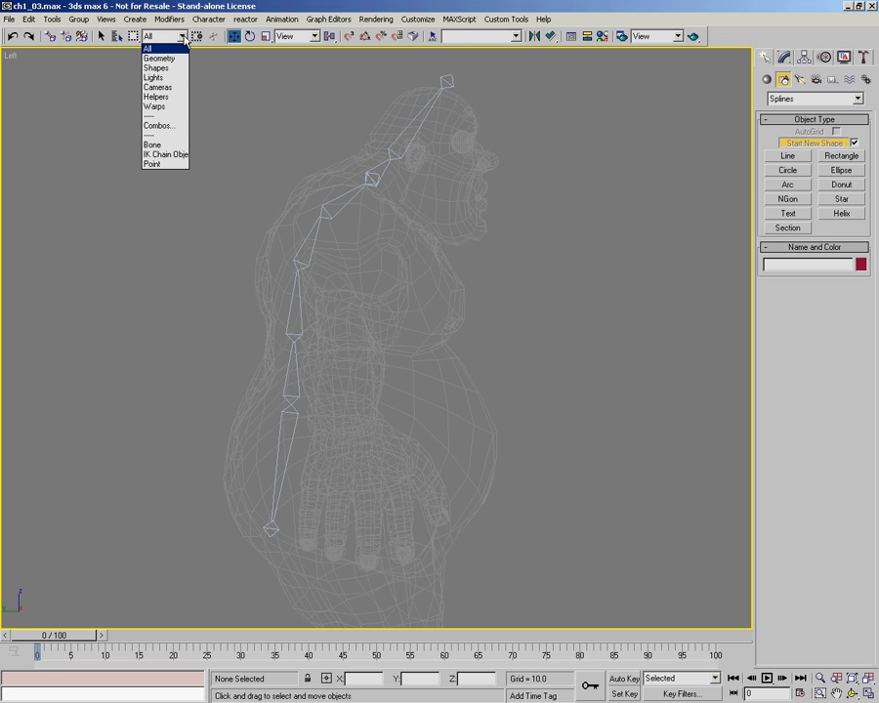
pyautogui.click(184, 37)
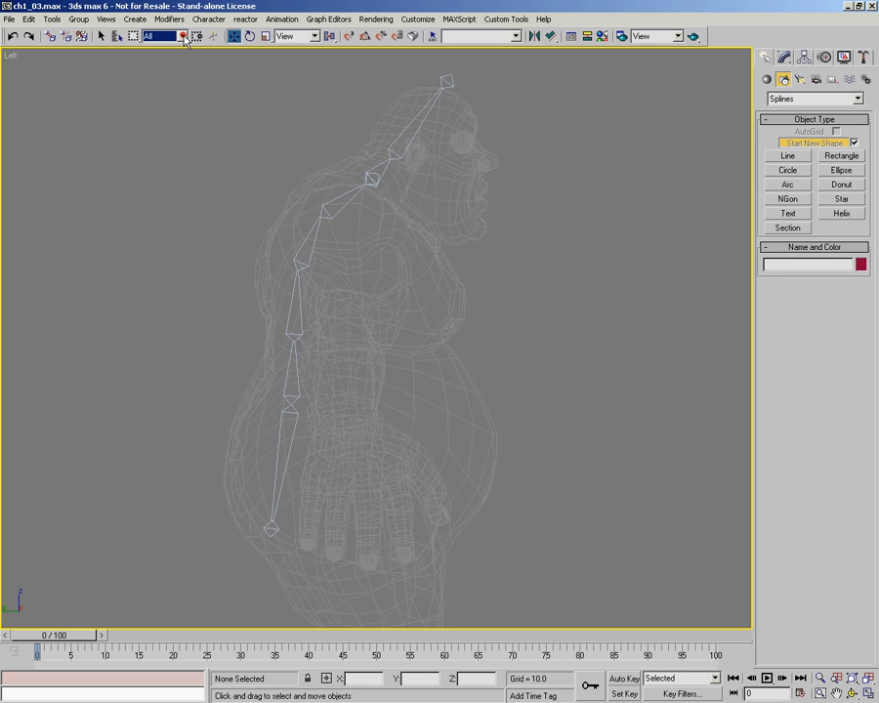
pyautogui.click(845, 58)
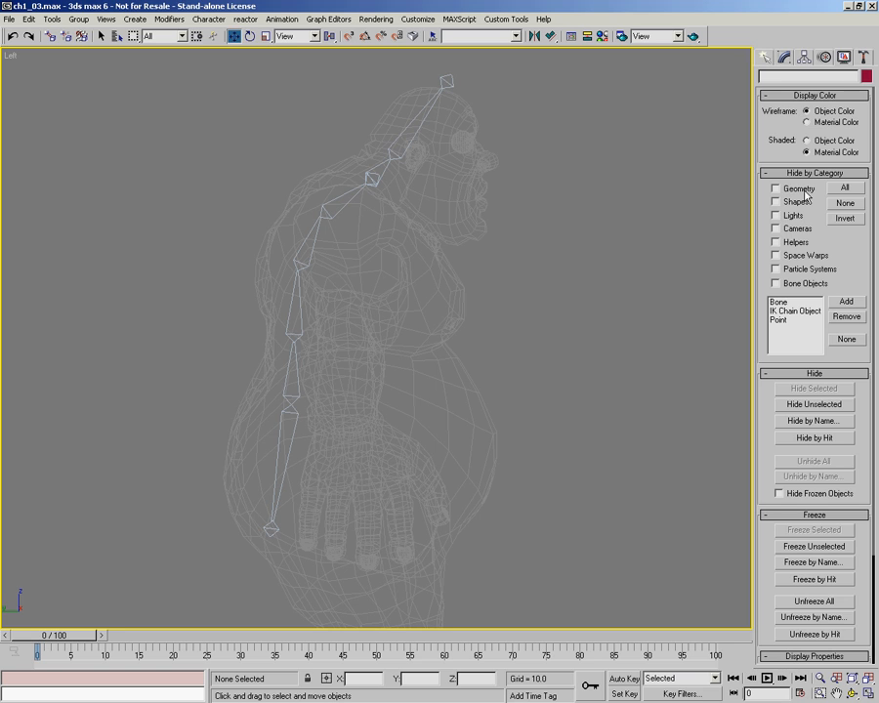
pyautogui.click(764, 59)
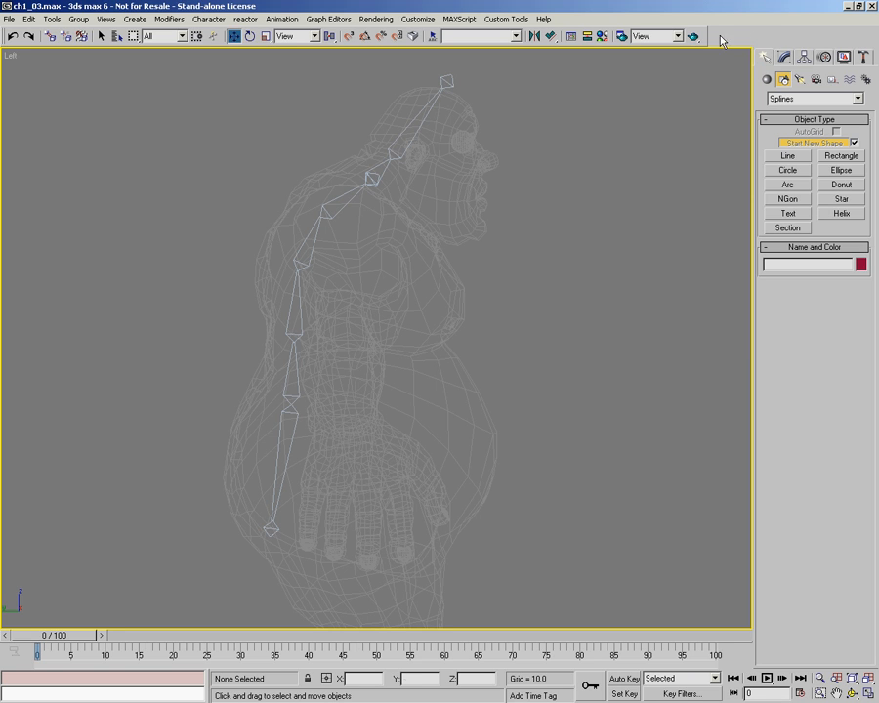
# - Shade the character and examine the spine bones inside the body from an angled view
pyautogui.click(788, 170)
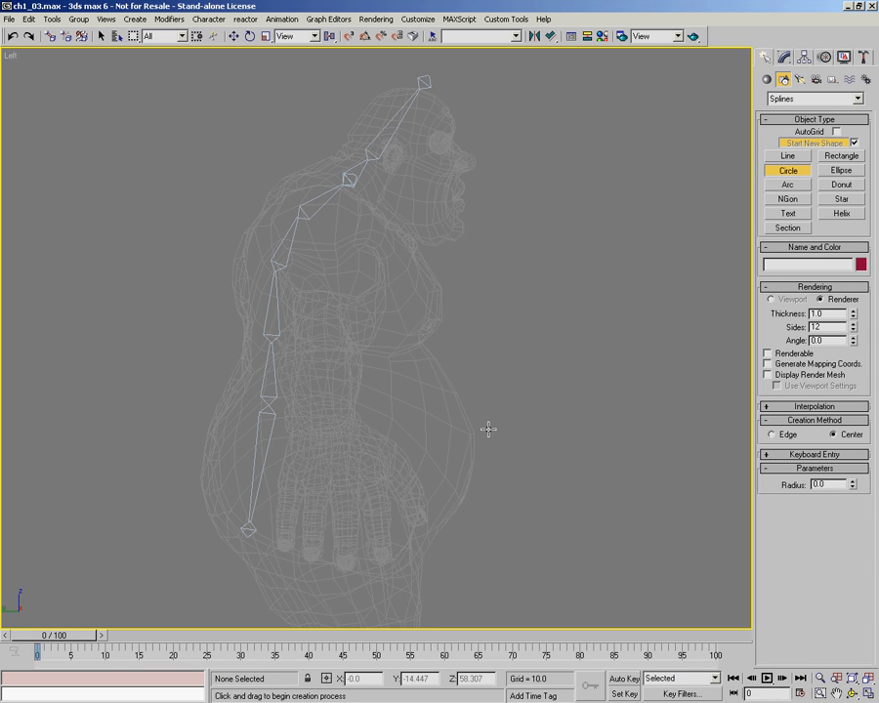
pyautogui.rightClick(492, 417)
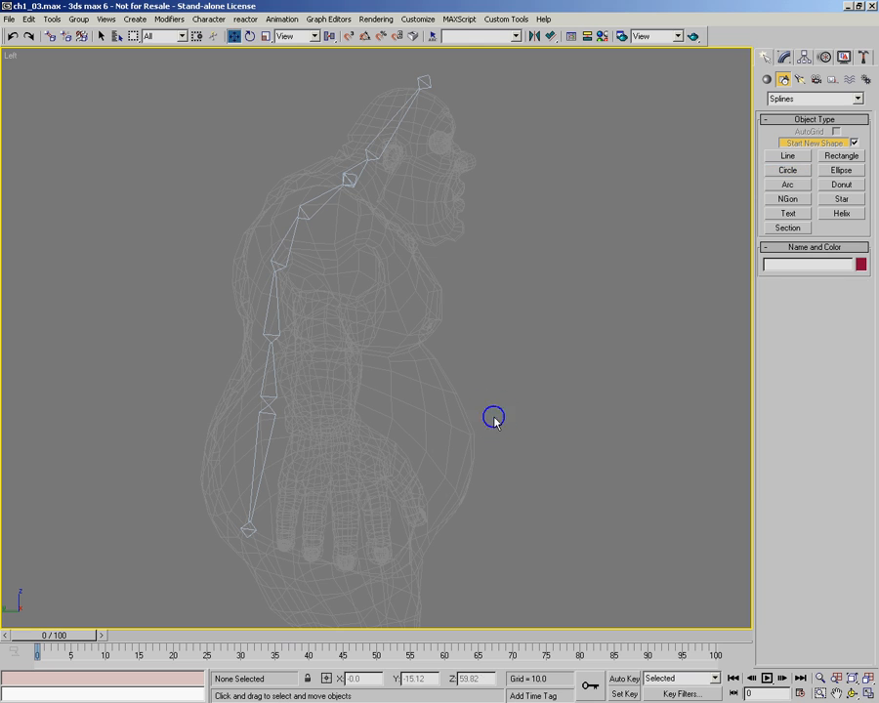
pyautogui.press('F3')
pyautogui.keyDown('alt'); pyautogui.moveTo(349, 358); pyautogui.dragTo(321, 363, button='middle'); pyautogui.keyUp('alt')
pyautogui.click(112, 385)
pyautogui.moveTo(223, 332); pyautogui.dragTo(363, 324, button='middle')
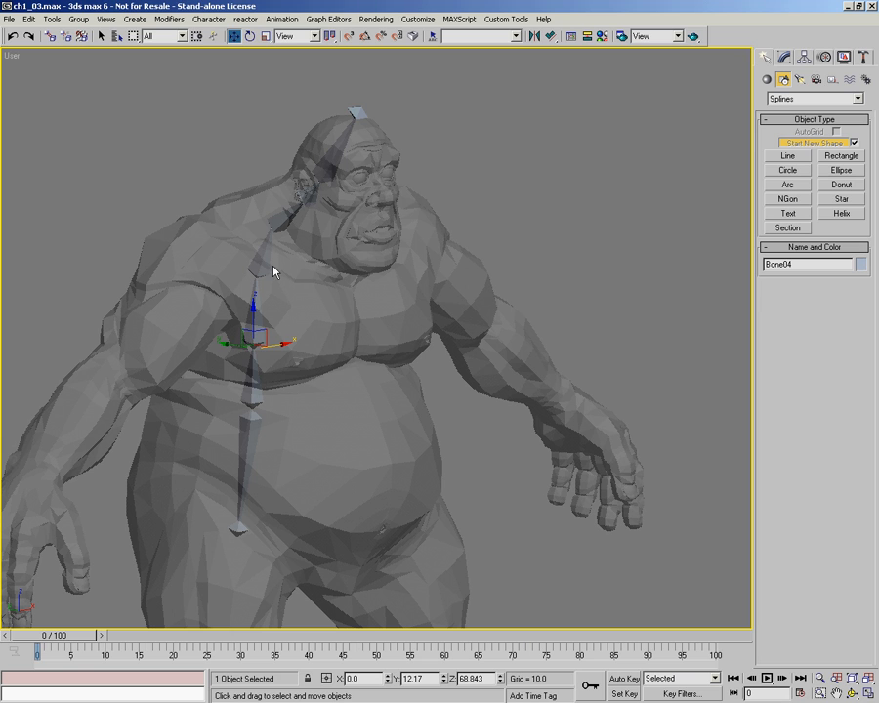
pyautogui.moveTo(392, 341); pyautogui.dragTo(414, 318, button='middle')
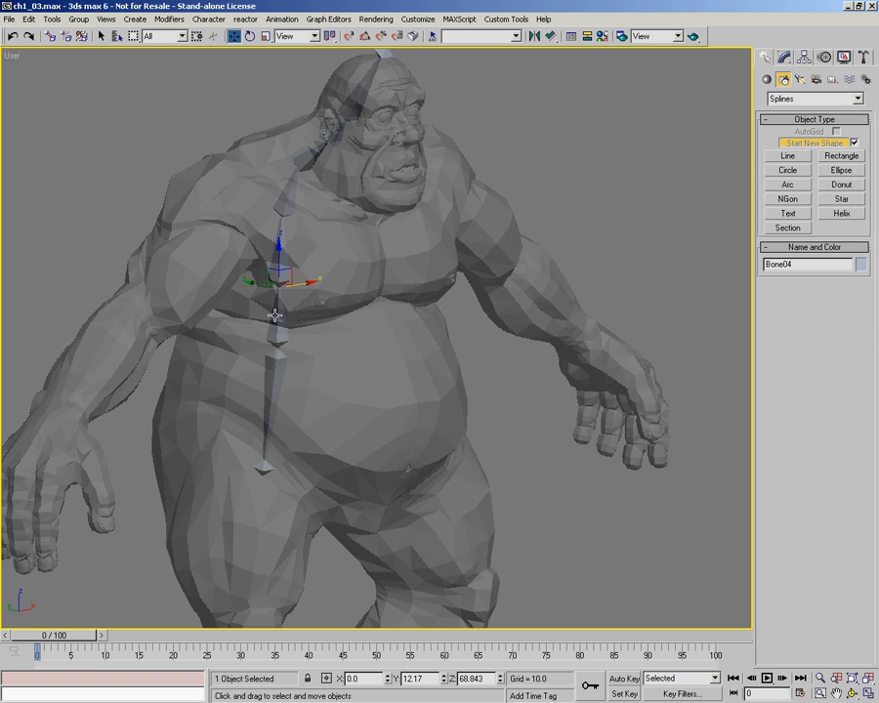
# - Draw a circle with a radius of about 22 in the top view, centred just in front of the character
pyautogui.press('l')
pyautogui.hotkey('alt', 'z')
pyautogui.moveTo(448, 340); pyautogui.dragTo(344, 213)
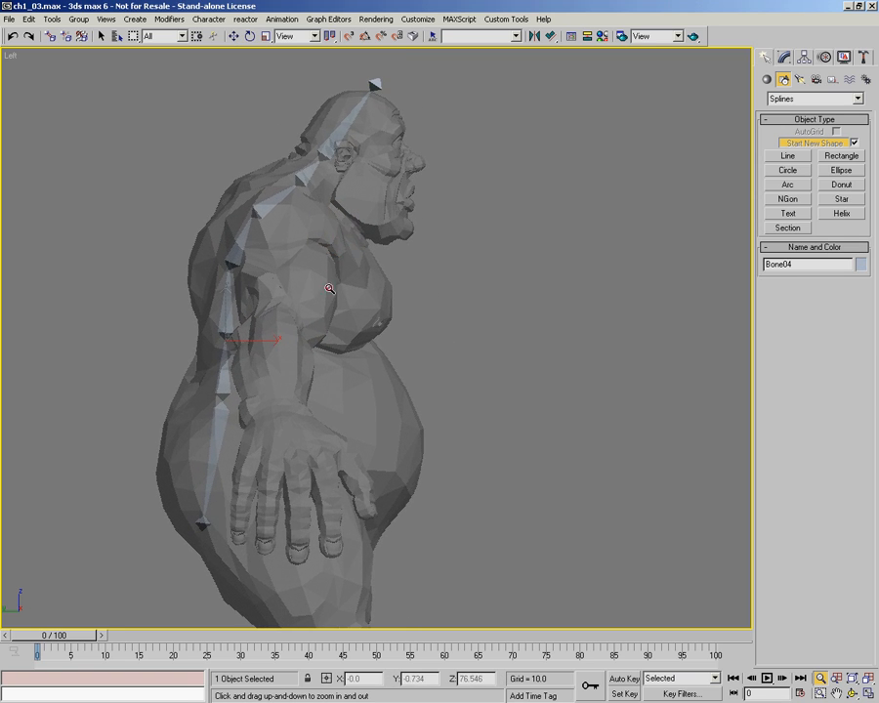
pyautogui.moveTo(331, 289); pyautogui.dragTo(361, 290, button='middle')
pyautogui.press('w')
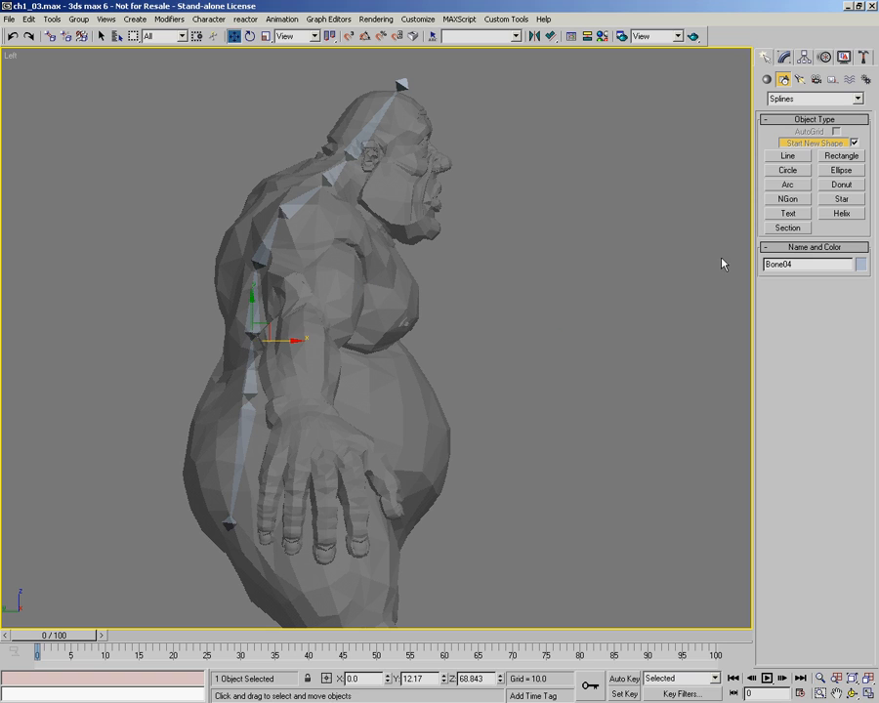
pyautogui.click(796, 172)
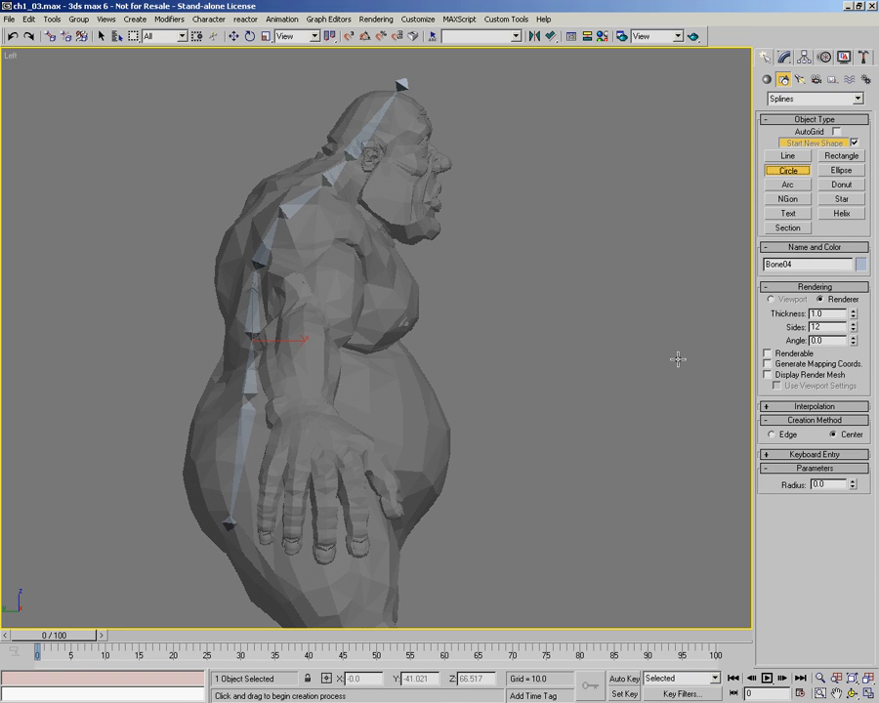
pyautogui.press('t')
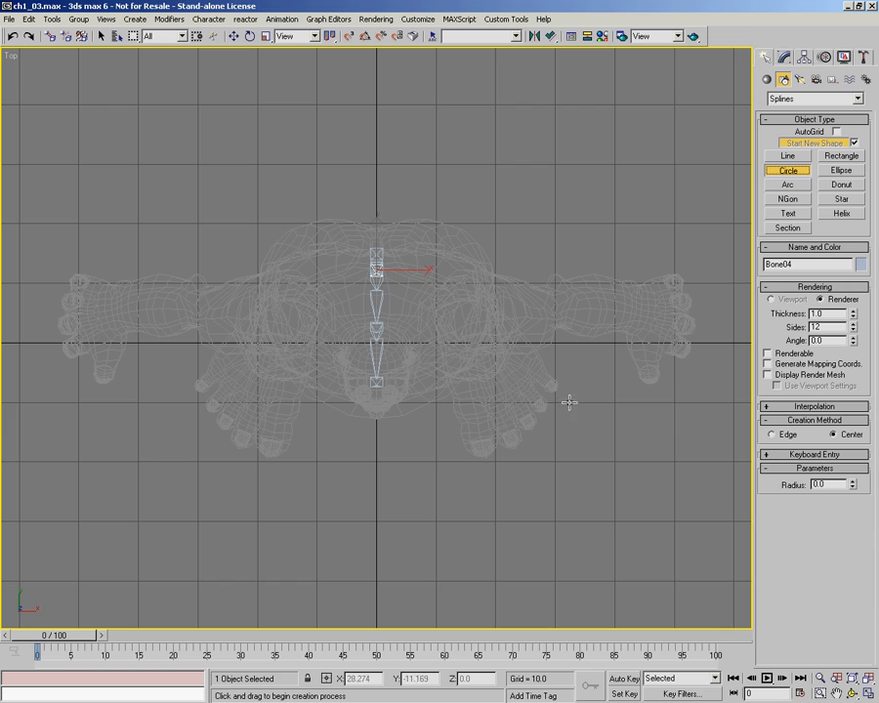
pyautogui.moveTo(377, 437); pyautogui.dragTo(395, 566)
pyautogui.keyDown('alt'); pyautogui.moveTo(390, 389); pyautogui.dragTo(475, 360, button='middle'); pyautogui.keyUp('alt')
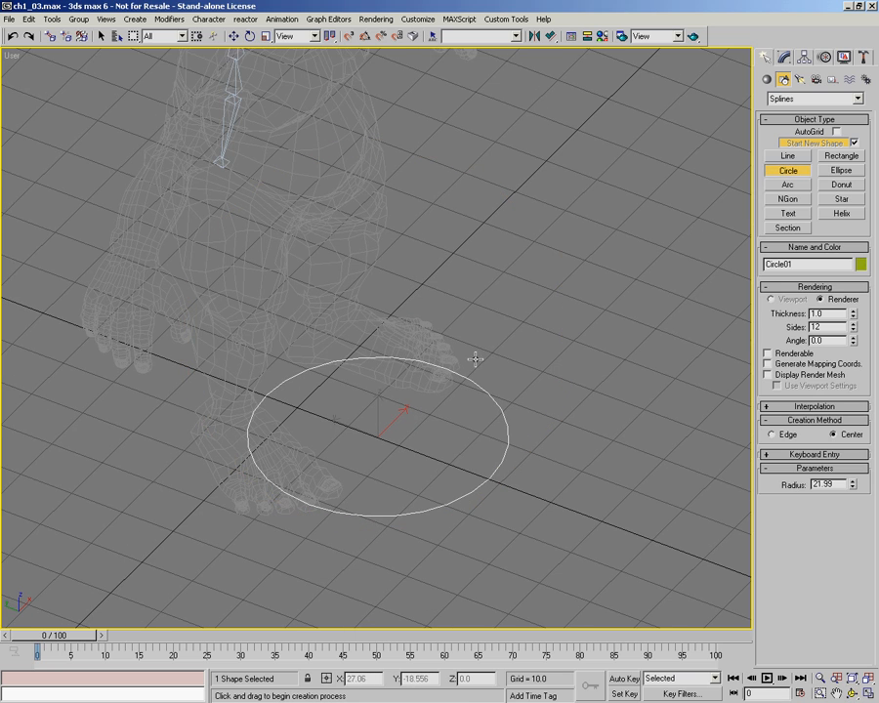
pyautogui.press('w')
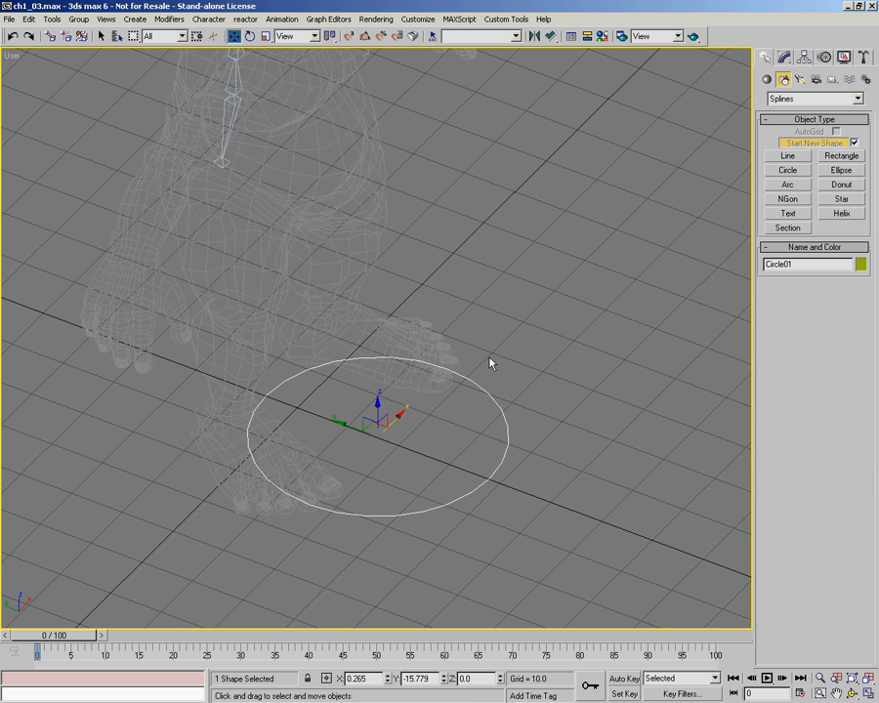
# - Centre the circle on the character's symmetry axis by setting its absolute world X position to 0
pyautogui.rightClick(234, 37)
pyautogui.moveTo(270, 150); pyautogui.dragTo(125, 115)
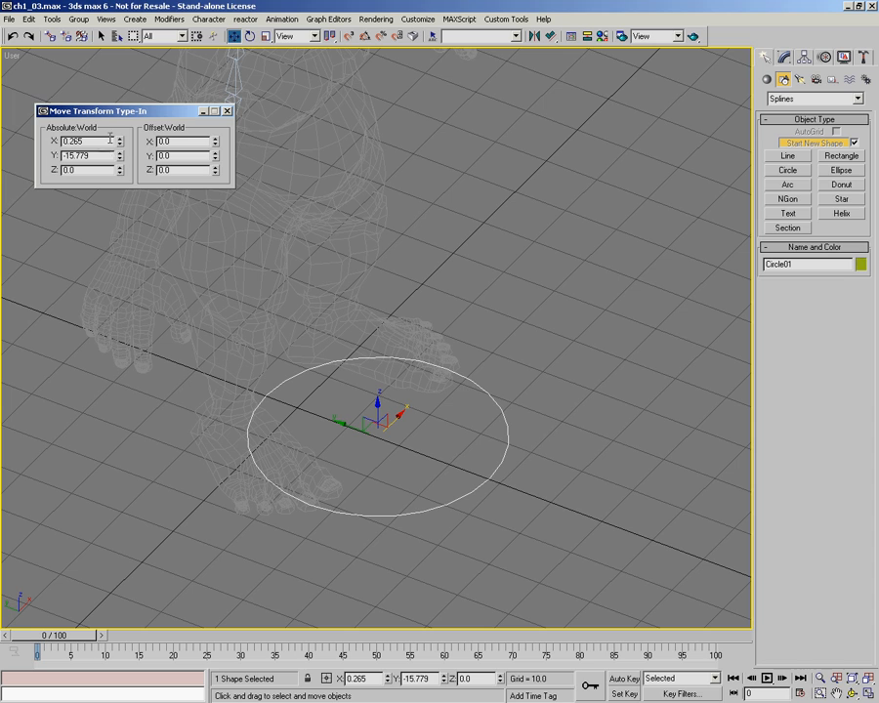
pyautogui.rightClick(120, 144)
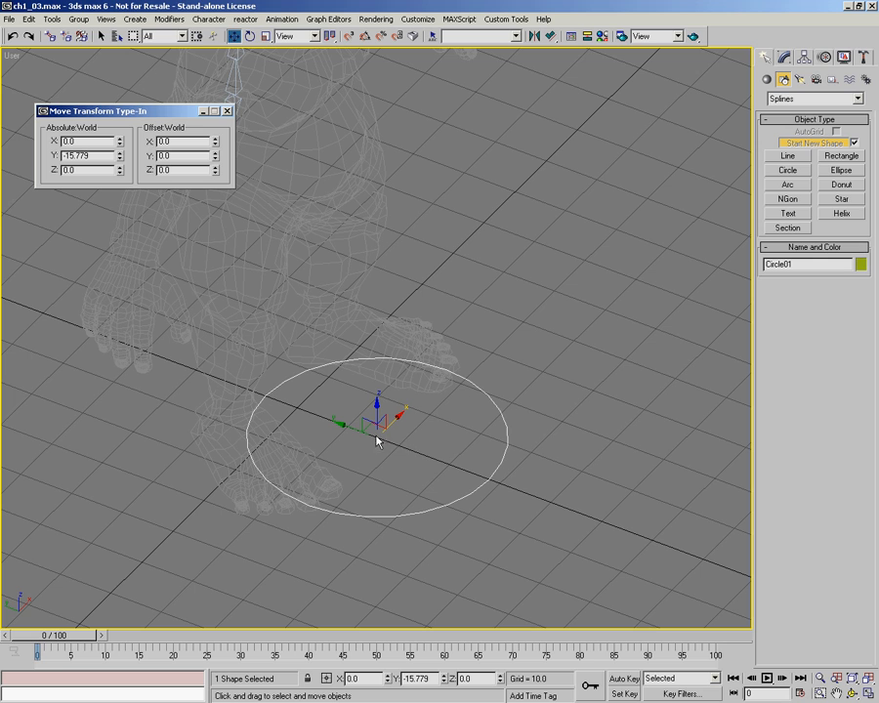
# - Move the circle from the feet up around the waist in the side view, to about Y 4.4 and Z 61.4
pyautogui.press('l')
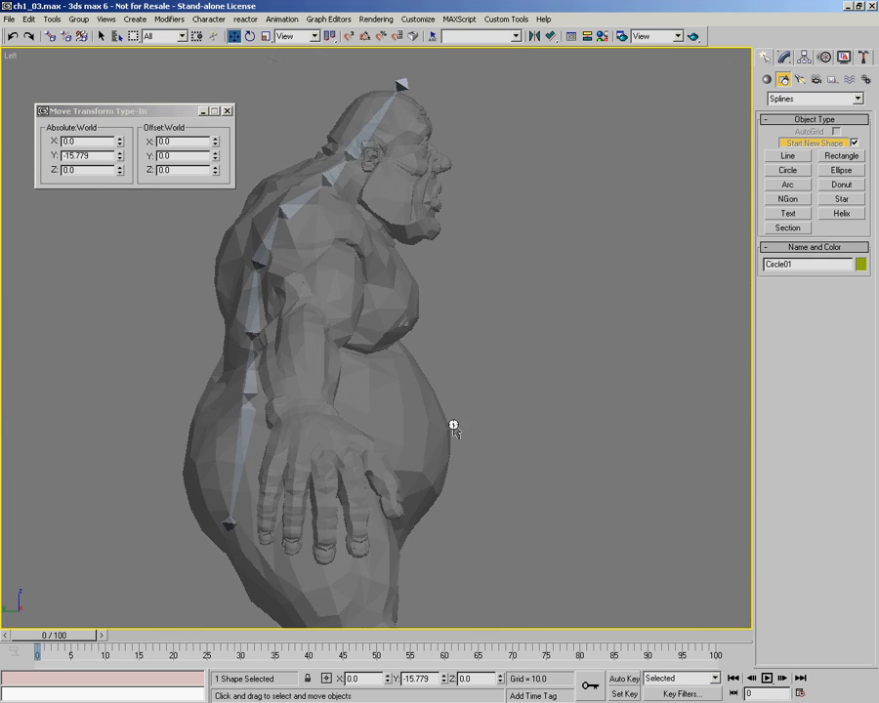
pyautogui.moveTo(439, 418); pyautogui.dragTo(523, 414, button='middle')
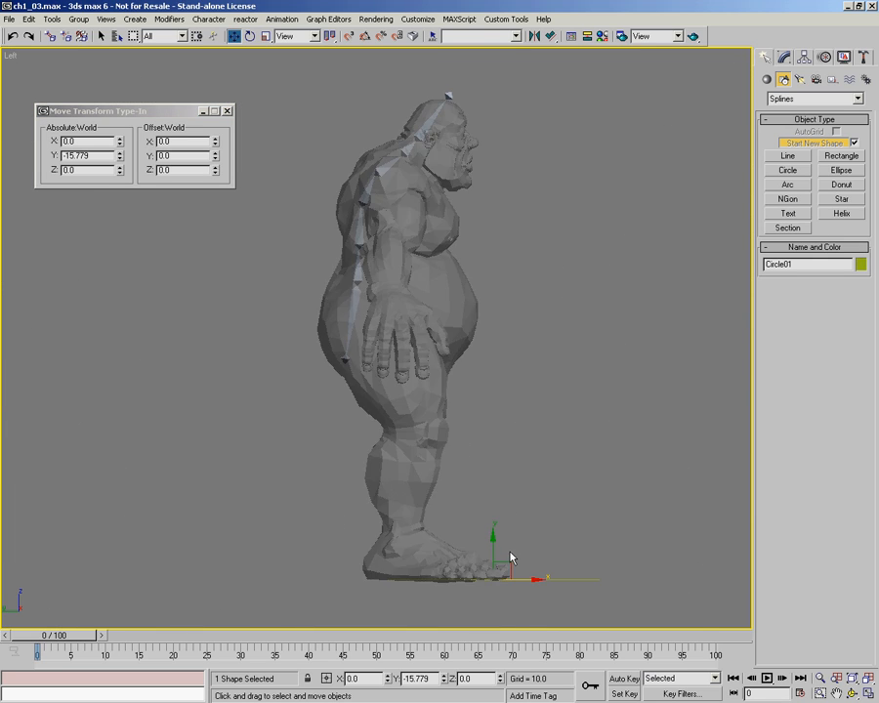
pyautogui.moveTo(510, 563); pyautogui.dragTo(413, 267)
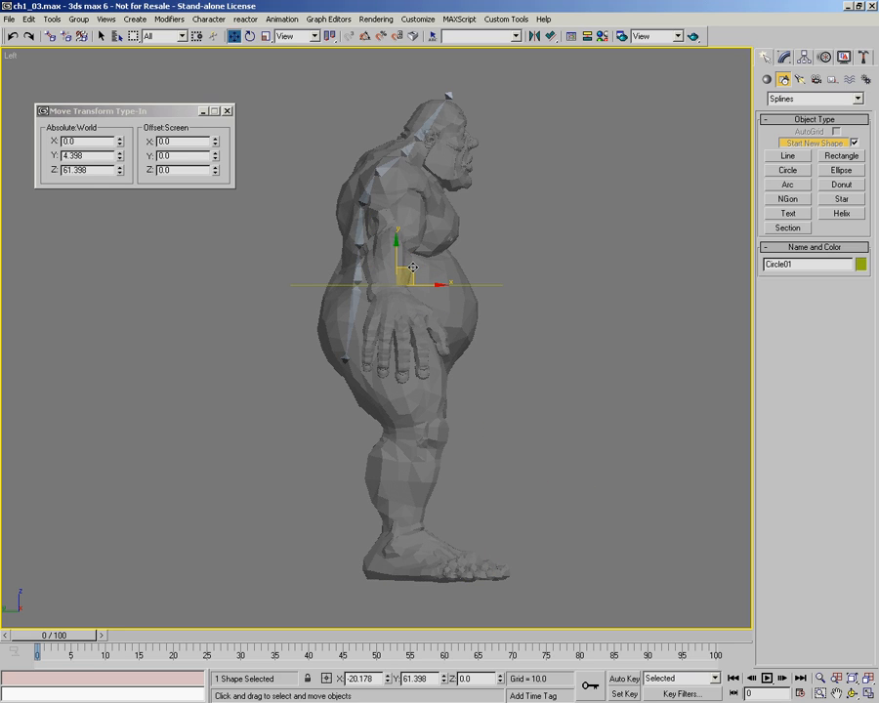
# - Examine how the circle surrounds the character's waist and lower spine bones from the side and at an angle
pyautogui.hotkey('ctrl', 'r')
pyautogui.moveTo(424, 310); pyautogui.dragTo(379, 334)
pyautogui.hotkey('alt', 'z')
pyautogui.moveTo(395, 246); pyautogui.dragTo(399, 186)
pyautogui.rightClick(486, 371)
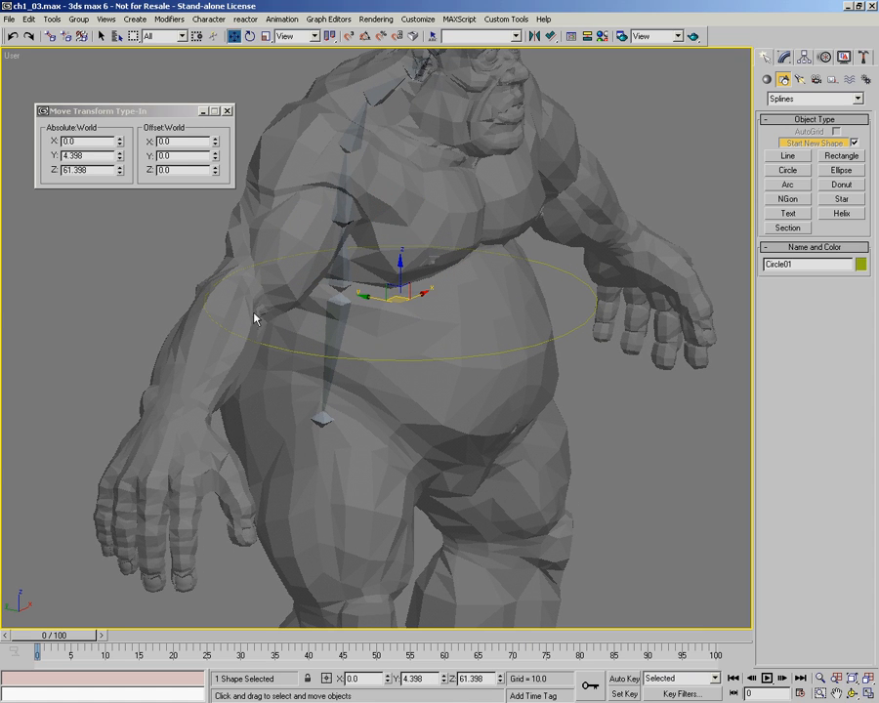
pyautogui.hotkey('ctrl', 'r')
pyautogui.moveTo(432, 377); pyautogui.dragTo(420, 335)
pyautogui.hotkey('alt', 'z')
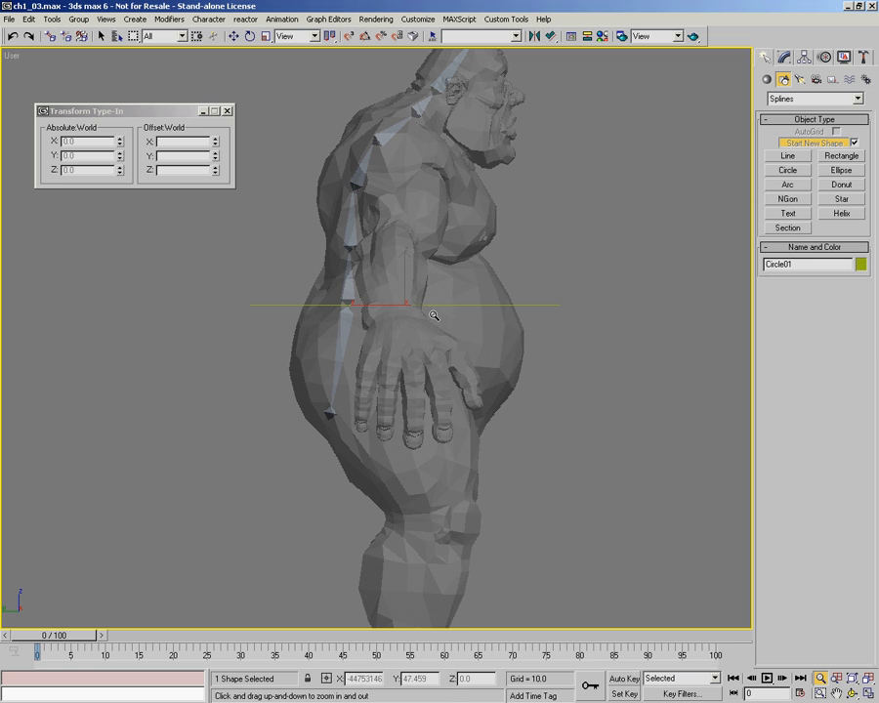
pyautogui.hotkey('ctrl', 'r')
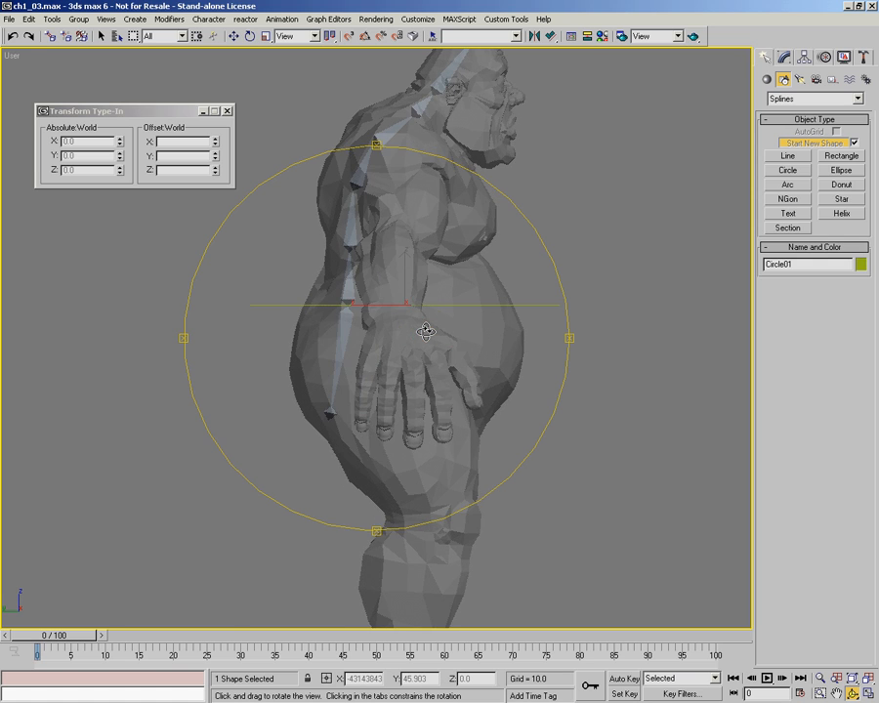
pyautogui.press('l')
pyautogui.press('z')
pyautogui.hotkey('alt', 'z')
pyautogui.moveTo(425, 316); pyautogui.dragTo(486, 183)
pyautogui.press('w')
pyautogui.hotkey('ctrl', 'r')
# - Turn on Display Render Mesh for the circle and check its tube mesh in wireframe and shaded display
pyautogui.click(782, 58)
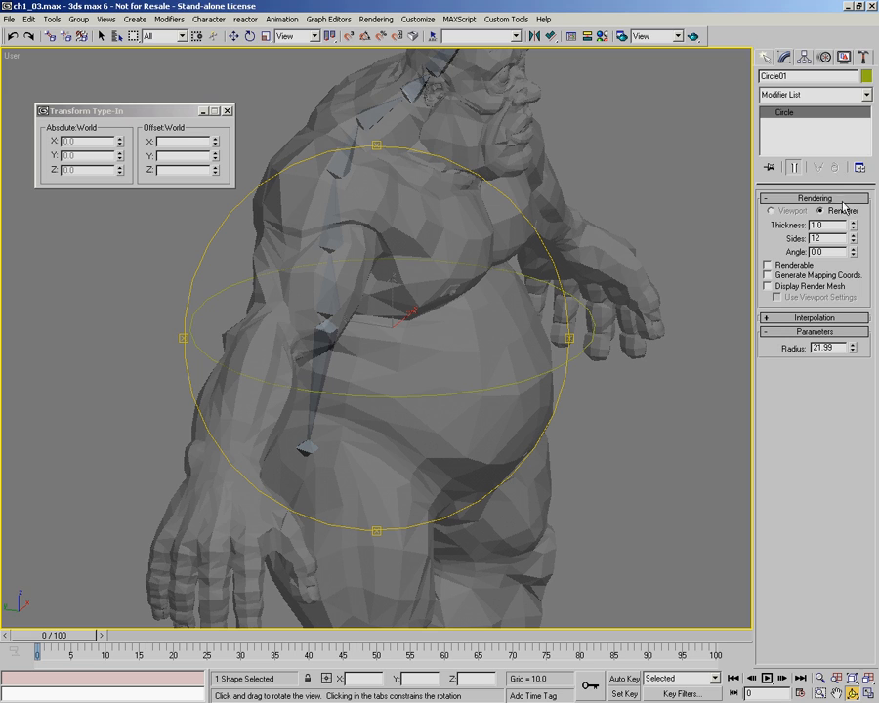
pyautogui.click(767, 286)
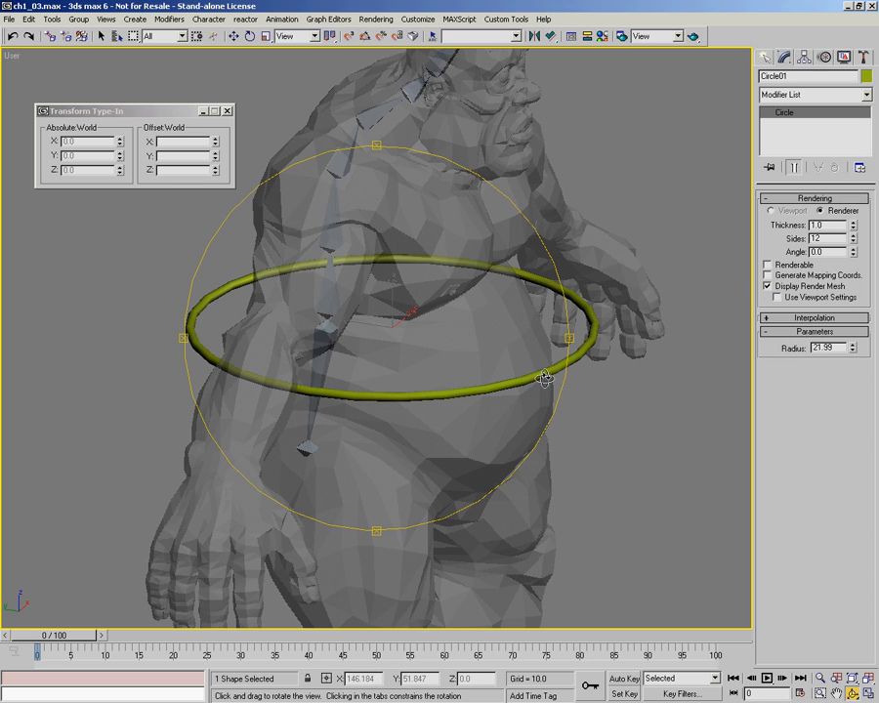
pyautogui.press('F3')
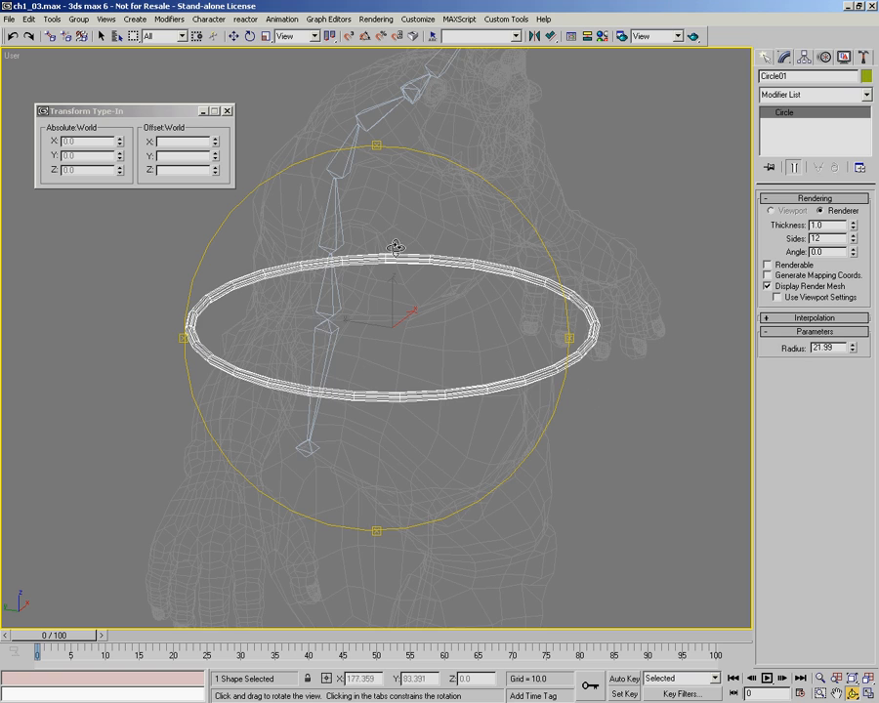
pyautogui.press('F3')
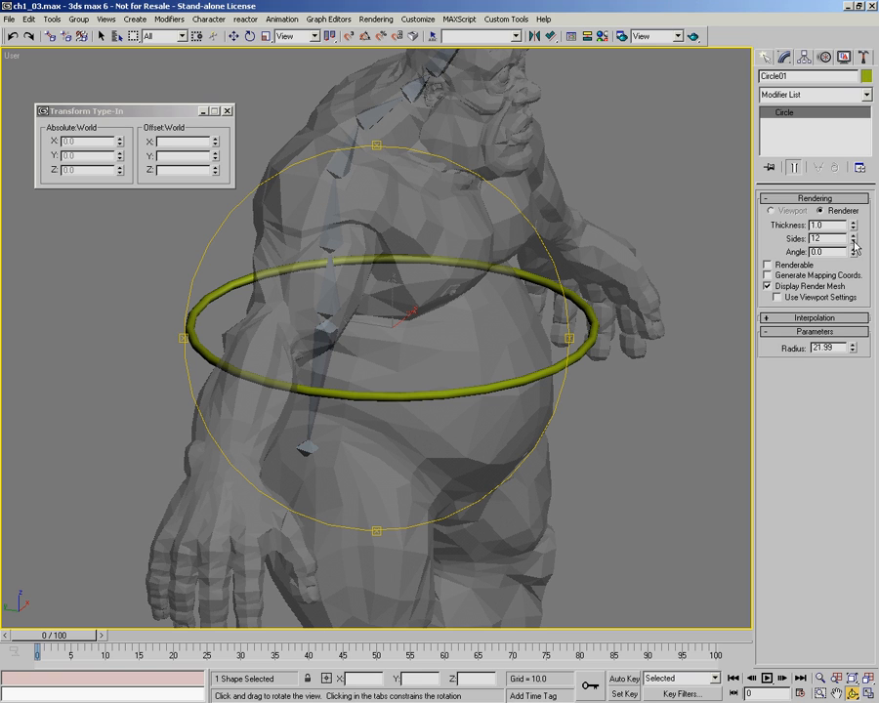
# - Reduce the waist circle's render mesh to 3 sides and its interpolation to 3 steps, checking it in wireframe
pyautogui.moveTo(854, 243); pyautogui.dragTo(854, 256)
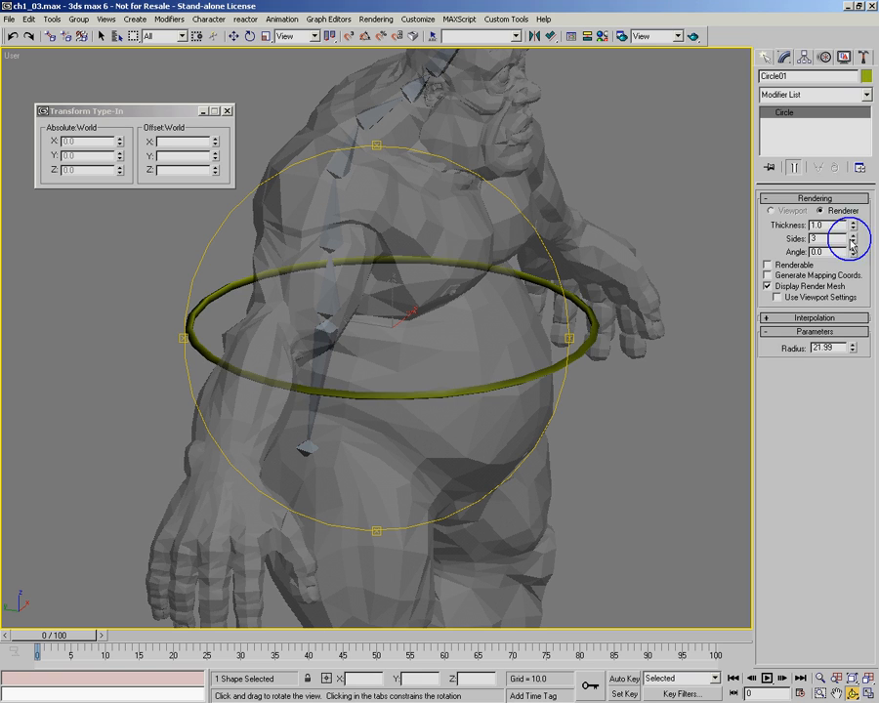
pyautogui.press('F3')
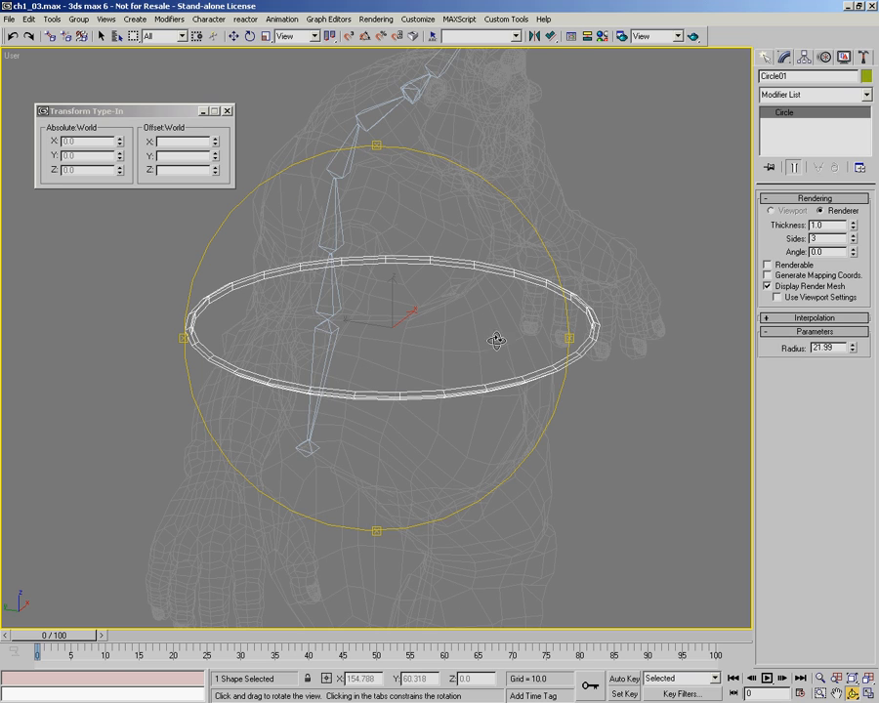
pyautogui.click(809, 318)
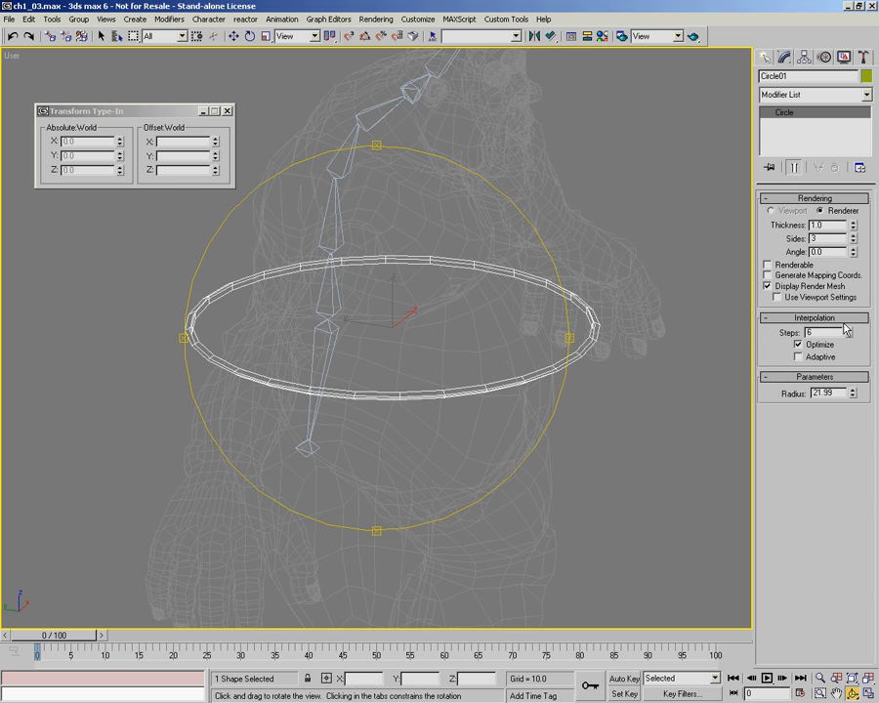
pyautogui.write('3')
pyautogui.press('Return')
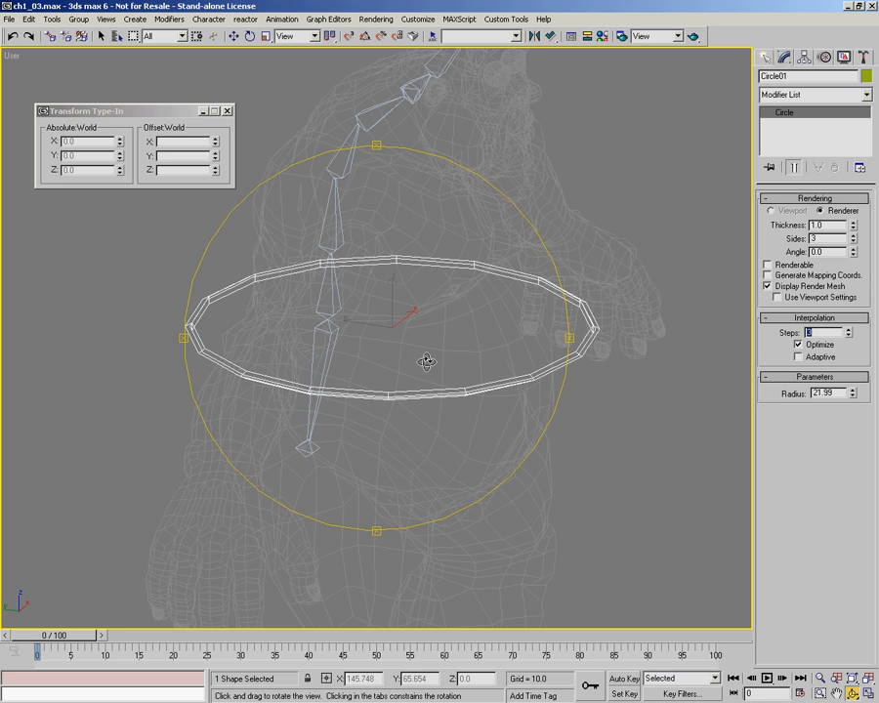
pyautogui.moveTo(430, 363)
pyautogui.mouseDown(button='middle')
pyautogui.moveTo(423, 368)
pyautogui.moveTo(442, 381)
pyautogui.moveTo(506, 346)
pyautogui.moveTo(471, 319)
pyautogui.moveTo(383, 314)
pyautogui.moveTo(358, 333)
pyautogui.mouseUp(button='middle')
pyautogui.press('F3')
# - Examine the simplified waist ring around the shaded character from several angles
pyautogui.moveTo(854, 231); pyautogui.dragTo(819, 227)
pyautogui.moveTo(430, 350); pyautogui.dragTo(414, 323)
pyautogui.scroll(-2, 377, 336)
pyautogui.middleClick(375, 305)
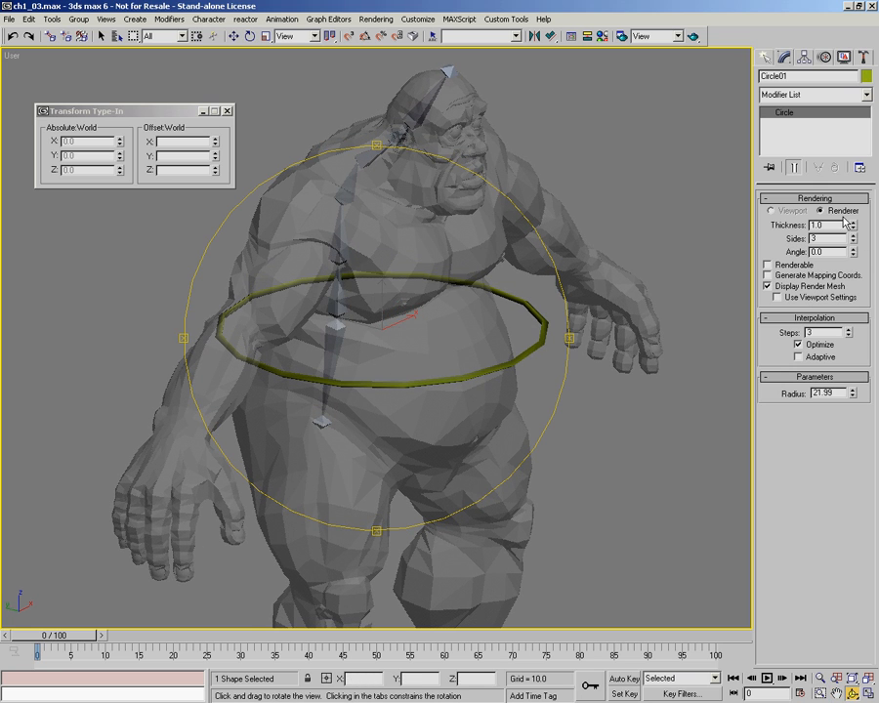
pyautogui.moveTo(388, 368); pyautogui.dragTo(432, 363)
pyautogui.press('w')
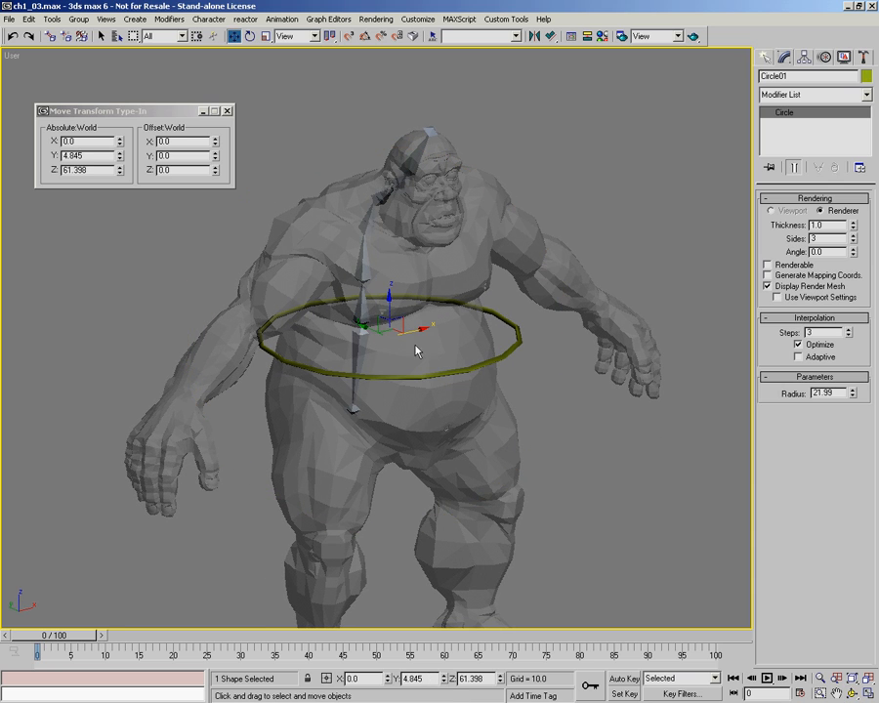
pyautogui.hotkey('ctrl', 'r')
pyautogui.moveTo(398, 309); pyautogui.dragTo(508, 323)
pyautogui.hotkey('ctrl', 'p')
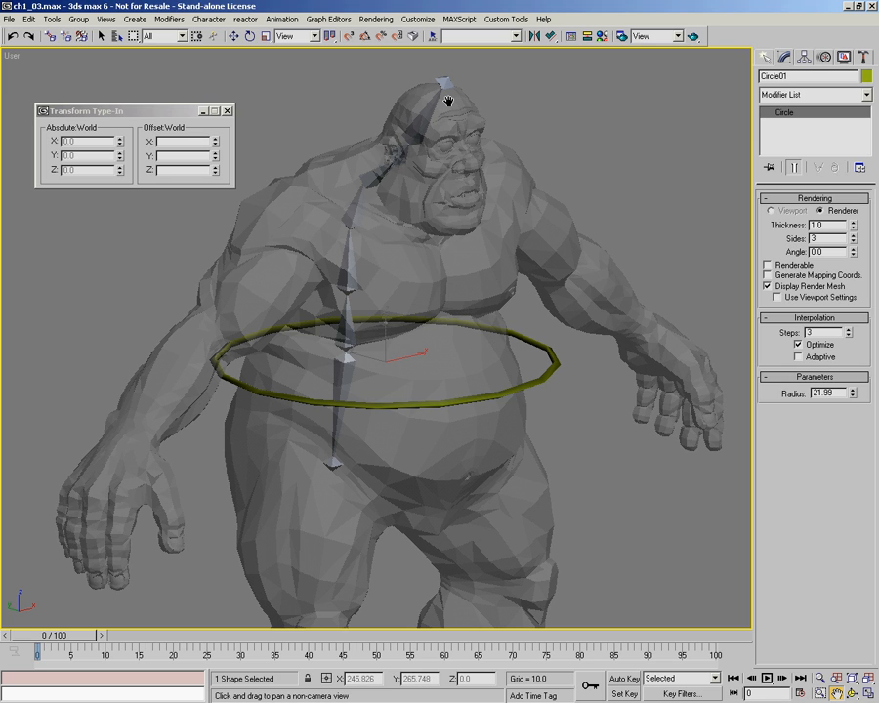
# - Change the waist circle's object colour to dark blue from the basic colours
pyautogui.click(865, 75)
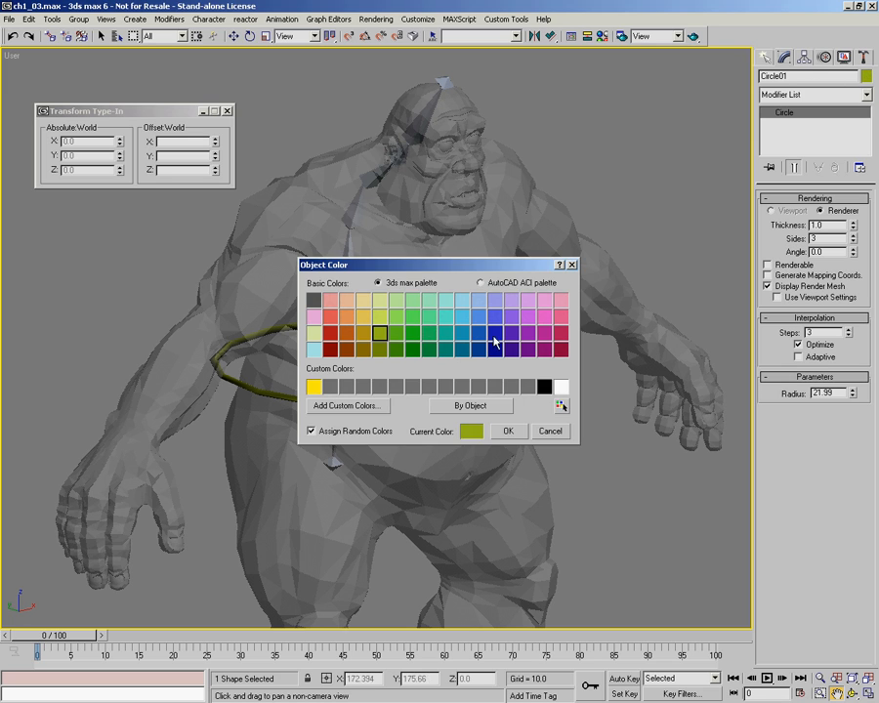
pyautogui.click(496, 334)
pyautogui.click(513, 433)
pyautogui.moveTo(542, 405); pyautogui.dragTo(540, 369)
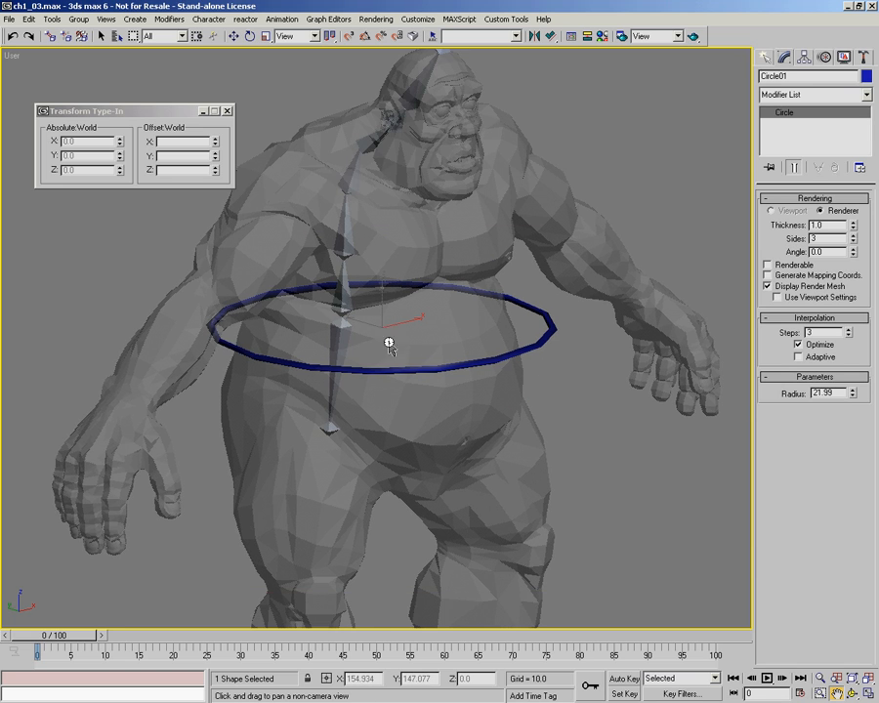
pyautogui.hotkey('alt', 'z')
pyautogui.moveTo(379, 329); pyautogui.dragTo(374, 353)
pyautogui.rightClick(529, 386)
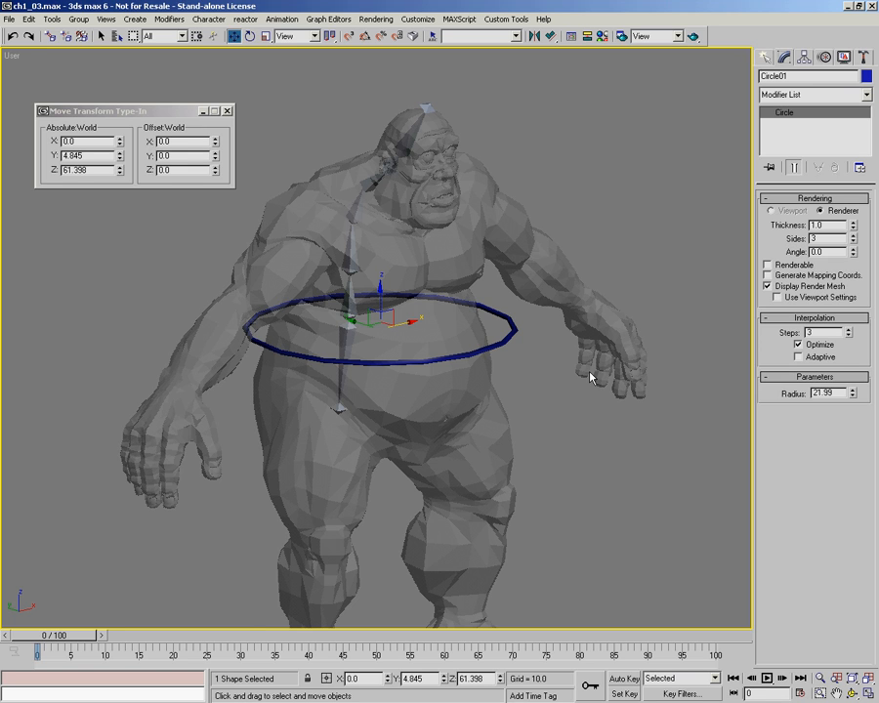
# - Examine the waist ring's position against the spine bones and belly in the side view
pyautogui.press('l')
pyautogui.hotkey('alt', 'z')
pyautogui.moveTo(417, 346); pyautogui.dragTo(422, 379)
pyautogui.hotkey('ctrl', 'p')
pyautogui.moveTo(437, 328); pyautogui.dragTo(339, 356)
pyautogui.hotkey('alt', 'z')
pyautogui.moveTo(316, 309); pyautogui.dragTo(350, 284)
pyautogui.press('w')
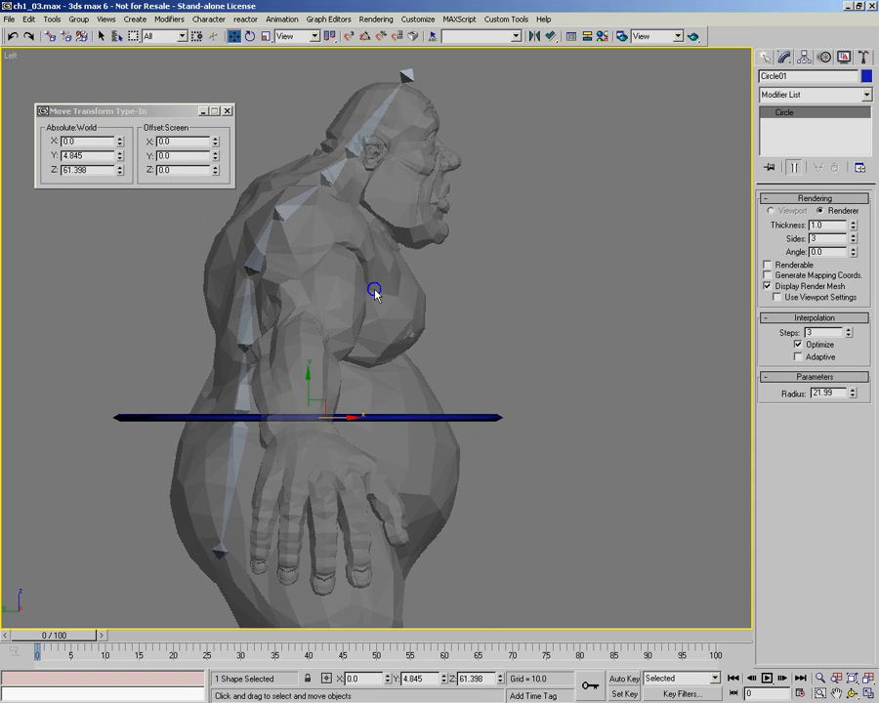
# - Draw a second circle of radius about 3.6 in front of the character in the top view and centre it at world X 0
pyautogui.click(766, 57)
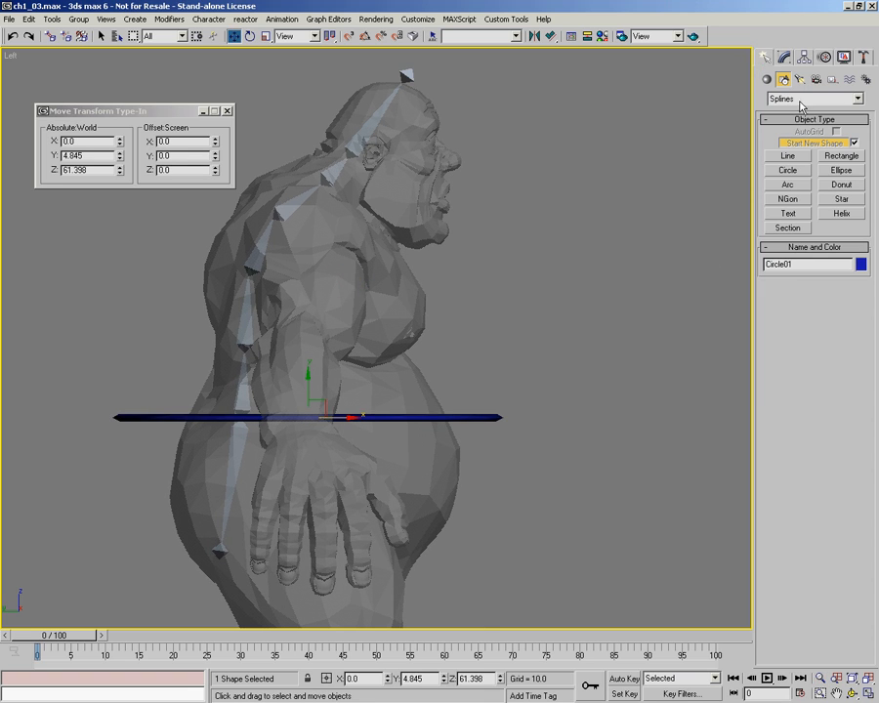
pyautogui.click(787, 170)
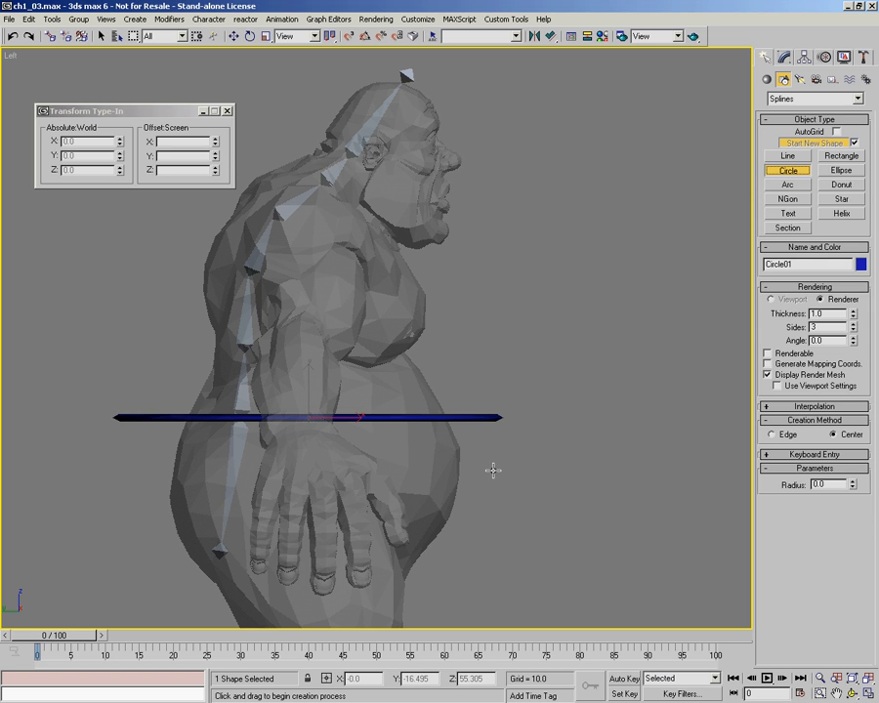
pyautogui.press('t')
pyautogui.moveTo(425, 375); pyautogui.dragTo(459, 128, button='middle')
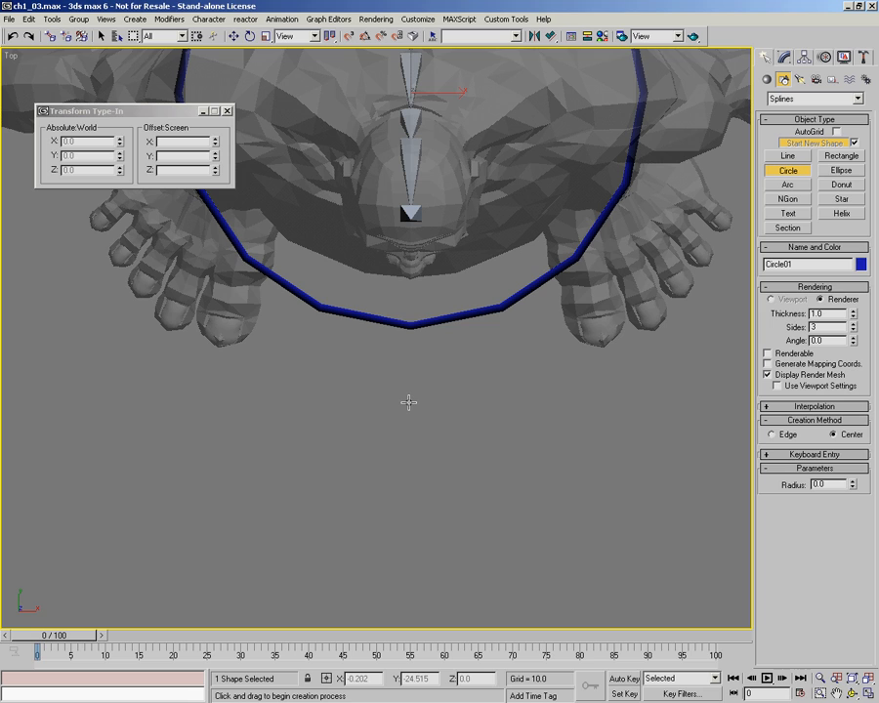
pyautogui.moveTo(410, 402); pyautogui.dragTo(414, 441)
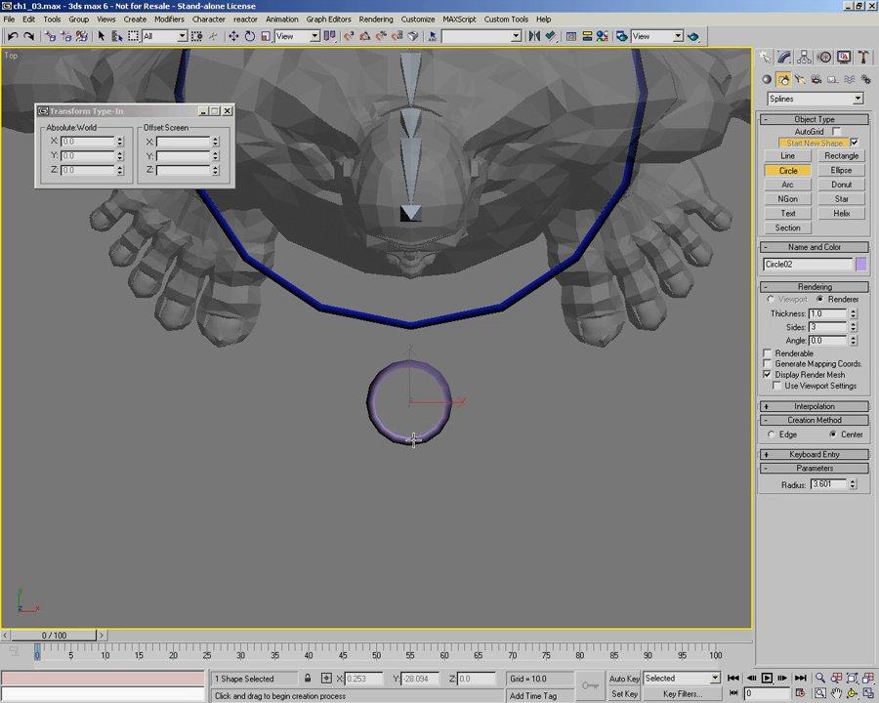
pyautogui.press('w')
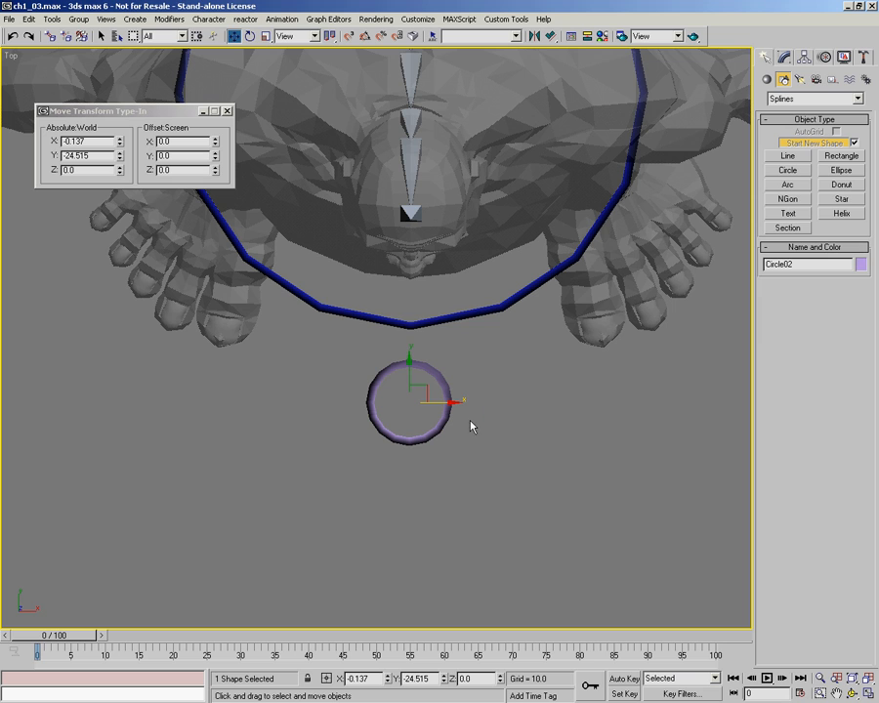
pyautogui.rightClick(122, 144)
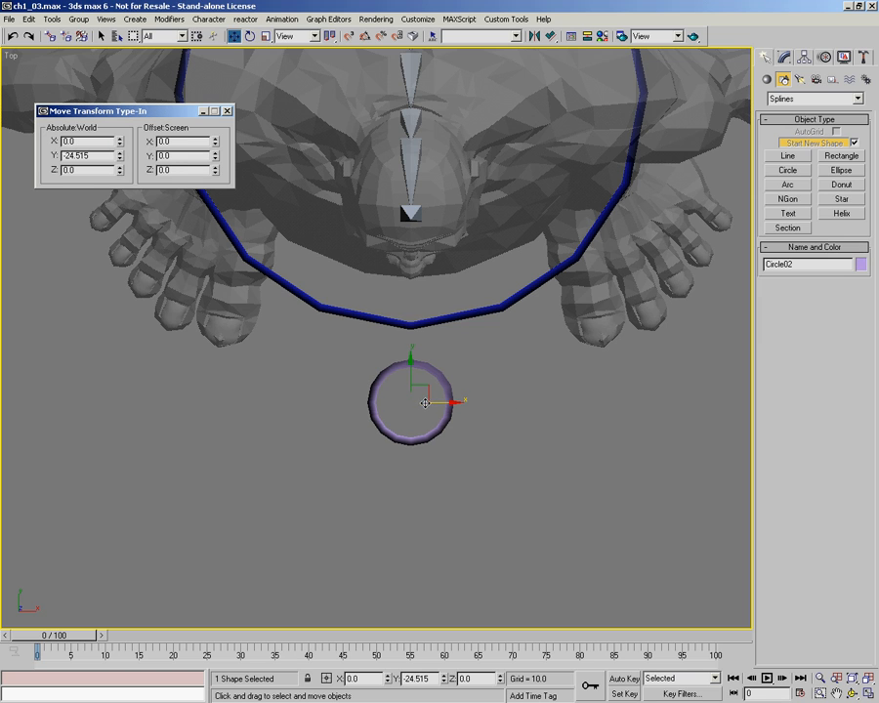
# - Turn on angle snap and clone the small circle as one copy rotated to -90 degrees about Y
pyautogui.keyDown('alt'); pyautogui.moveTo(428, 423); pyautogui.dragTo(436, 337, button='middle'); pyautogui.keyUp('alt')
pyautogui.rightClick(477, 354)
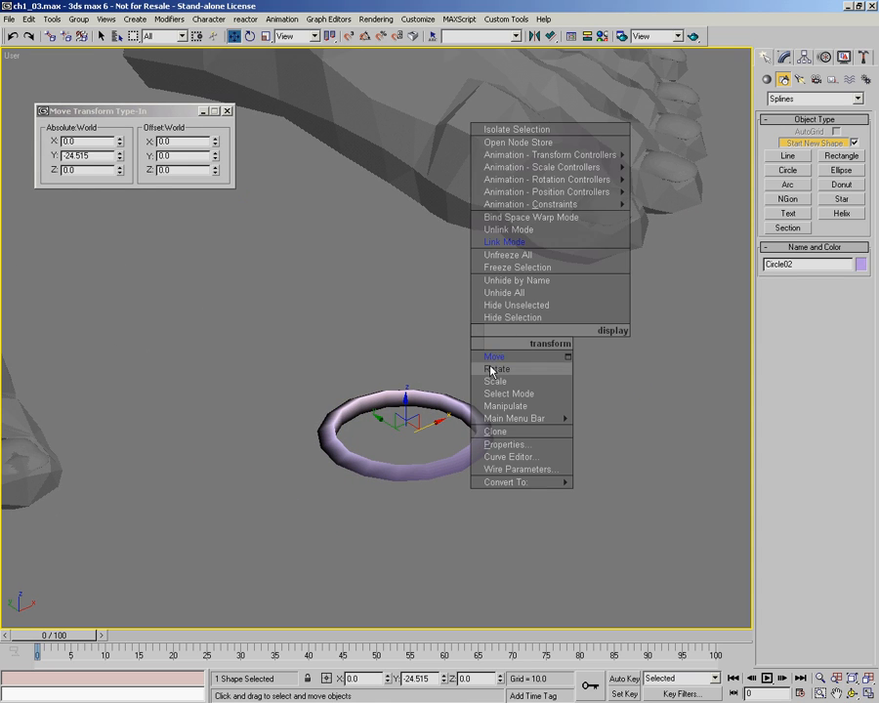
pyautogui.click(496, 379)
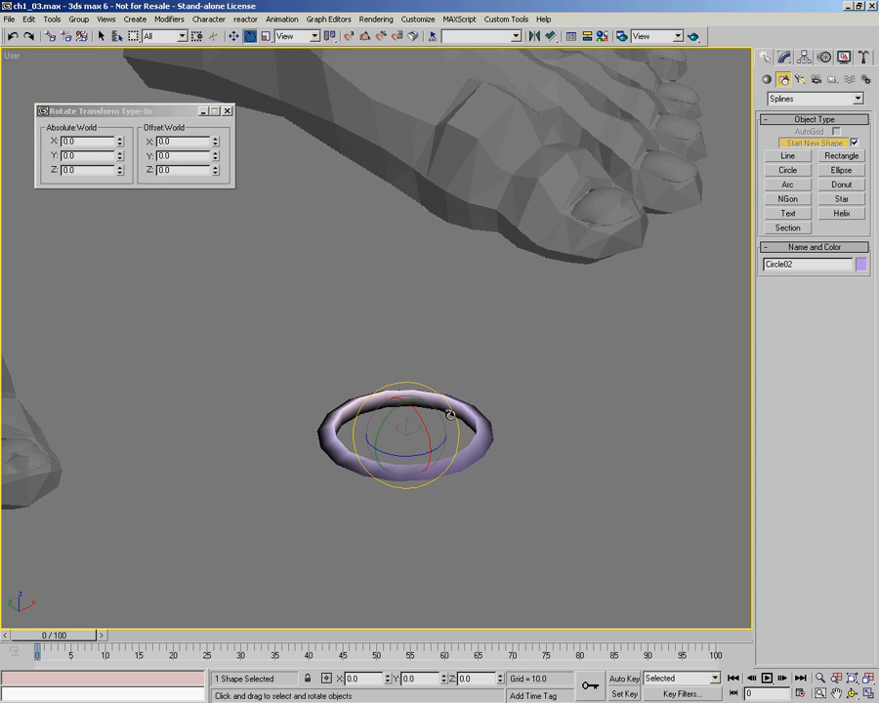
pyautogui.moveTo(371, 445)
pyautogui.keyDown('shift'); pyautogui.mouseDown()
pyautogui.moveTo(313, 552)
pyautogui.moveTo(329, 532)
pyautogui.mouseUp(); pyautogui.keyUp('shift')
pyautogui.rightClick(329, 533)
pyautogui.click(364, 35)
pyautogui.keyDown('shift'); pyautogui.moveTo(387, 447); pyautogui.dragTo(401, 374); pyautogui.keyUp('shift')
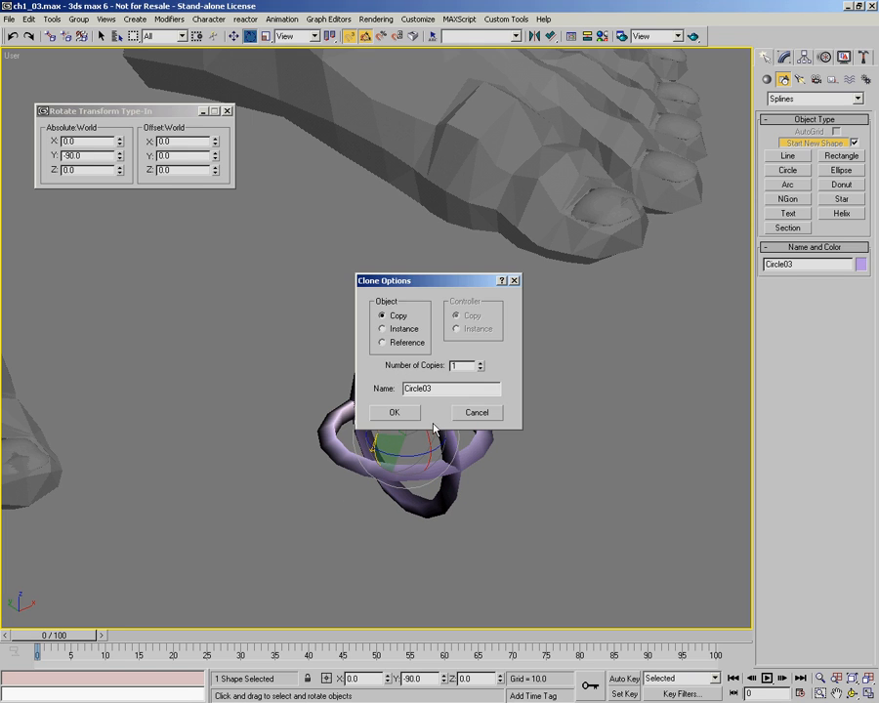
pyautogui.click(402, 410)
# - Clone the upright circle as another copy rotated to -90 degrees in X, making the third perpendicular ring
pyautogui.moveTo(375, 402)
pyautogui.keyDown('alt'); pyautogui.mouseDown(button='middle')
pyautogui.moveTo(368, 354)
pyautogui.moveTo(322, 306)
pyautogui.moveTo(359, 366)
pyautogui.mouseUp(button='middle'); pyautogui.keyUp('alt')
pyautogui.keyDown('shift'); pyautogui.moveTo(415, 455); pyautogui.dragTo(352, 447); pyautogui.keyUp('shift')
pyautogui.click(403, 410)
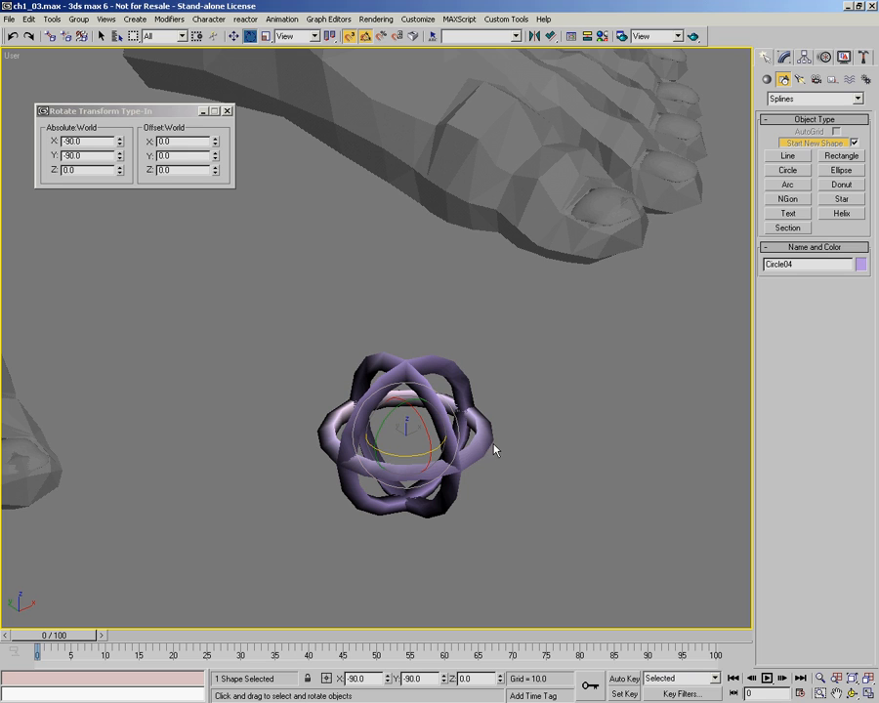
# - Select the original flat small circle and convert it to an Editable Spline
pyautogui.hotkey('ctrl', 'z')
pyautogui.click(785, 59)
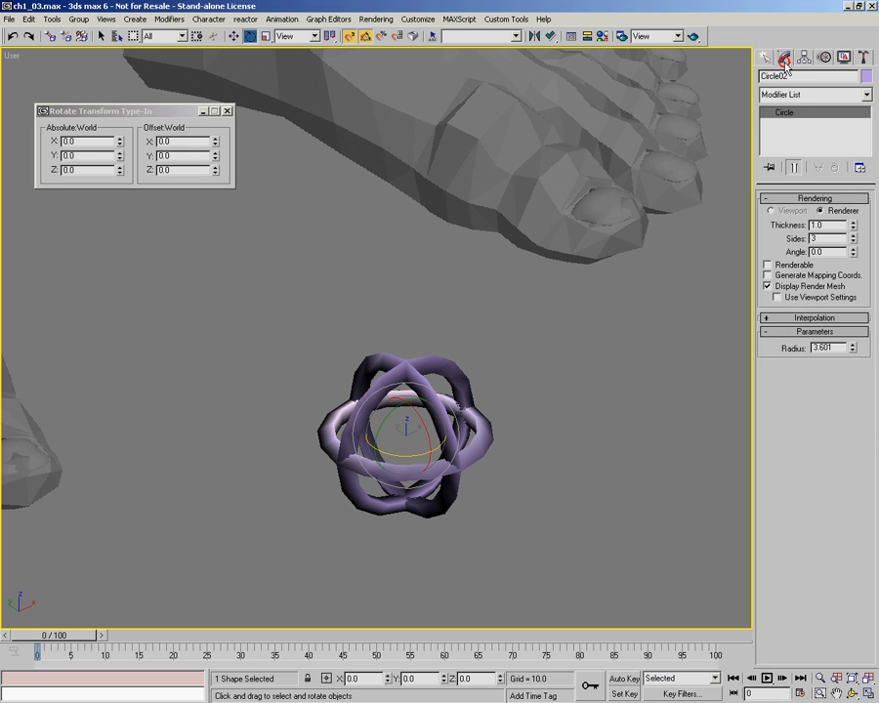
pyautogui.rightClick(486, 351)
pyautogui.moveTo(532, 495)
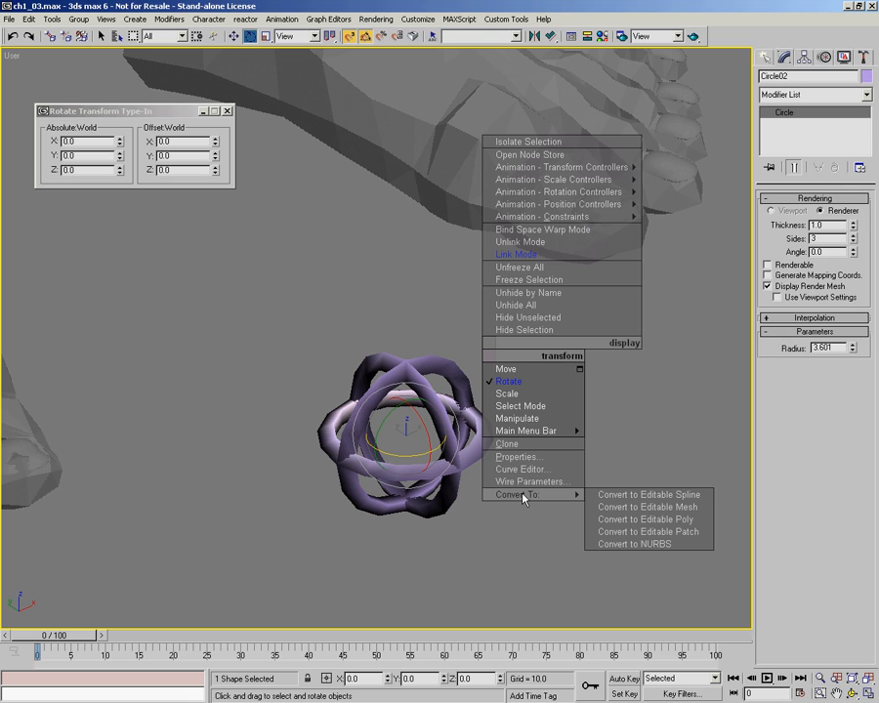
pyautogui.click(632, 496)
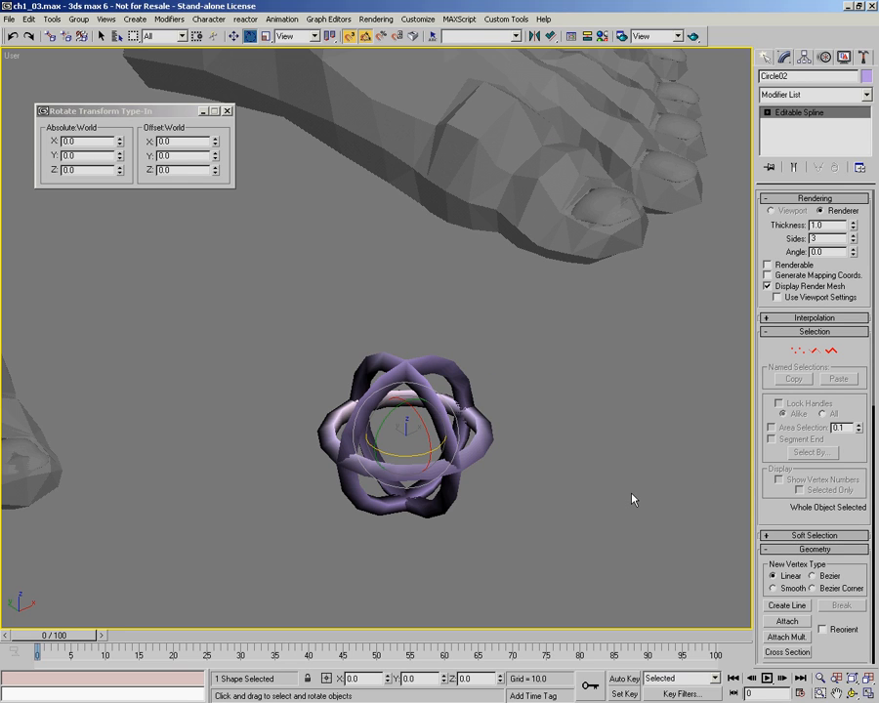
# - Attach the two rotated circle copies to the flat circle's editable spline, and turn angle snap off
pyautogui.rightClick(567, 450)
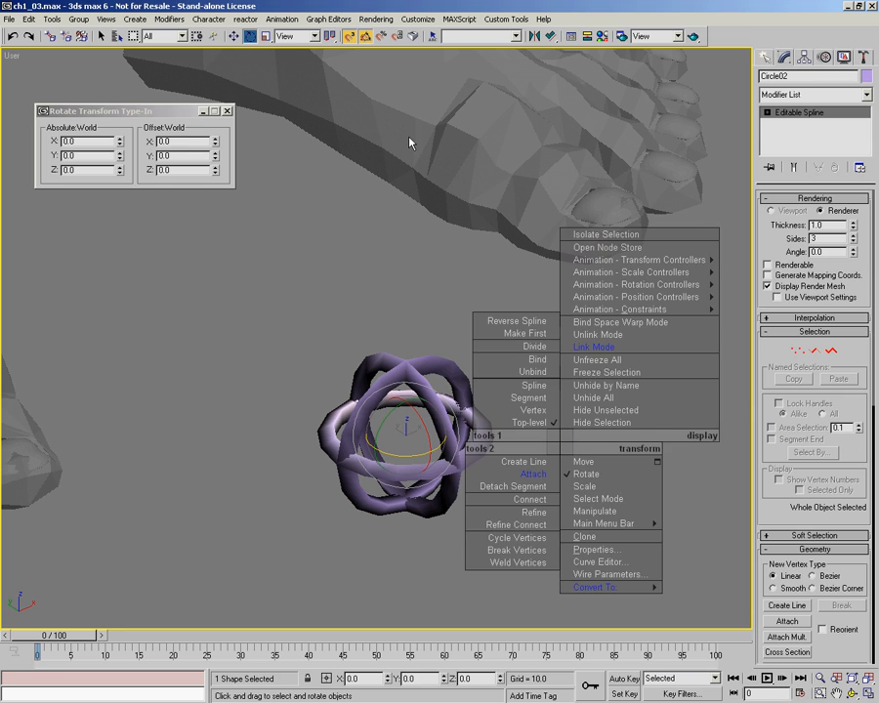
pyautogui.scroll(-3, 824, 374)
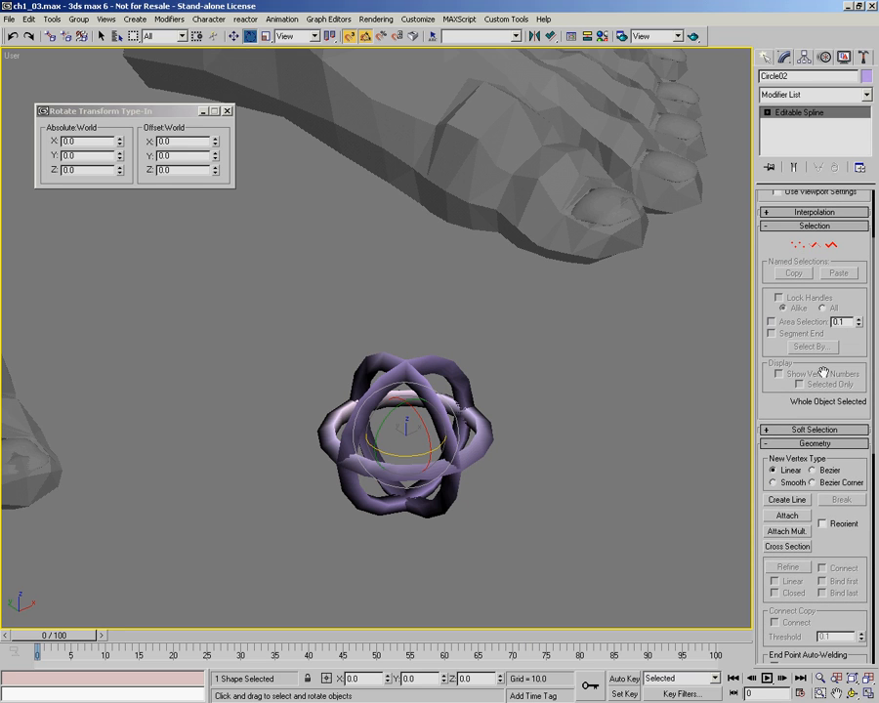
pyautogui.click(788, 516)
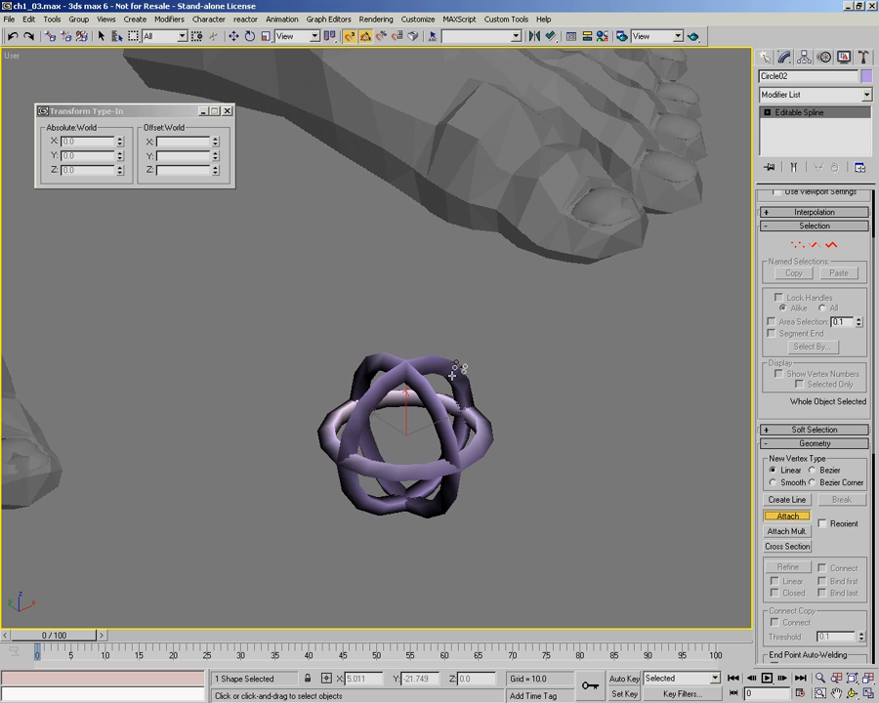
pyautogui.click(387, 346)
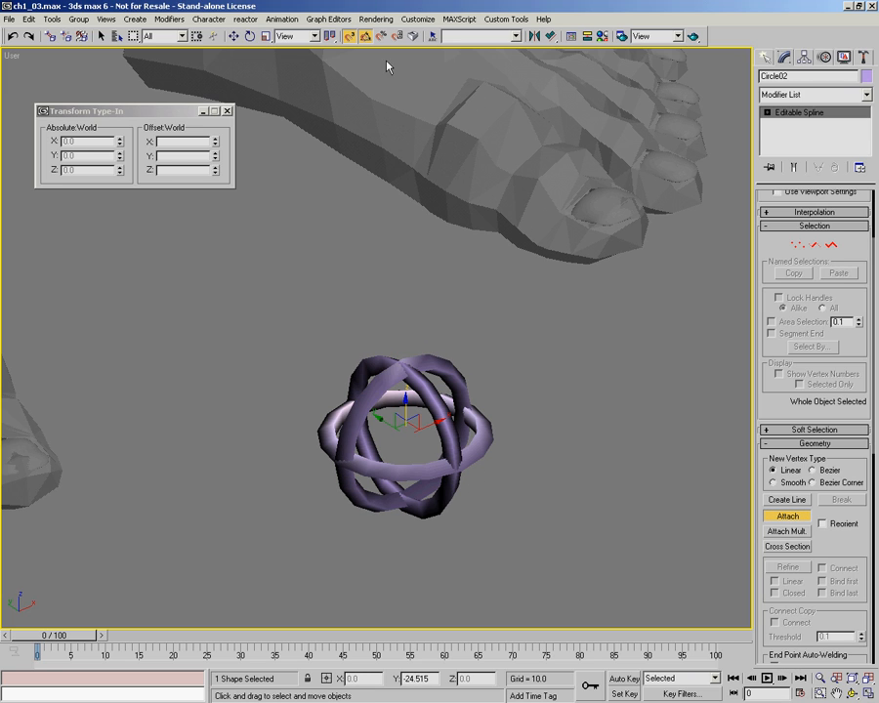
pyautogui.click(235, 37)
pyautogui.click(367, 38)
# - Compare the three-ring control with the whole character and the waist ring in wireframe and shaded display
pyautogui.moveTo(454, 403); pyautogui.dragTo(420, 412, button='middle')
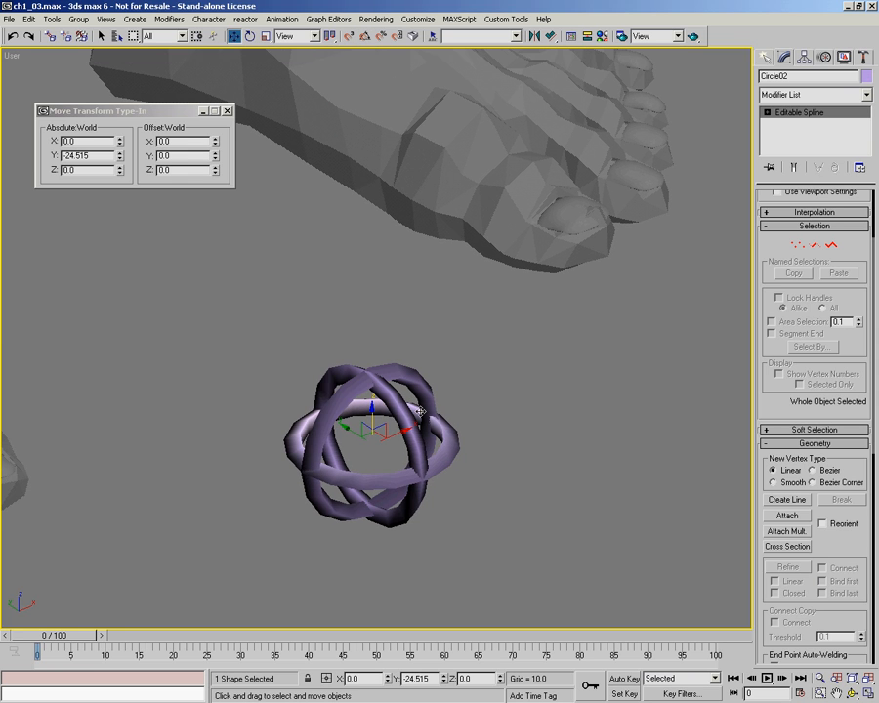
pyautogui.press('F3')
pyautogui.hotkey('alt', 'z')
pyautogui.moveTo(409, 376); pyautogui.dragTo(399, 441)
pyautogui.hotkey('ctrl', 'r')
pyautogui.moveTo(415, 352); pyautogui.dragTo(414, 384)
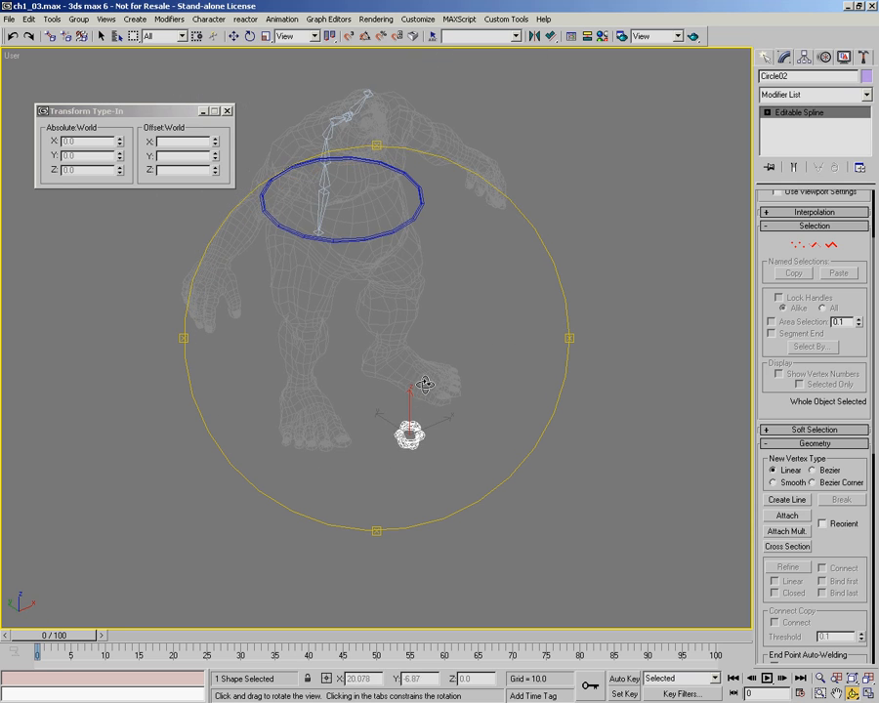
pyautogui.press('F3')
# - Give the three-ring control the same dark blue object colour as the waist circle
pyautogui.click(866, 77)
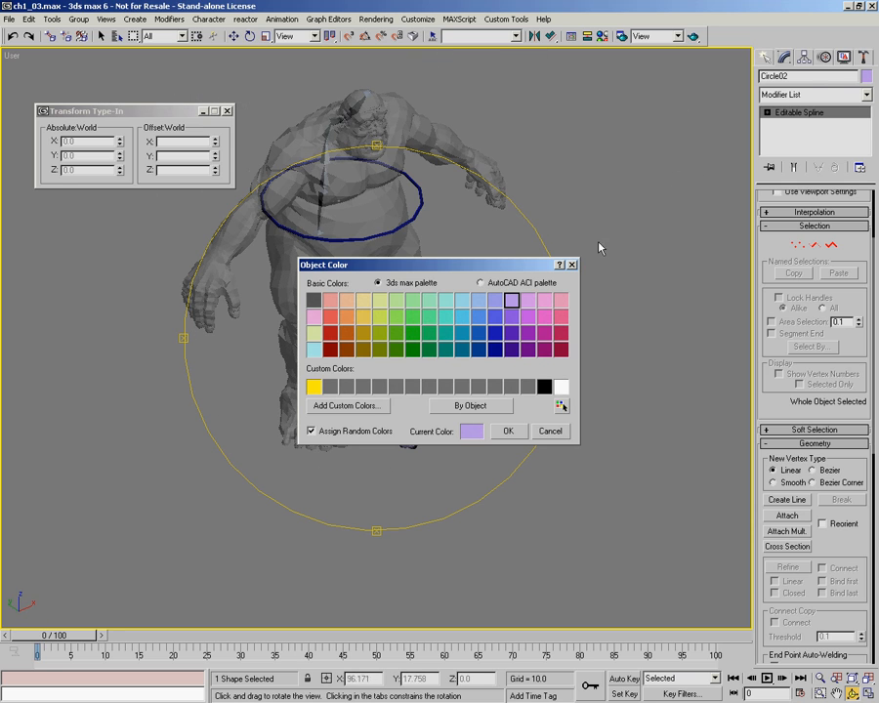
pyautogui.click(499, 339)
pyautogui.click(510, 429)
pyautogui.moveTo(506, 428); pyautogui.dragTo(393, 331)
pyautogui.moveTo(419, 330); pyautogui.dragTo(450, 373, button='middle')
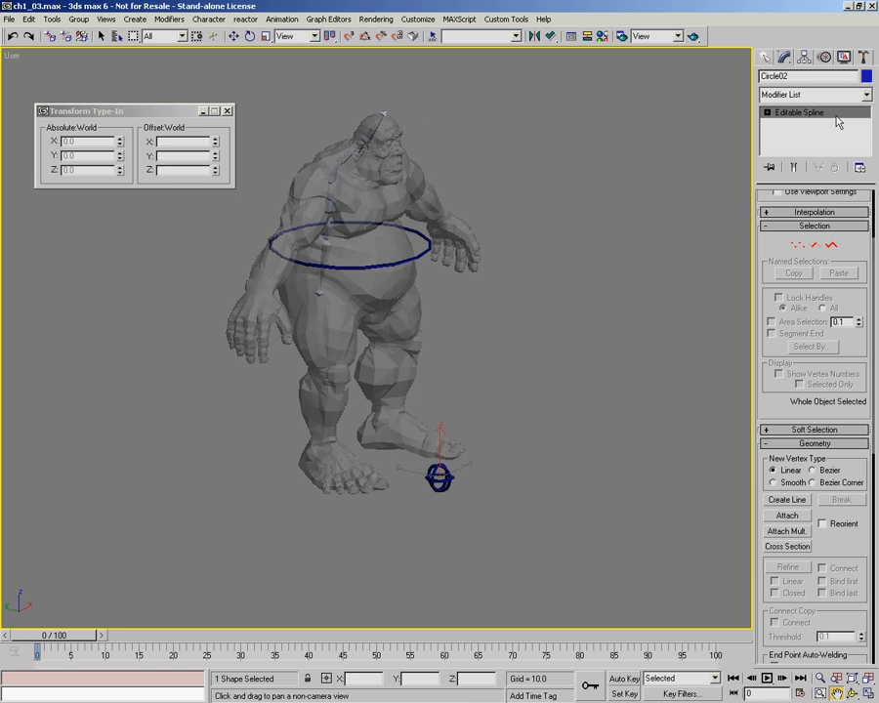
# - Change the three-ring control's object colour to the lighter blue from the second palette row
pyautogui.click(865, 77)
pyautogui.click(489, 323)
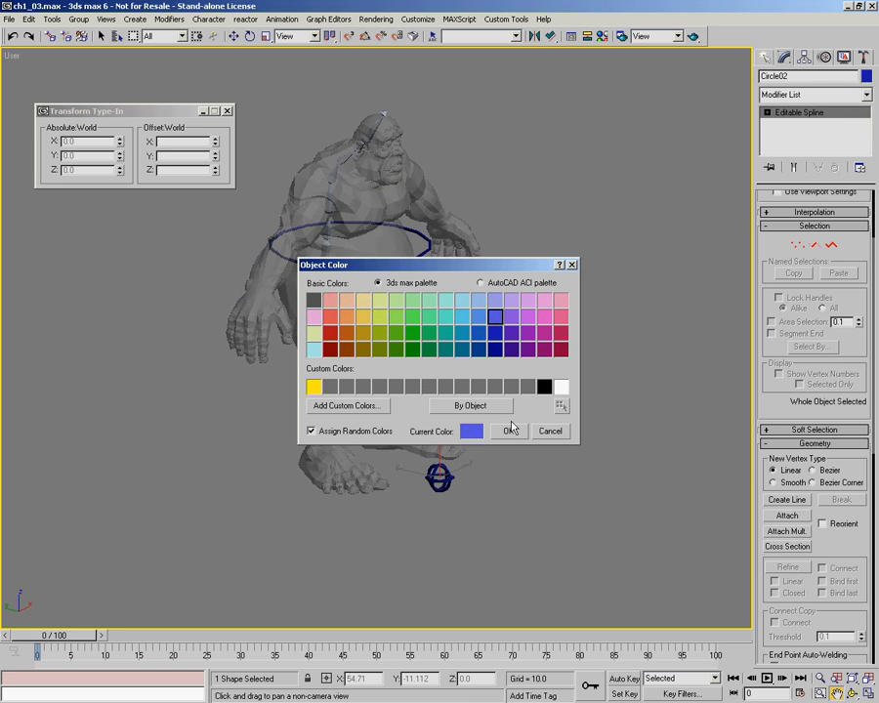
pyautogui.click(507, 430)
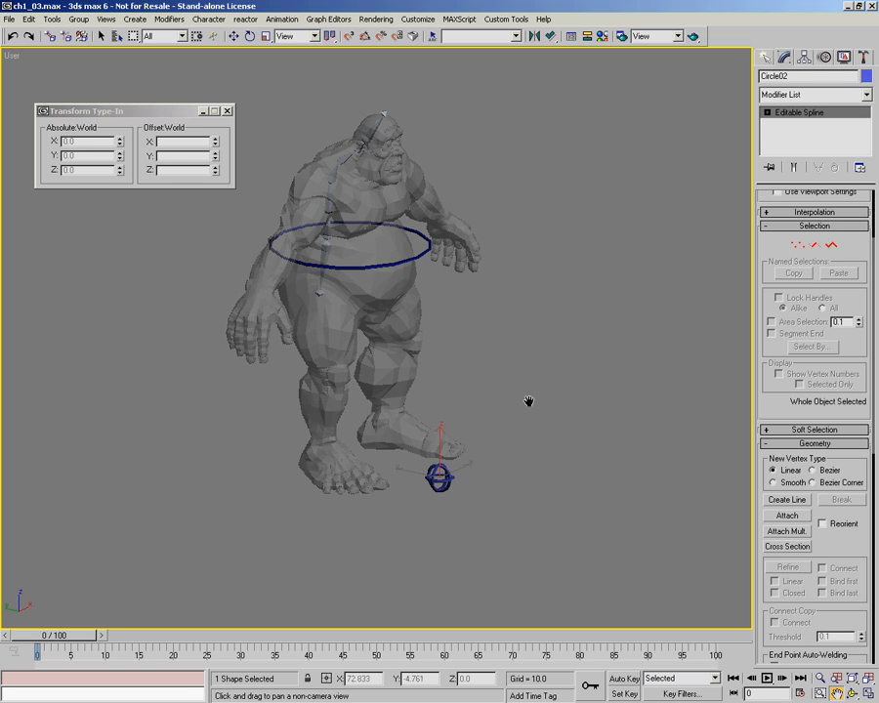
# - In the Left view, copy the three-ring control up from the feet to just in front of the belly, about Z 55.5
pyautogui.press('w')
pyautogui.press('l')
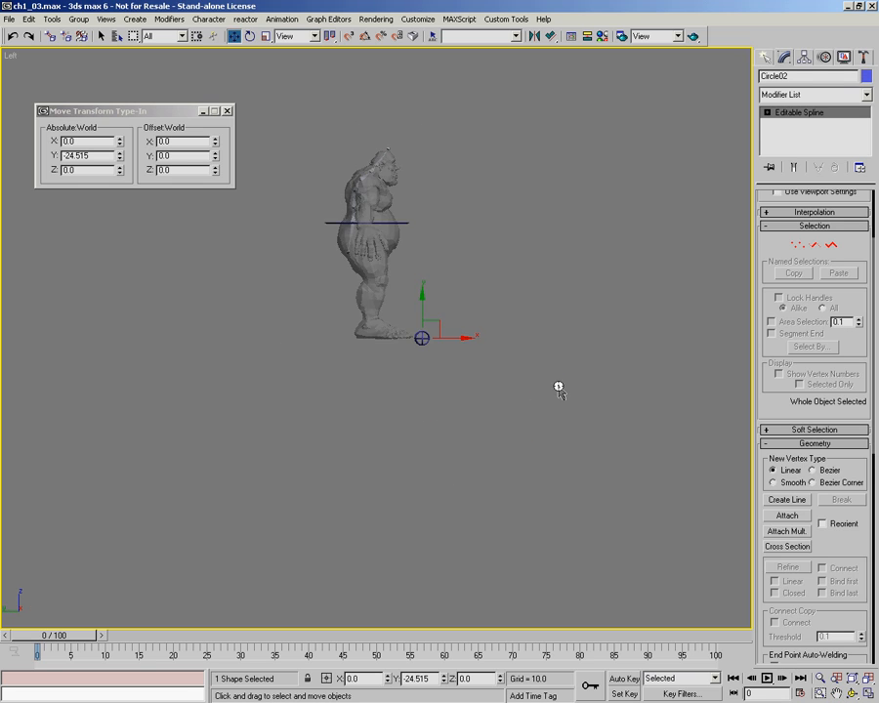
pyautogui.hotkey('ctrl', 'alt', 'z')
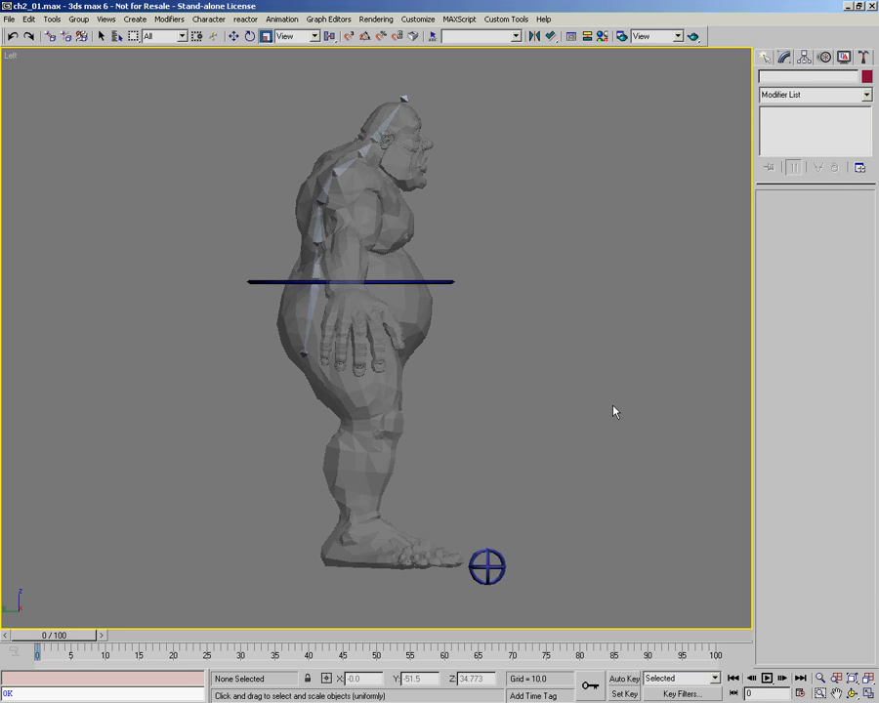
pyautogui.click(500, 555)
pyautogui.rightClick(527, 465)
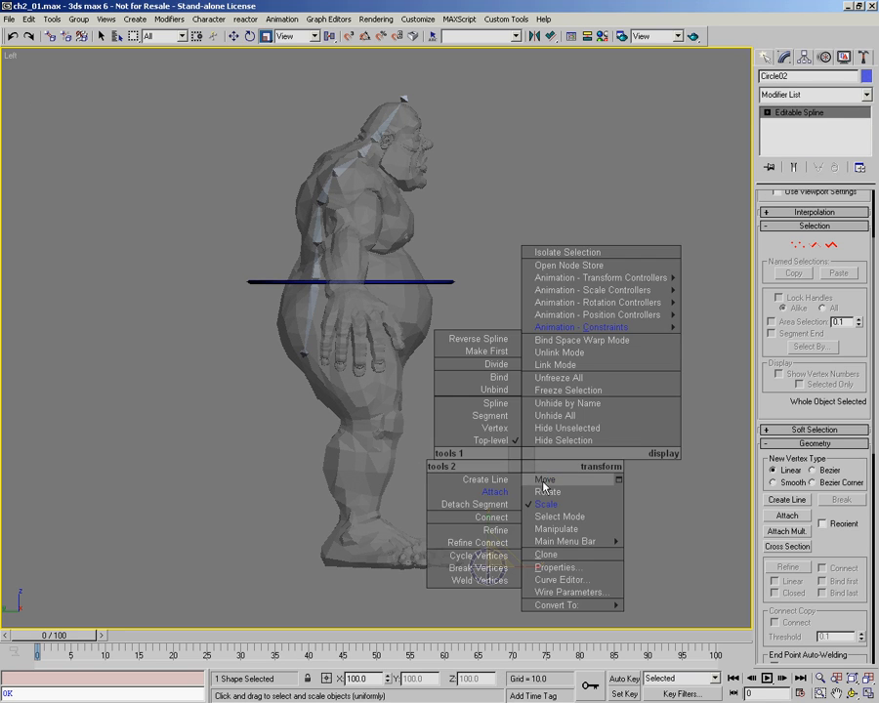
pyautogui.click(544, 487)
pyautogui.moveTo(476, 317); pyautogui.dragTo(439, 329, button='middle')
pyautogui.moveTo(464, 567)
pyautogui.keyDown('shift'); pyautogui.mouseDown()
pyautogui.moveTo(449, 351)
pyautogui.moveTo(433, 307)
pyautogui.mouseUp(); pyautogui.keyUp('shift')
pyautogui.click(394, 412)
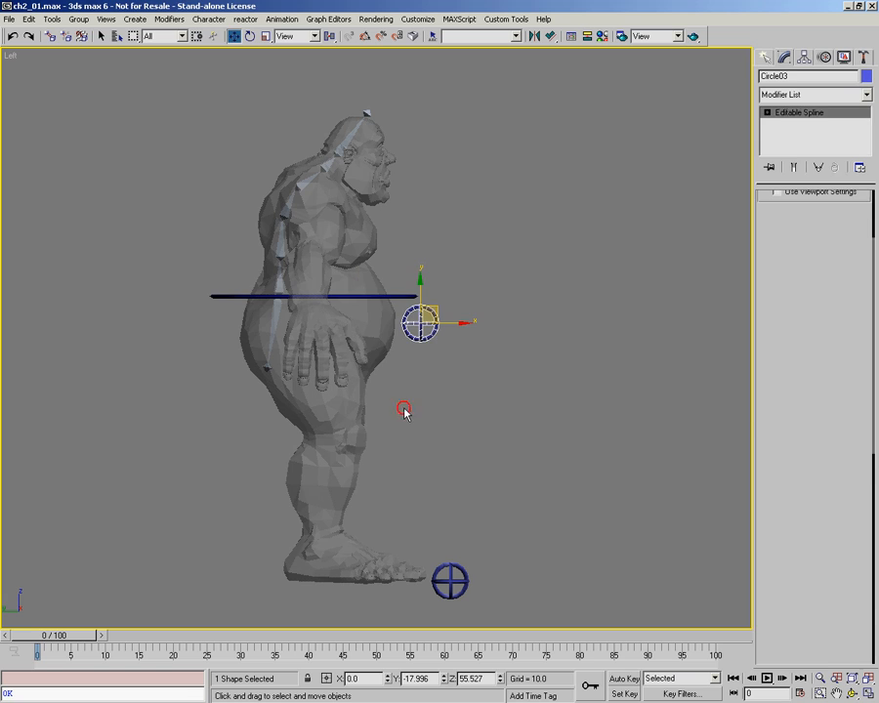
# - Nudge the belly copy slightly farther from the body and up, to about Y -19.2 and Z 55.9
pyautogui.moveTo(312, 276); pyautogui.dragTo(280, 415, button='middle')
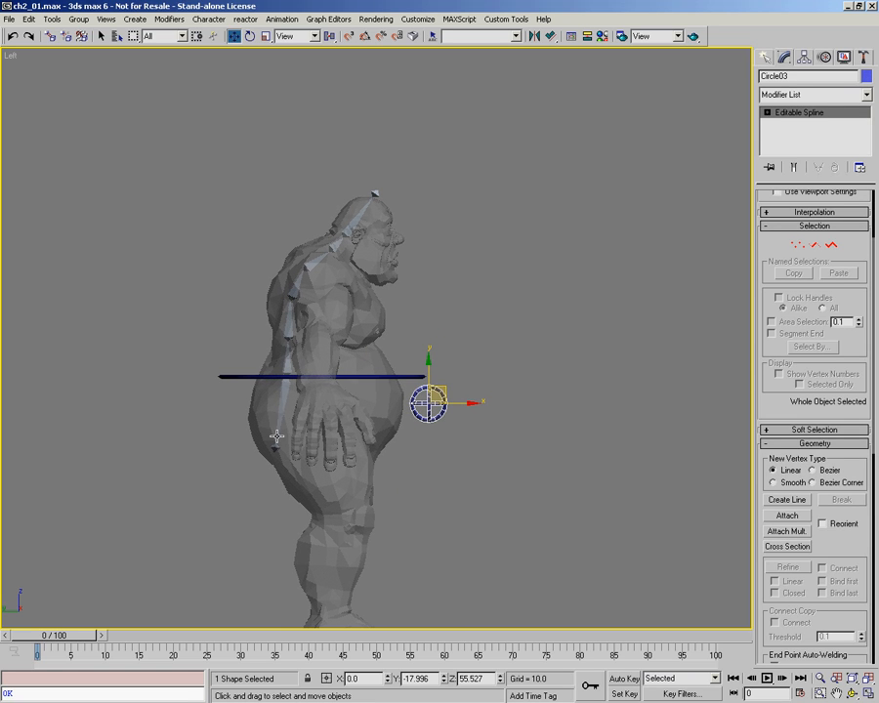
pyautogui.hotkey('alt', 'z')
pyautogui.moveTo(277, 437); pyautogui.dragTo(291, 380)
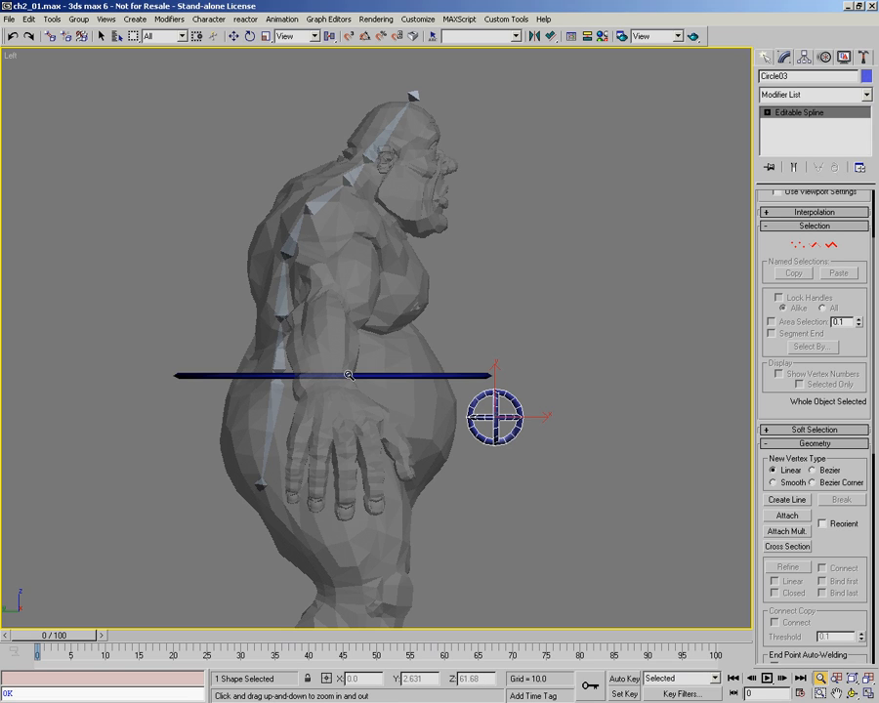
pyautogui.press('w')
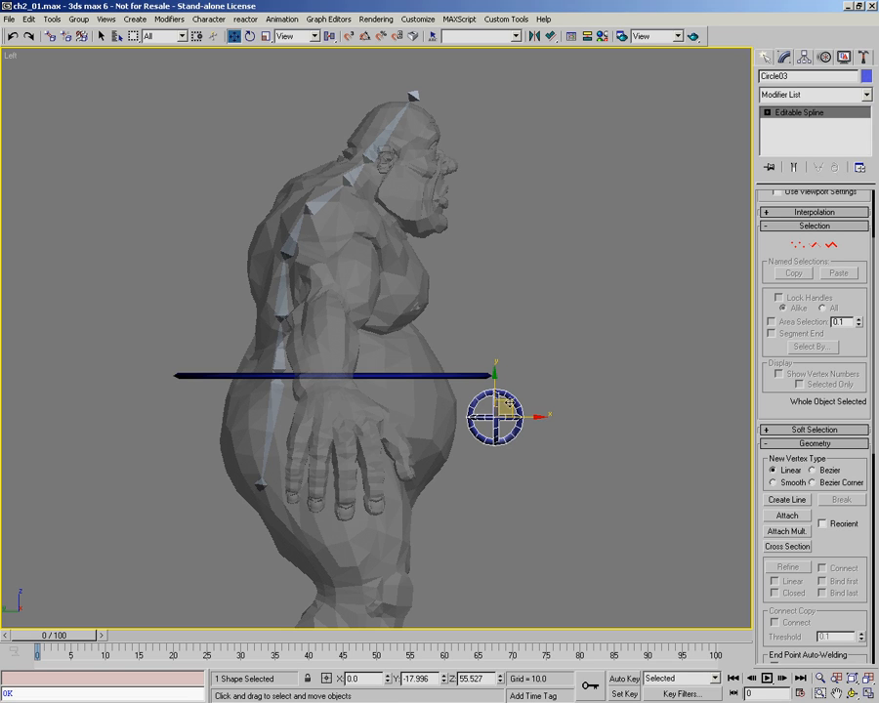
pyautogui.moveTo(508, 404); pyautogui.dragTo(517, 402)
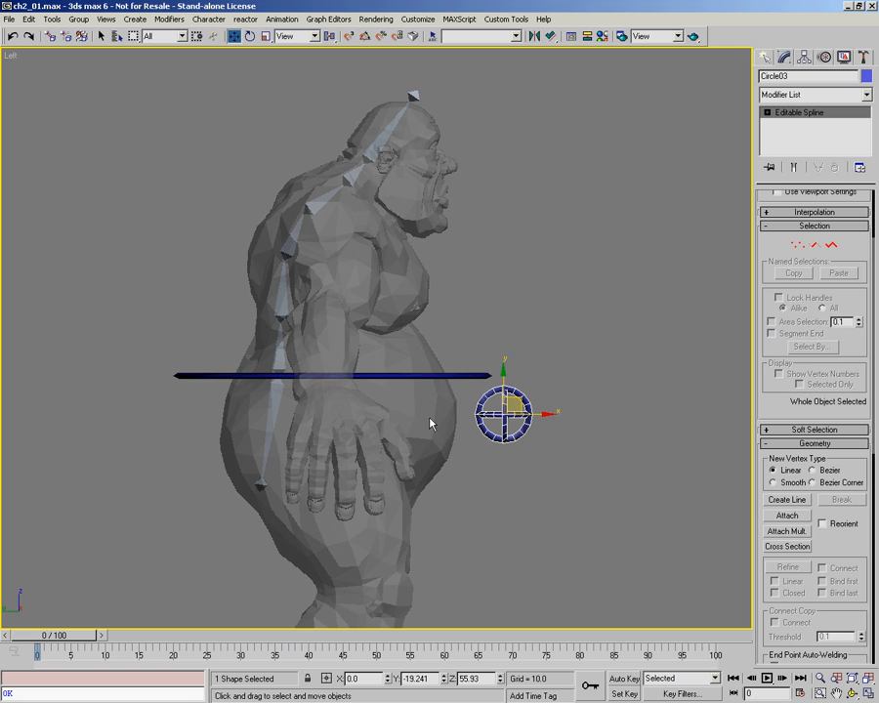
pyautogui.moveTo(417, 379); pyautogui.dragTo(401, 369, button='middle')
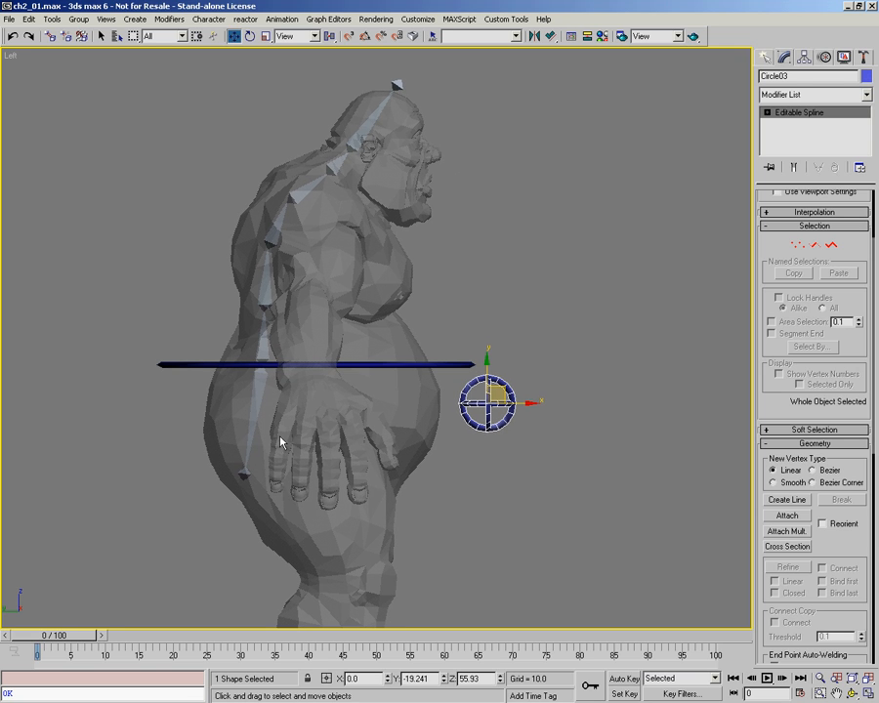
pyautogui.keyDown('alt'); pyautogui.moveTo(346, 360); pyautogui.dragTo(318, 376, button='middle'); pyautogui.keyUp('alt')
pyautogui.rightClick(374, 350)
pyautogui.click(401, 383)
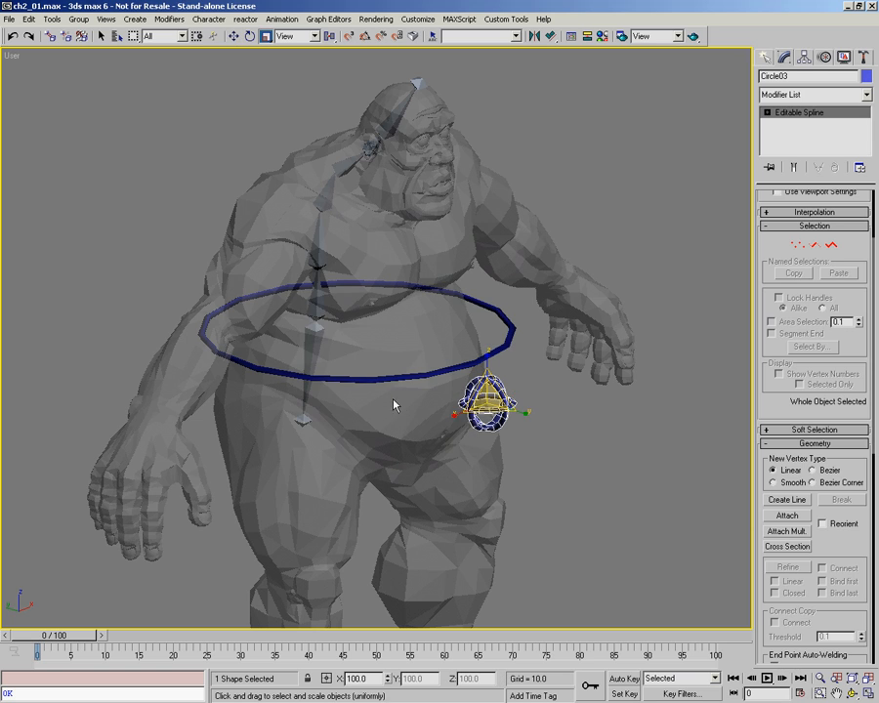
pyautogui.moveTo(486, 408); pyautogui.dragTo(484, 336)
pyautogui.rightClick(483, 335)
# - Add an XForm modifier to the three-ring control in front of the belly
pyautogui.keyDown('alt'); pyautogui.moveTo(378, 364); pyautogui.dragTo(445, 357, button='middle'); pyautogui.keyUp('alt')
pyautogui.moveTo(446, 357); pyautogui.dragTo(541, 378, button='middle')
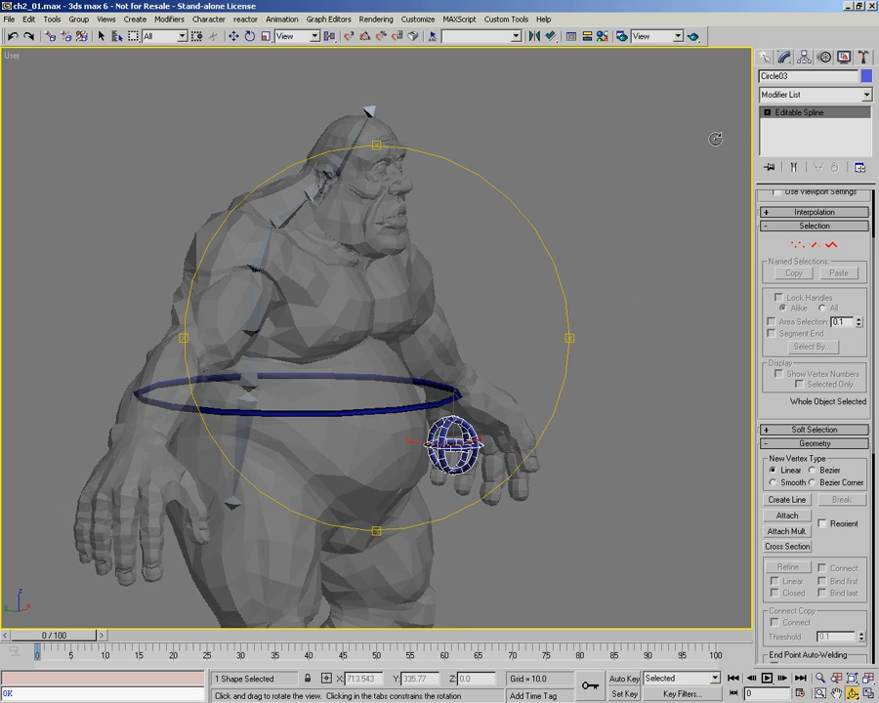
pyautogui.keyDown('alt'); pyautogui.moveTo(457, 336); pyautogui.dragTo(449, 316, button='middle'); pyautogui.keyUp('alt')
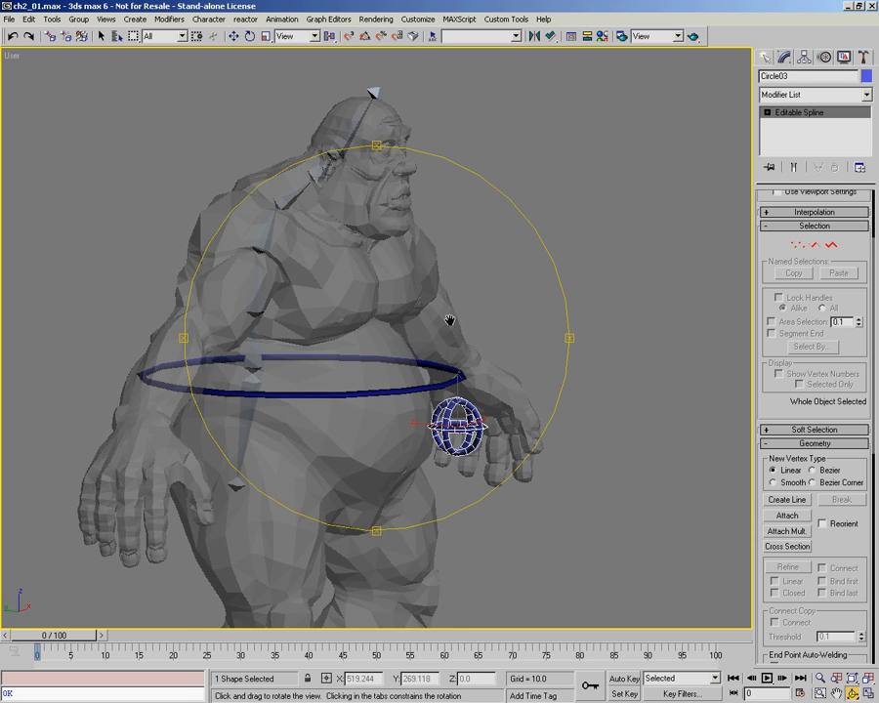
pyautogui.click(869, 95)
pyautogui.moveTo(867, 130); pyautogui.dragTo(868, 508)
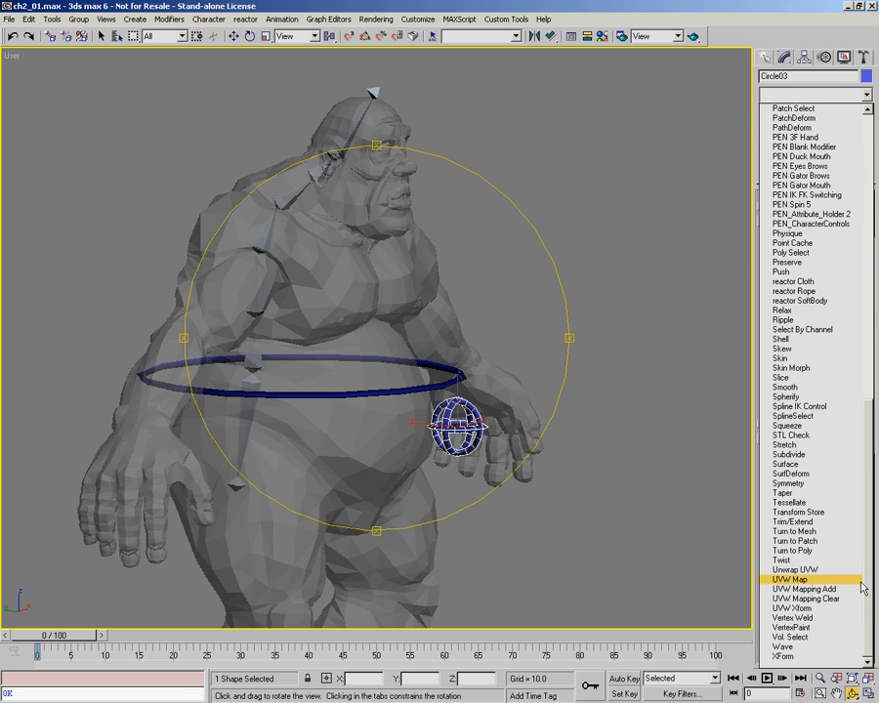
pyautogui.click(818, 657)
# - Shrink the belly control uniformly by scaling its XForm gizmo until the rings are somewhat smaller
pyautogui.rightClick(526, 335)
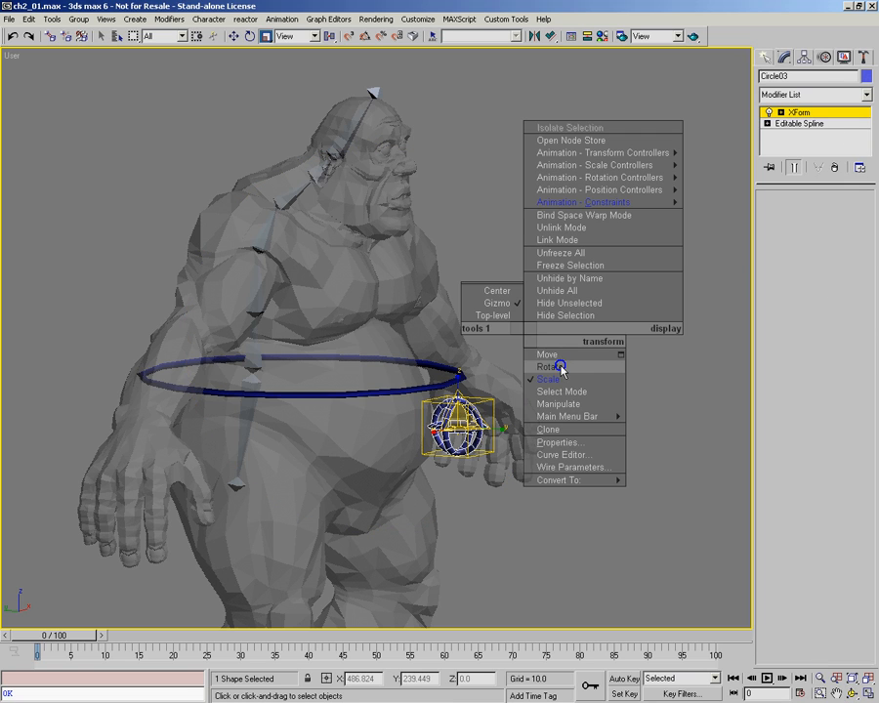
pyautogui.click(560, 381)
pyautogui.keyDown('alt'); pyautogui.moveTo(418, 340); pyautogui.dragTo(403, 371, button='middle'); pyautogui.keyUp('alt')
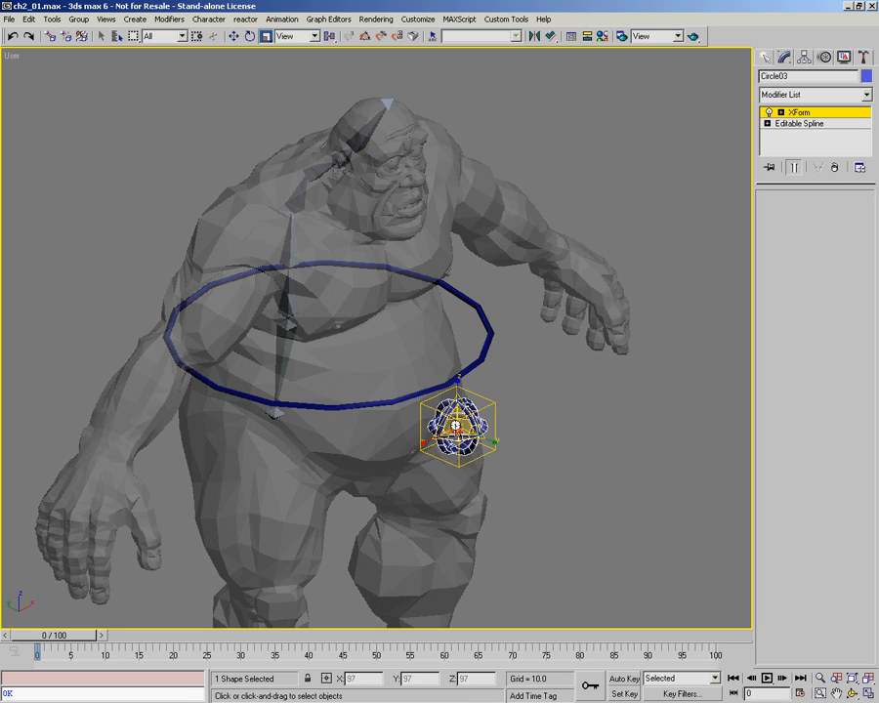
pyautogui.moveTo(458, 432); pyautogui.dragTo(466, 472)
pyautogui.keyDown('alt'); pyautogui.moveTo(465, 455); pyautogui.dragTo(383, 356, button='middle'); pyautogui.keyUp('alt')
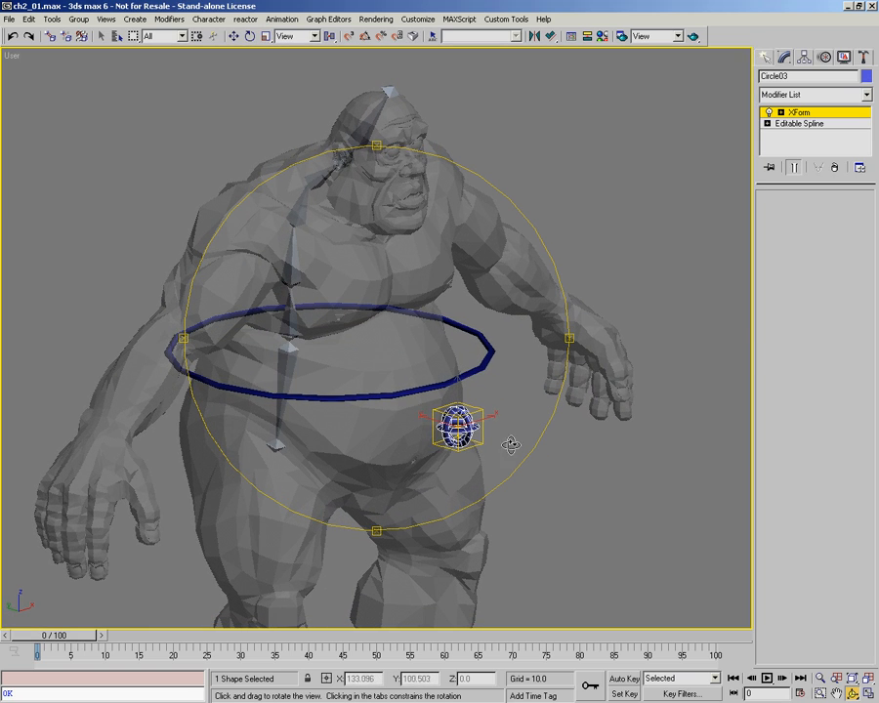
pyautogui.hotkey('alt', 'z')
pyautogui.moveTo(463, 414); pyautogui.dragTo(430, 384)
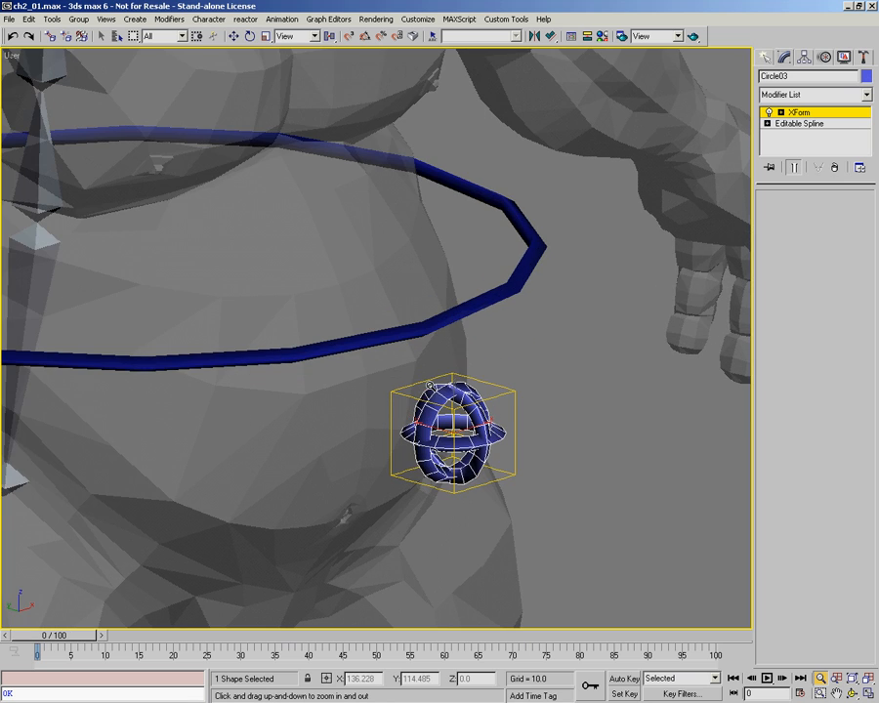
# - Collapse the scaled belly control with its XForm modifier to an editable spline
pyautogui.scroll(-5, 446, 364)
pyautogui.moveTo(436, 340); pyautogui.dragTo(484, 404, button='middle')
pyautogui.rightClick(489, 407)
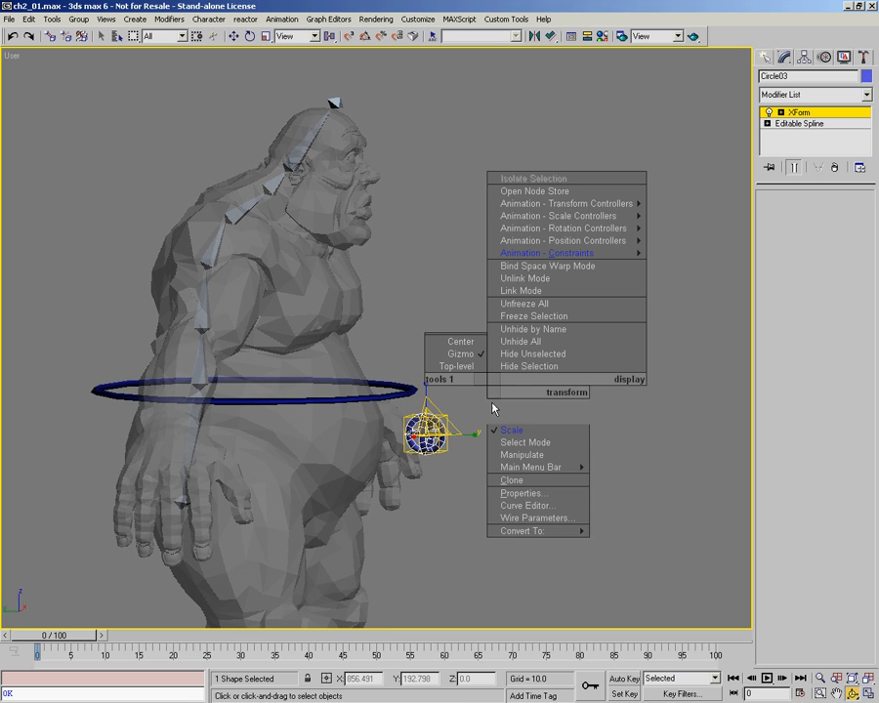
pyautogui.moveTo(520, 532)
pyautogui.click(660, 529)
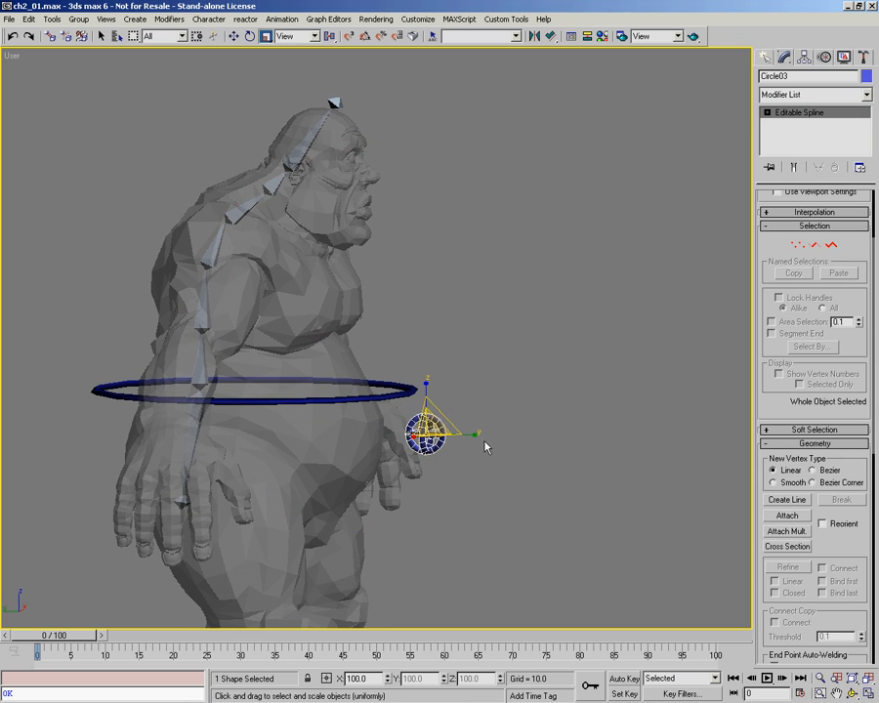
# - In the Left view, copy the belly control straight up to just above the waist ring, at about Z 66.2
pyautogui.moveTo(446, 377); pyautogui.dragTo(730, 235, button='middle')
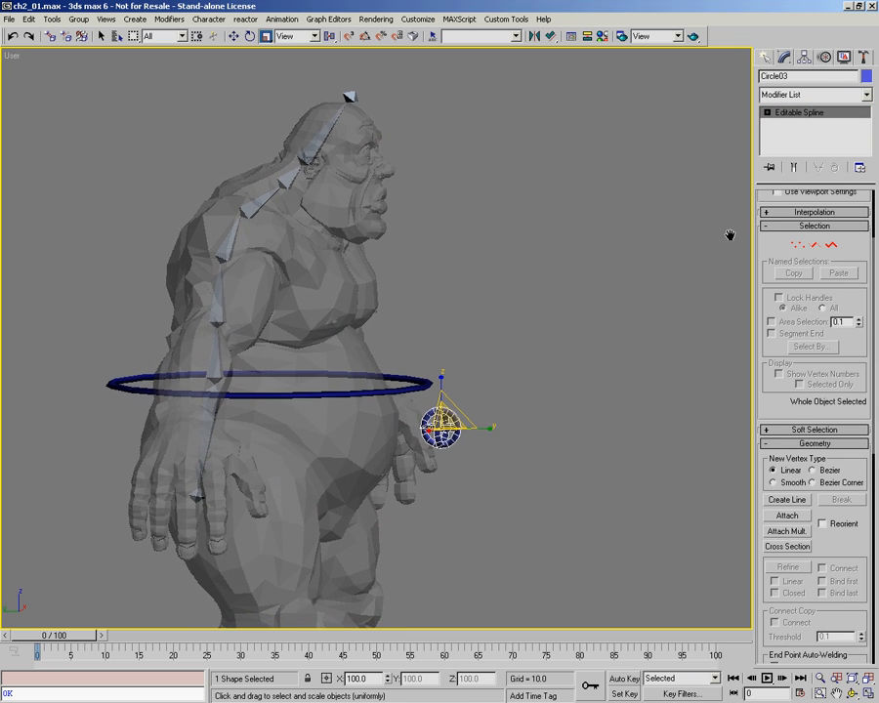
pyautogui.moveTo(481, 327); pyautogui.dragTo(514, 314, button='middle')
pyautogui.keyDown('alt'); pyautogui.moveTo(373, 337); pyautogui.dragTo(382, 338, button='middle'); pyautogui.keyUp('alt')
pyautogui.rightClick(487, 331)
pyautogui.click(510, 349)
pyautogui.scroll(-5, 510, 353)
pyautogui.scroll(4, 494, 313)
pyautogui.keyDown('ctrl'); pyautogui.keyDown('alt'); pyautogui.moveTo(375, 118); pyautogui.dragTo(382, 71, button='middle'); pyautogui.keyUp('alt'); pyautogui.keyUp('ctrl')
pyautogui.moveTo(434, 265)
pyautogui.mouseDown(button='middle')
pyautogui.moveTo(413, 312)
pyautogui.moveTo(430, 260)
pyautogui.mouseUp(button='middle')
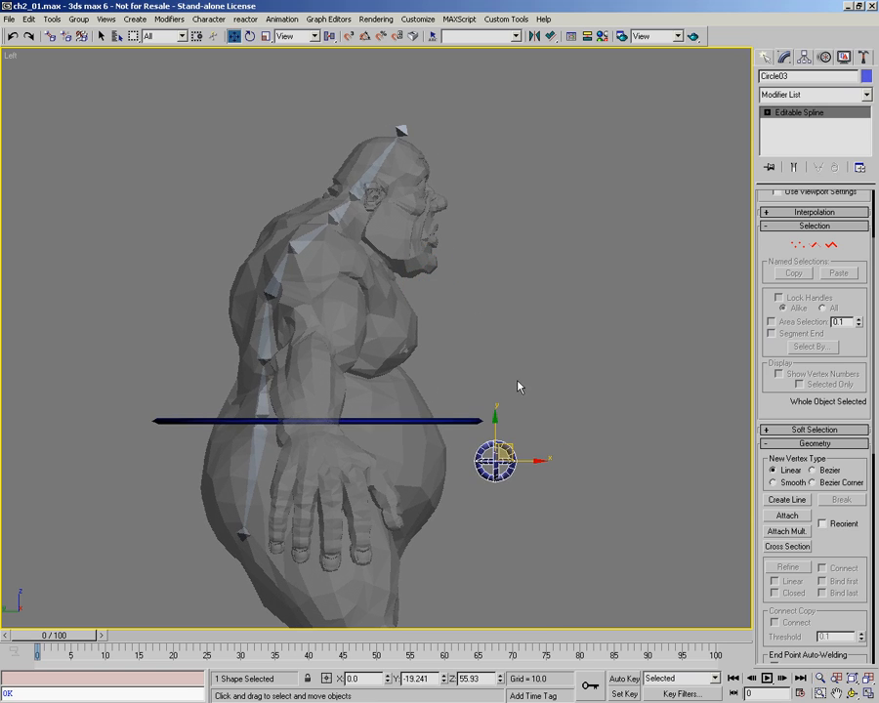
pyautogui.moveTo(506, 448)
pyautogui.keyDown('shift'); pyautogui.mouseDown()
pyautogui.moveTo(524, 385)
pyautogui.moveTo(508, 369)
pyautogui.mouseUp(); pyautogui.keyUp('shift')
pyautogui.click(404, 415)
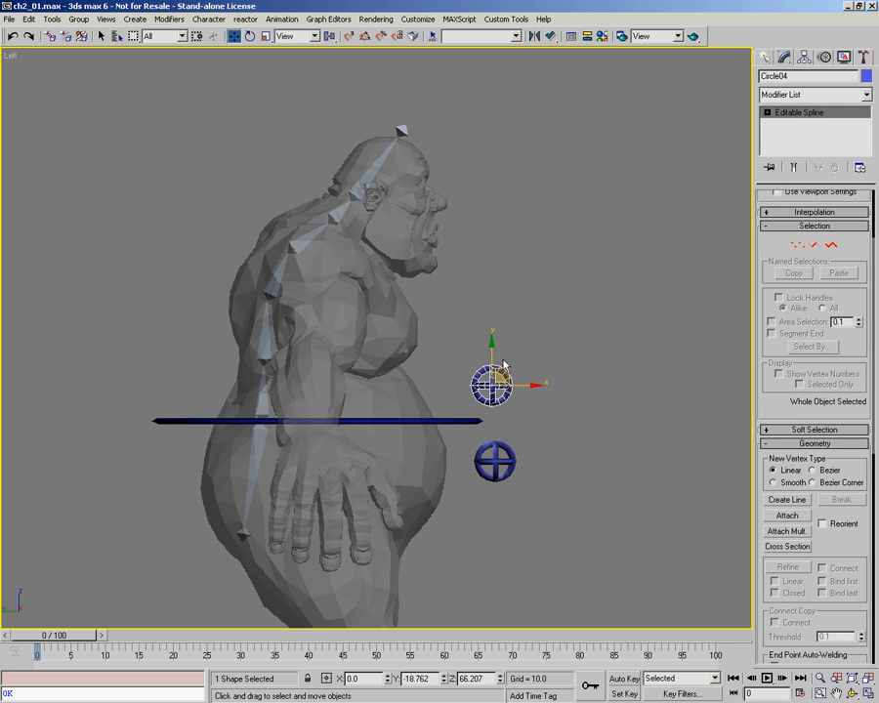
# - Add two more copies of the control, one in front of the chin at about Z 83.3 and one above the head at about Z 105.3
pyautogui.moveTo(502, 371)
pyautogui.keyDown('shift'); pyautogui.mouseDown()
pyautogui.moveTo(512, 262)
pyautogui.moveTo(502, 235)
pyautogui.moveTo(500, 247)
pyautogui.mouseUp(); pyautogui.keyUp('shift')
pyautogui.press('Return')
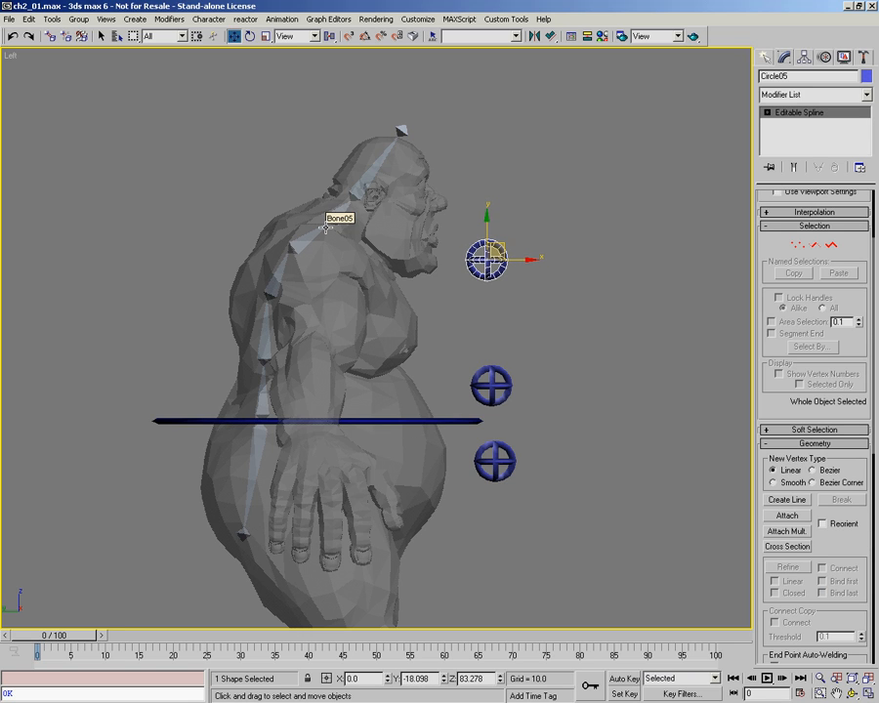
pyautogui.moveTo(503, 248)
pyautogui.keyDown('shift'); pyautogui.mouseDown()
pyautogui.moveTo(518, 183)
pyautogui.moveTo(470, 90)
pyautogui.moveTo(439, 86)
pyautogui.mouseUp(); pyautogui.keyUp('shift')
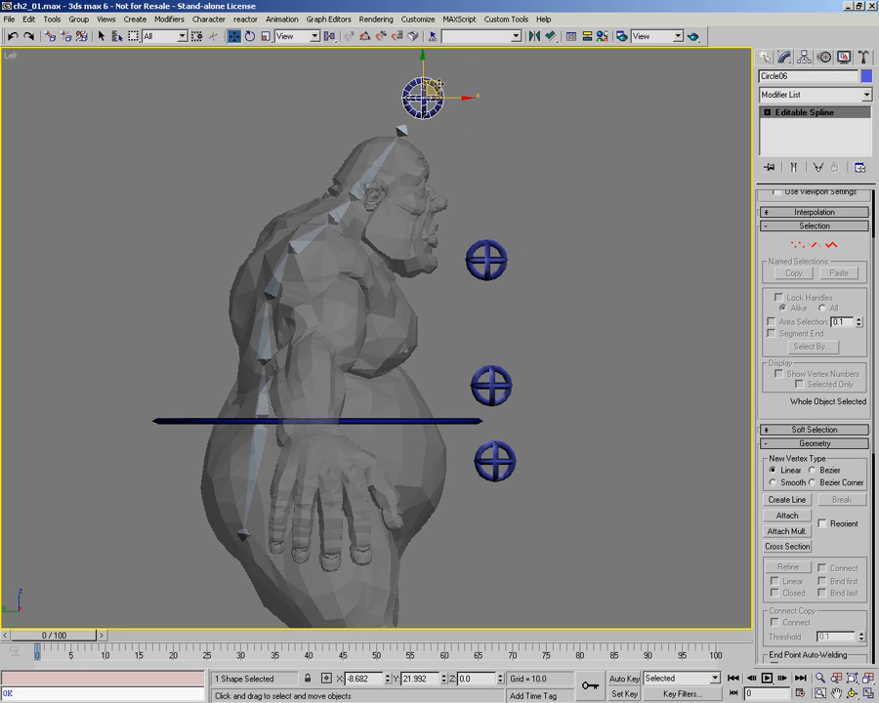
pyautogui.press('Return')
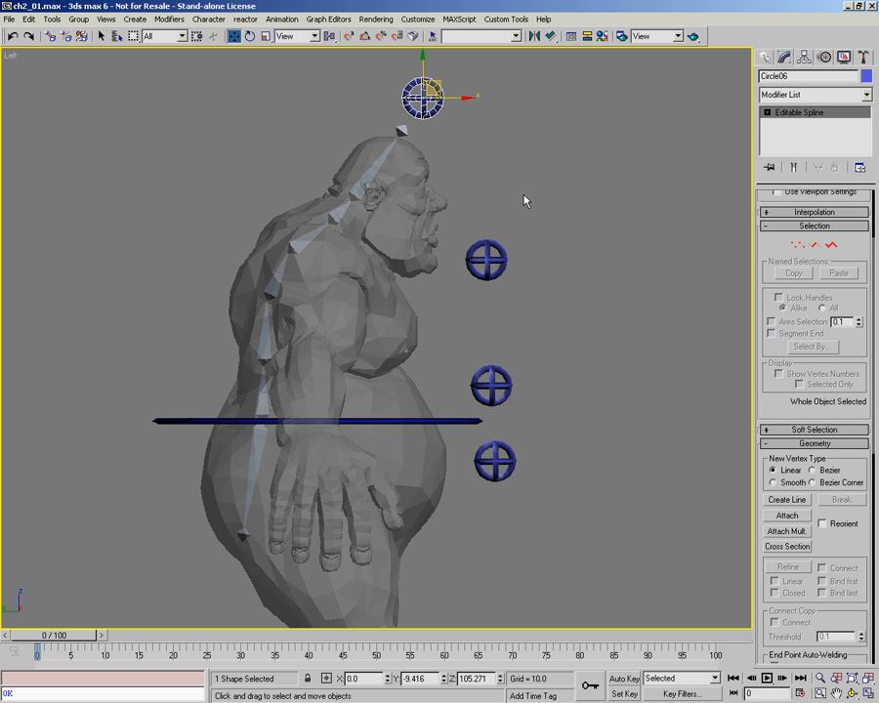
pyautogui.moveTo(519, 261); pyautogui.dragTo(504, 257, button='middle')
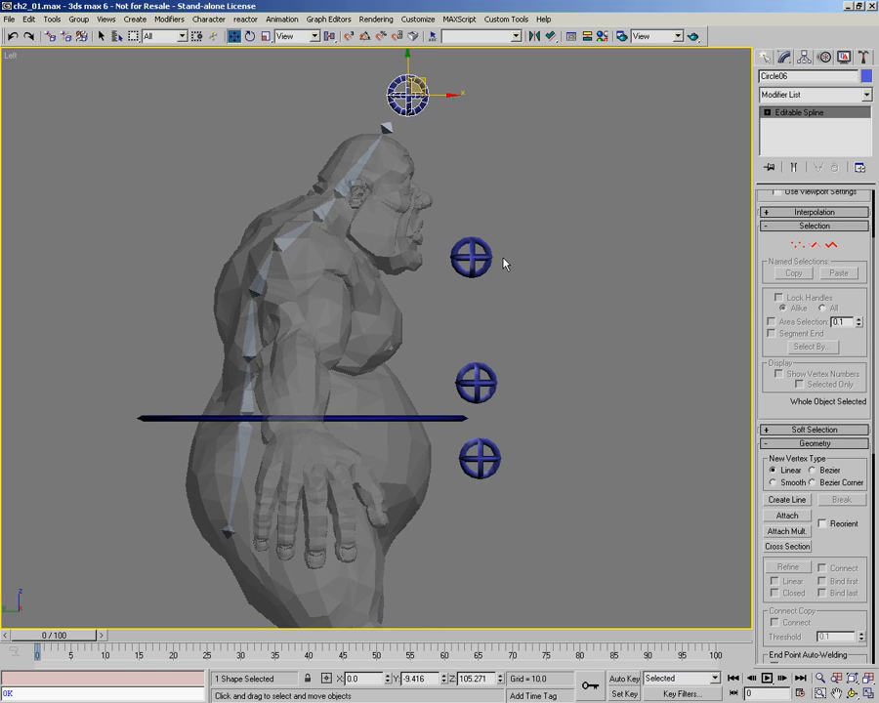
pyautogui.moveTo(522, 273); pyautogui.dragTo(503, 289, button='middle')
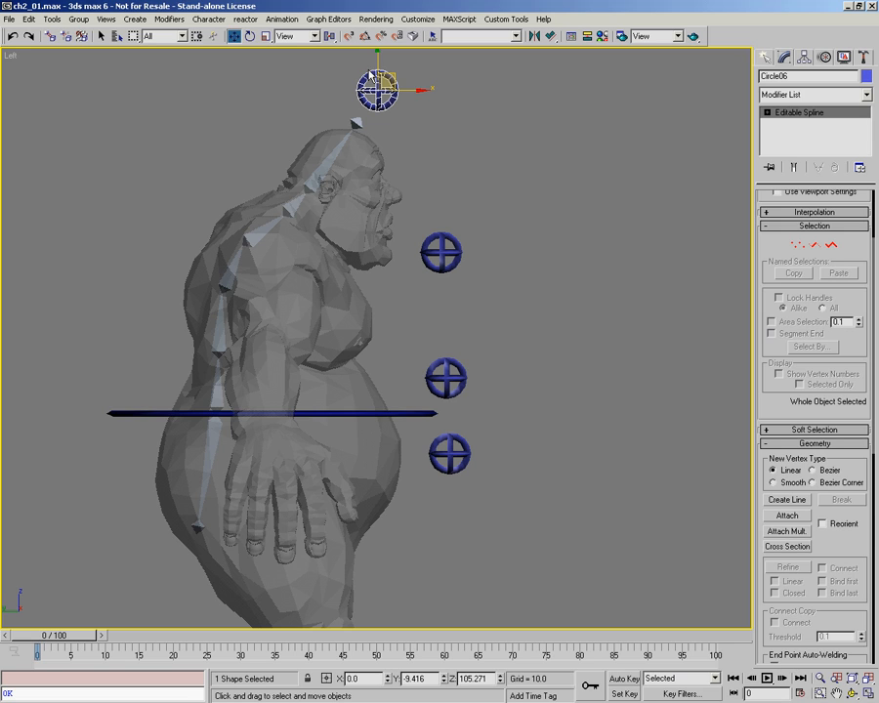
# - Select the lowest spine bone and set the reference coordinate system to Local for moving
pyautogui.click(469, 455)
pyautogui.moveTo(491, 400); pyautogui.dragTo(442, 379, button='middle')
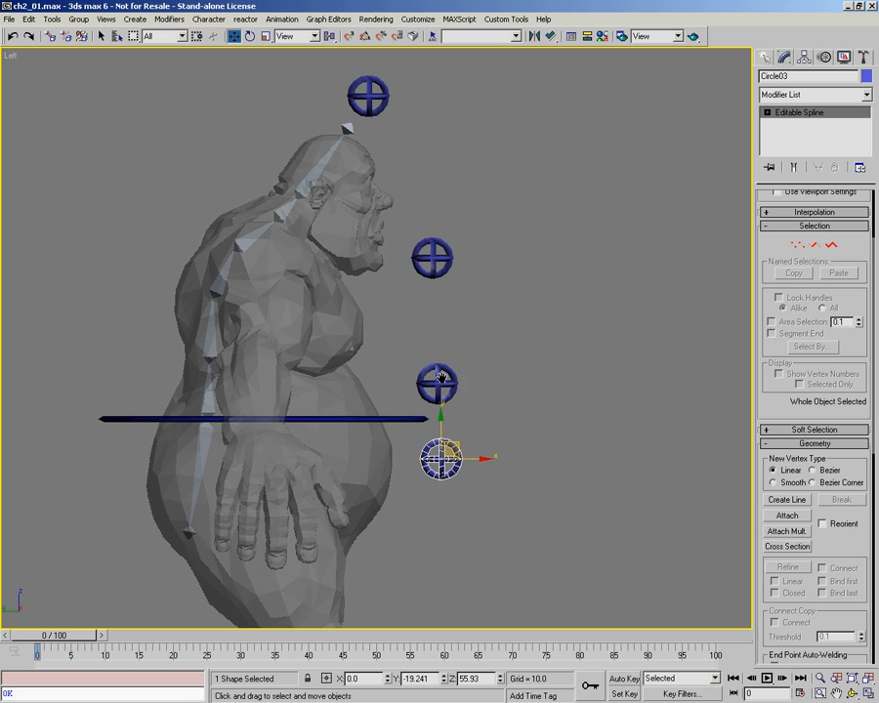
pyautogui.click(204, 441)
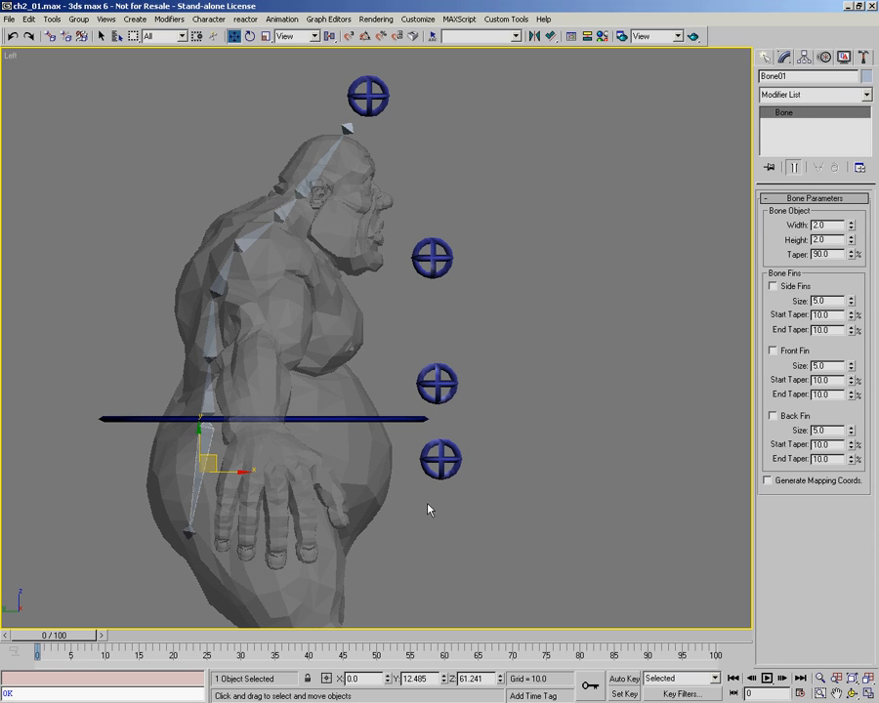
pyautogui.rightClick(530, 440)
pyautogui.click(550, 526)
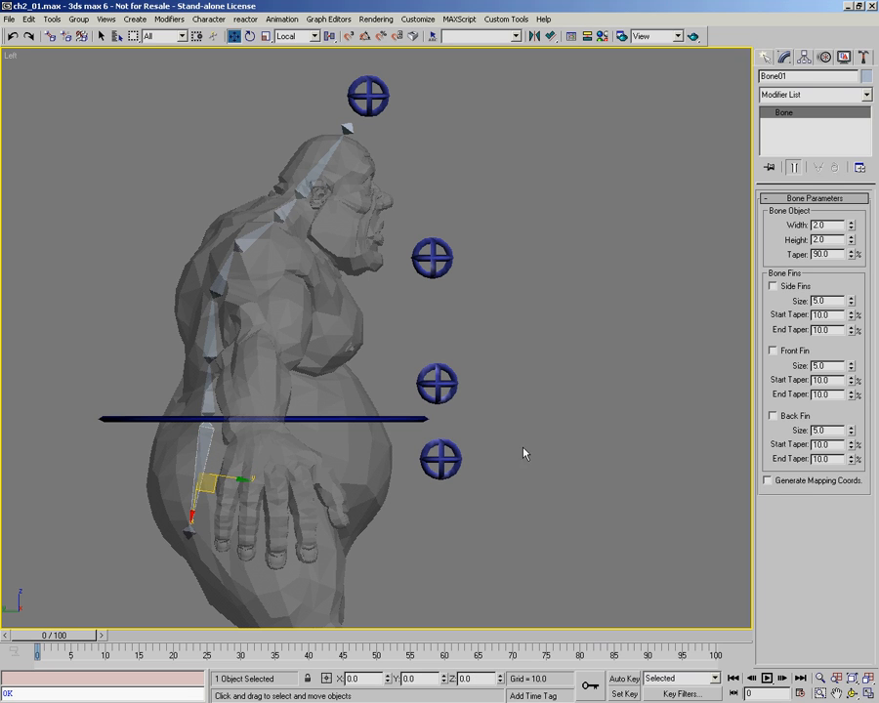
# - From an angled view, compare the local axis orientation of the lowest spine bone with that of the lowest belly control
pyautogui.hotkey('ctrl', 'r')
pyautogui.moveTo(363, 401)
pyautogui.mouseDown()
pyautogui.moveTo(306, 414)
pyautogui.moveTo(286, 403)
pyautogui.moveTo(397, 383)
pyautogui.moveTo(356, 390)
pyautogui.mouseUp()
pyautogui.hotkey('ctrl', 'p')
pyautogui.hotkey('ctrl', 'r')
pyautogui.press('w')
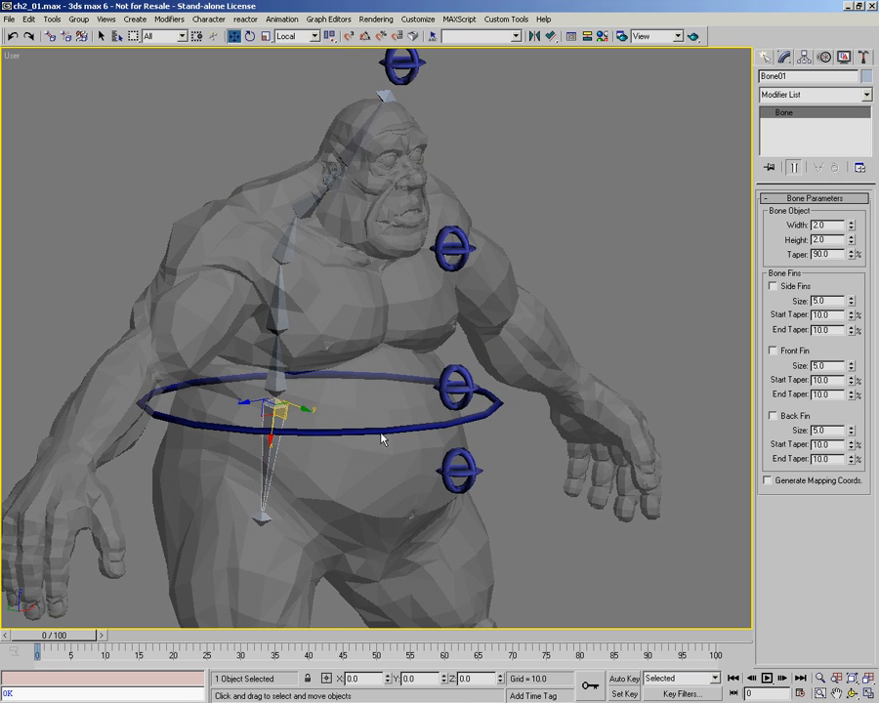
pyautogui.click(467, 469)
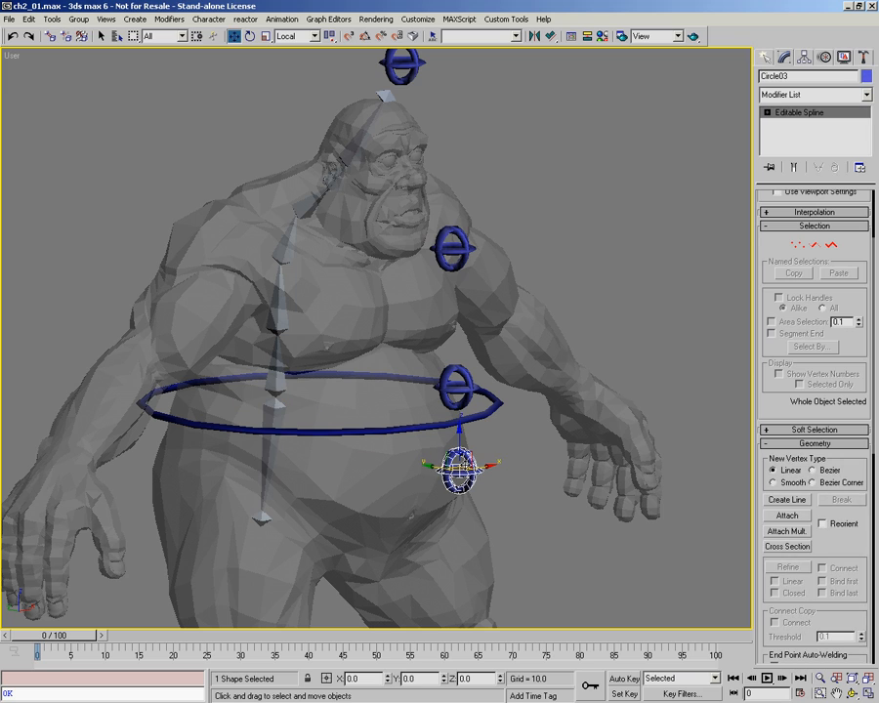
pyautogui.click(277, 404)
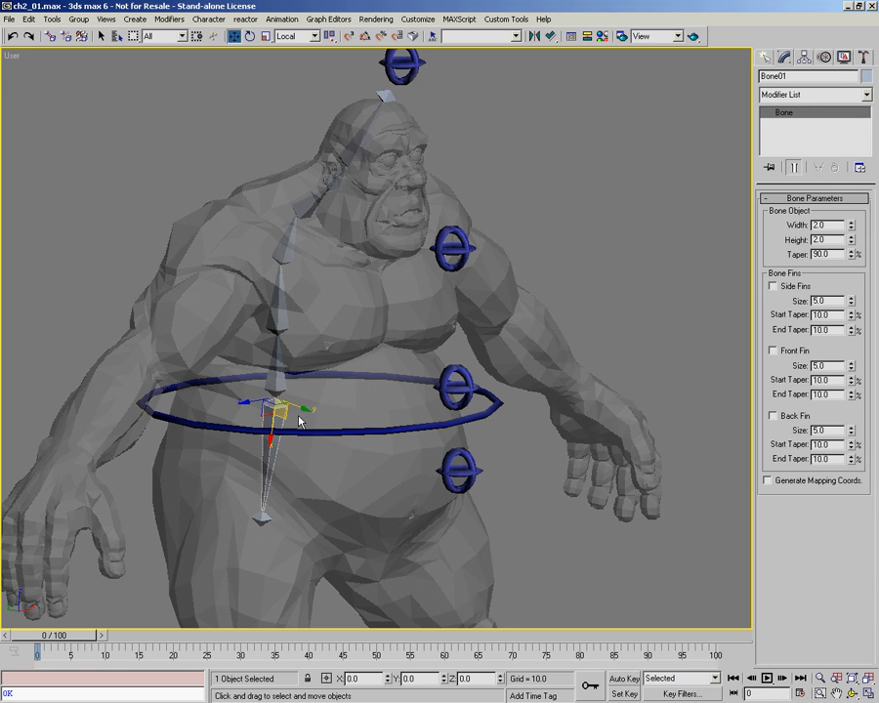
pyautogui.click(447, 475)
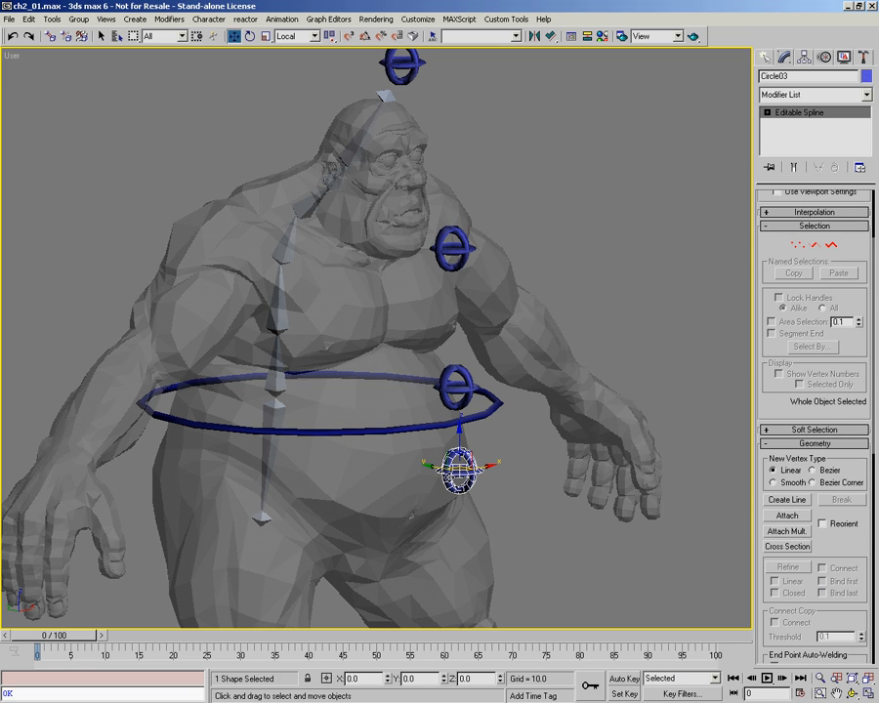
pyautogui.click(278, 418)
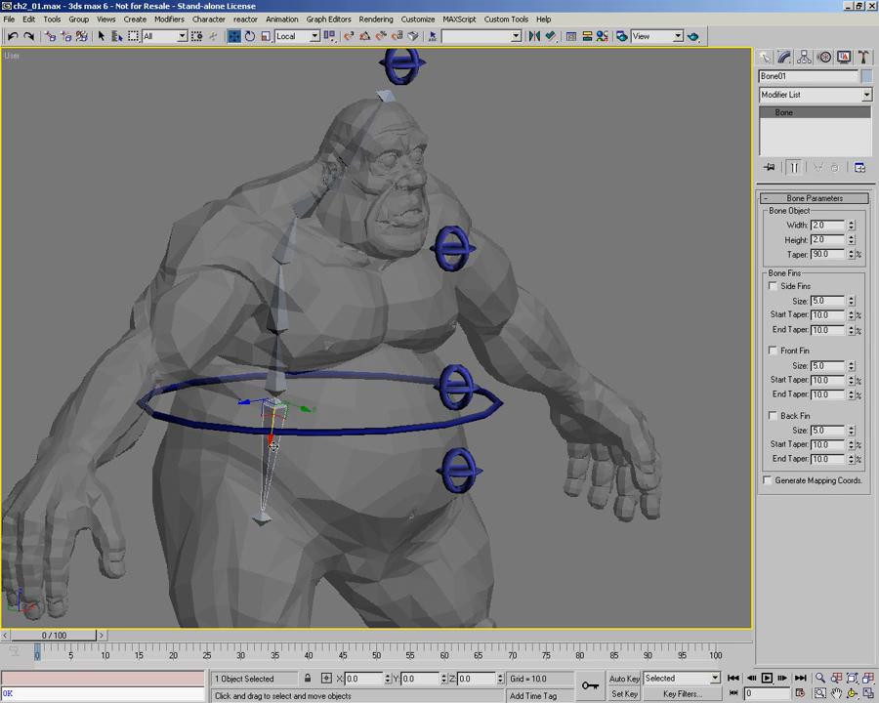
# - Align the lowest belly control's orientation to the lowest spine bone on the X, Y and Z axes, leaving its position unaligned
pyautogui.click(474, 469)
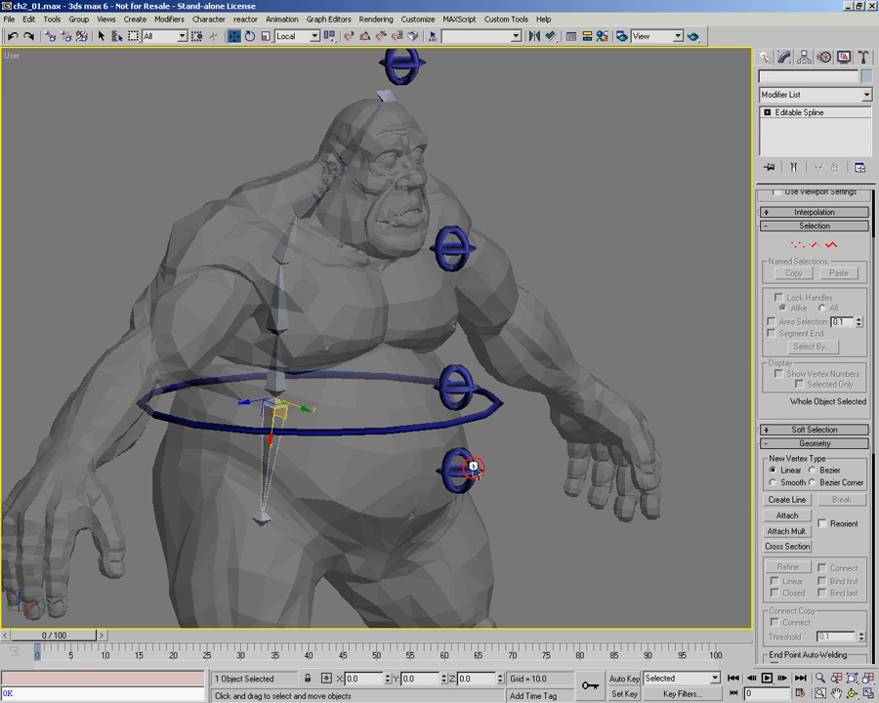
pyautogui.click(551, 36)
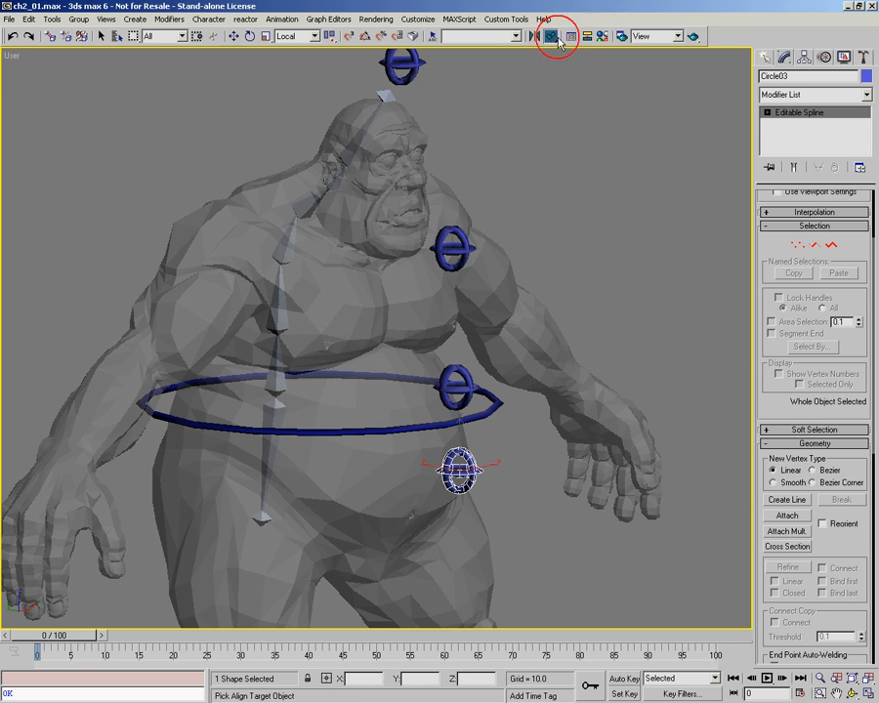
pyautogui.click(279, 418)
pyautogui.click(567, 427)
pyautogui.click(521, 427)
pyautogui.click(611, 427)
pyautogui.click(696, 285)
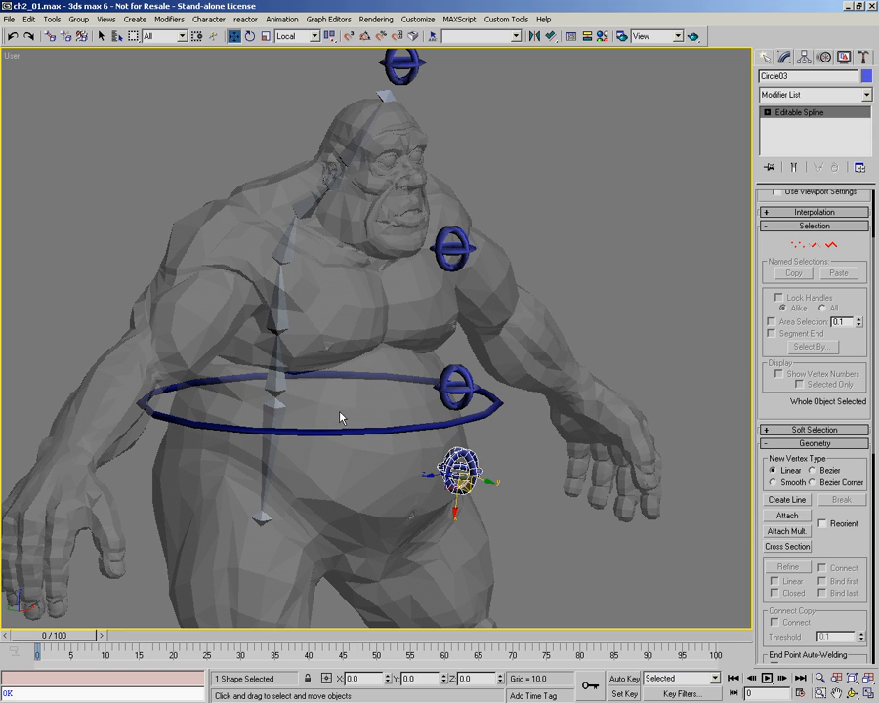
# - Align the orientation of both the control above the waist ring and the chin control to Bone03 on the X, Y and Z axes
pyautogui.moveTo(413, 354); pyautogui.dragTo(401, 373, button='middle')
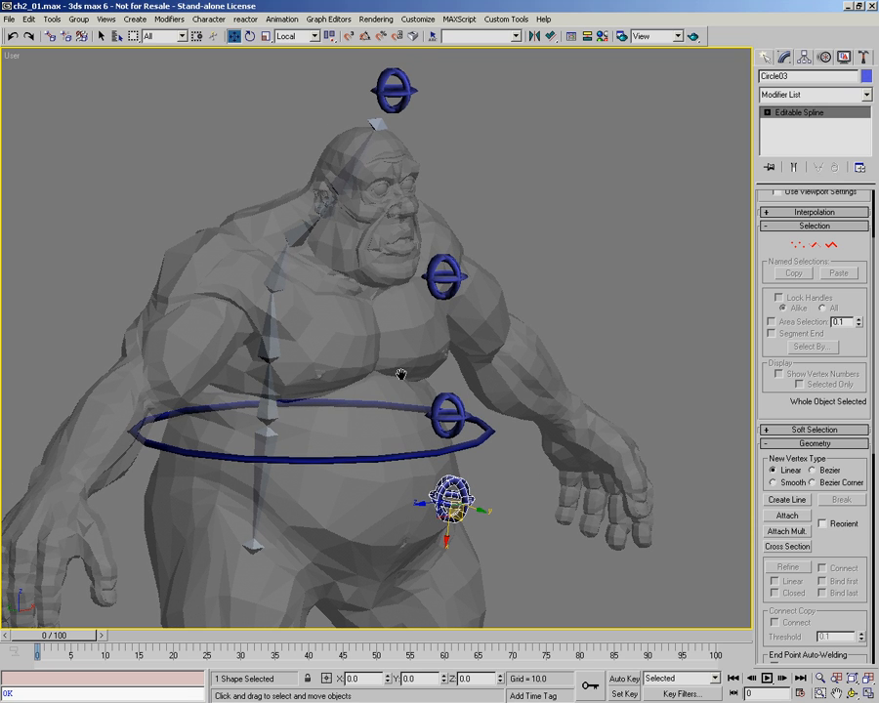
pyautogui.click(461, 412)
pyautogui.keyDown('ctrl'); pyautogui.click(456, 277); pyautogui.keyUp('ctrl')
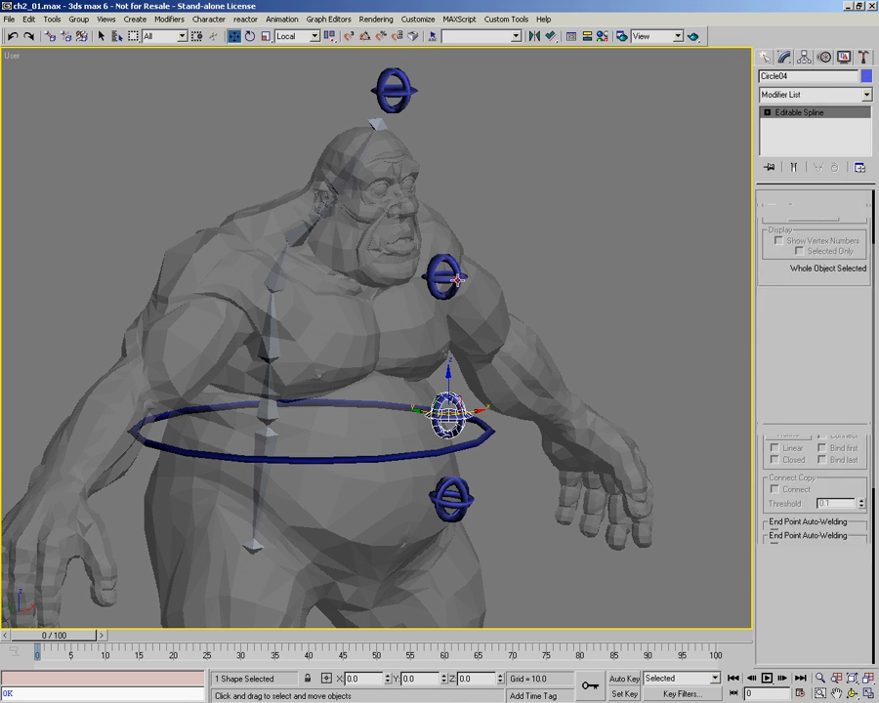
pyautogui.keyDown('alt'); pyautogui.moveTo(393, 338); pyautogui.dragTo(348, 301, button='middle'); pyautogui.keyUp('alt')
pyautogui.moveTo(347, 301); pyautogui.dragTo(373, 306, button='middle')
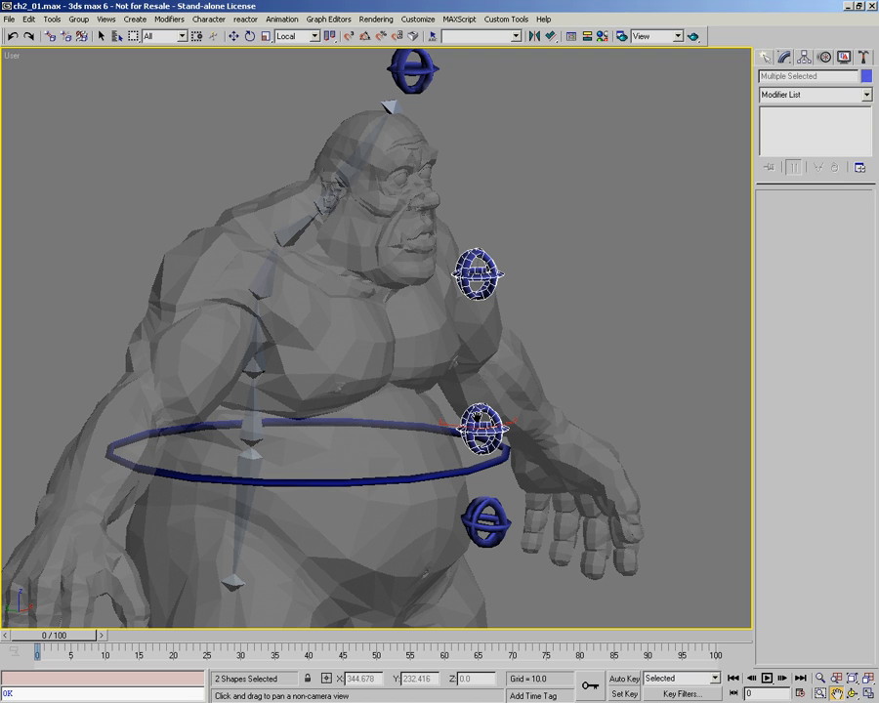
pyautogui.keyDown('alt'); pyautogui.moveTo(339, 326); pyautogui.dragTo(352, 340, button='middle'); pyautogui.keyUp('alt')
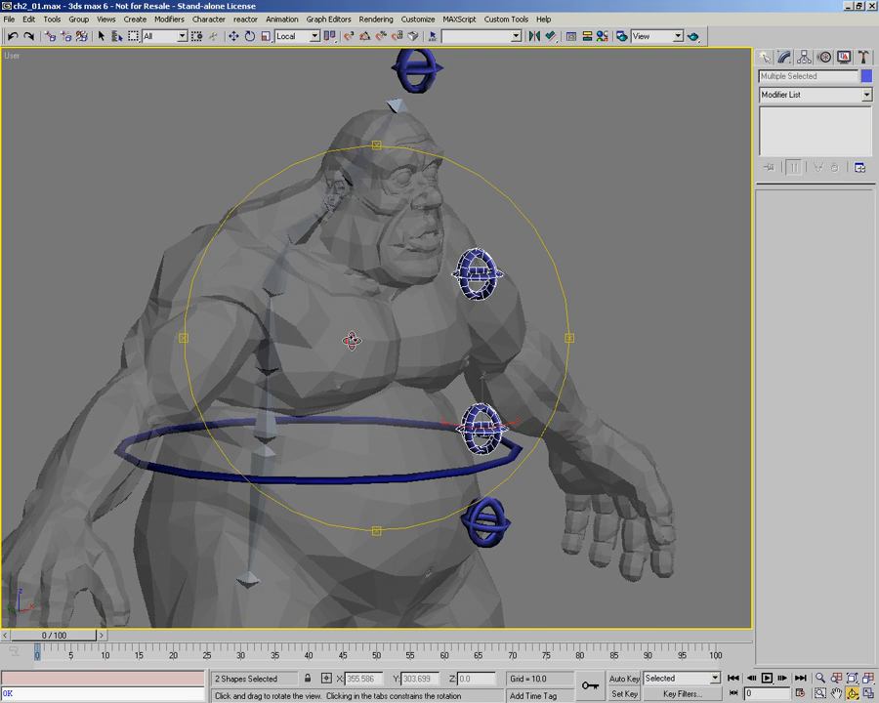
pyautogui.moveTo(352, 340); pyautogui.dragTo(350, 340)
pyautogui.moveTo(400, 328); pyautogui.dragTo(379, 341, button='middle')
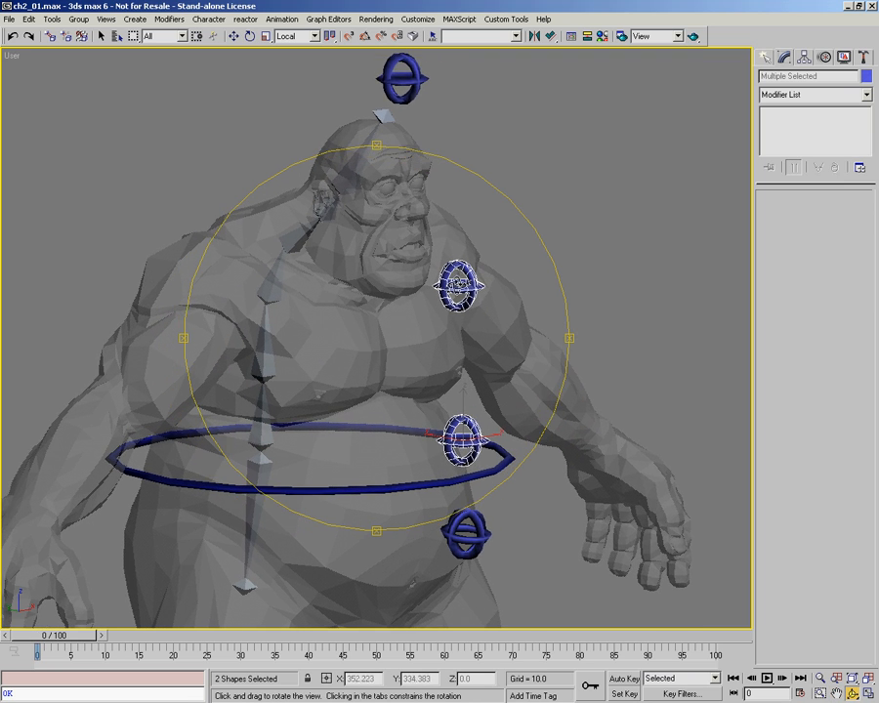
pyautogui.moveTo(382, 343); pyautogui.dragTo(386, 344)
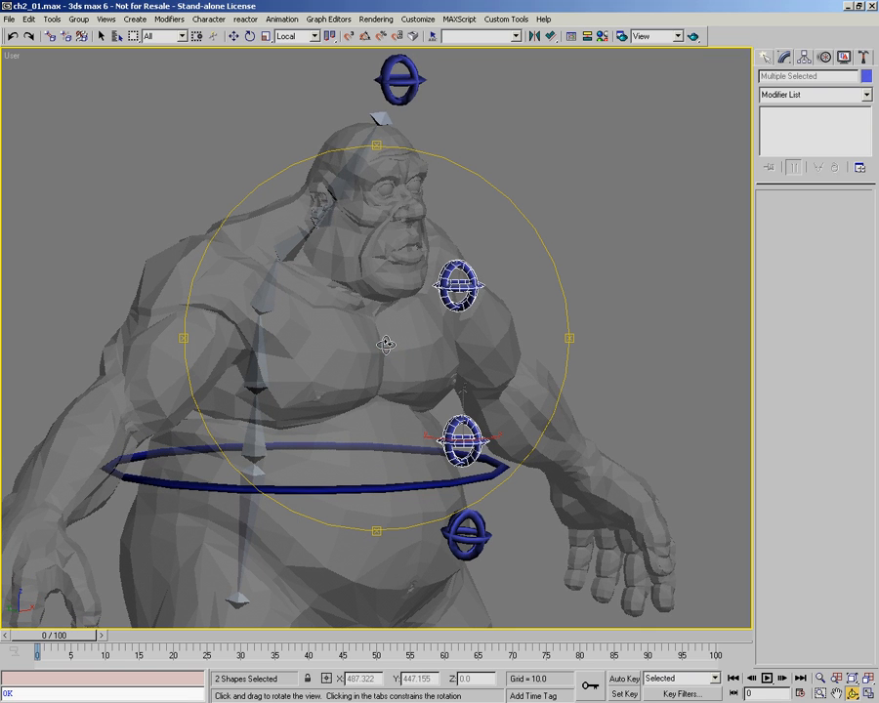
pyautogui.press('w')
pyautogui.click(551, 36)
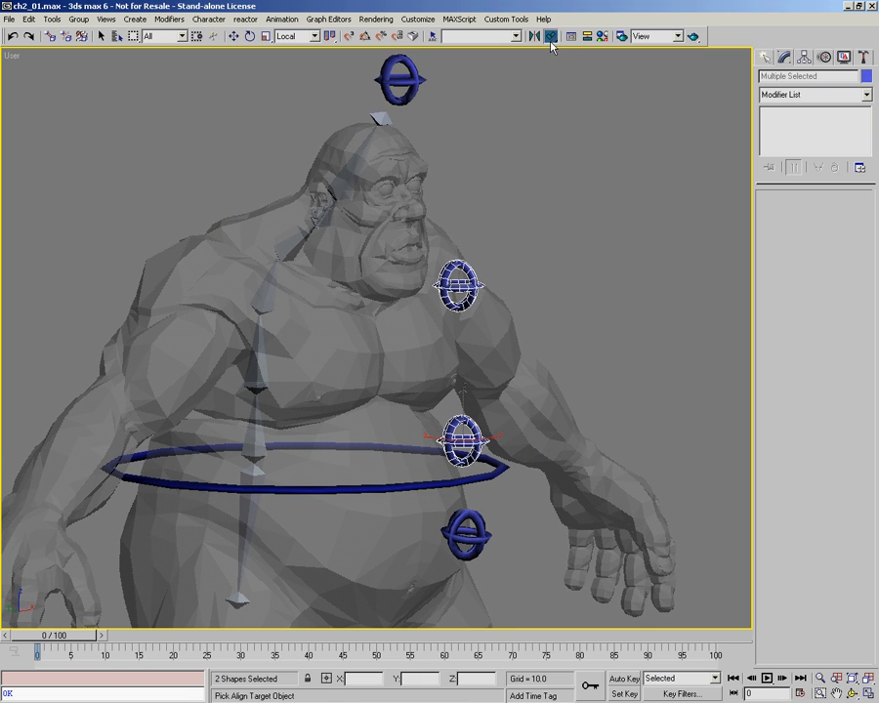
pyautogui.click(256, 448)
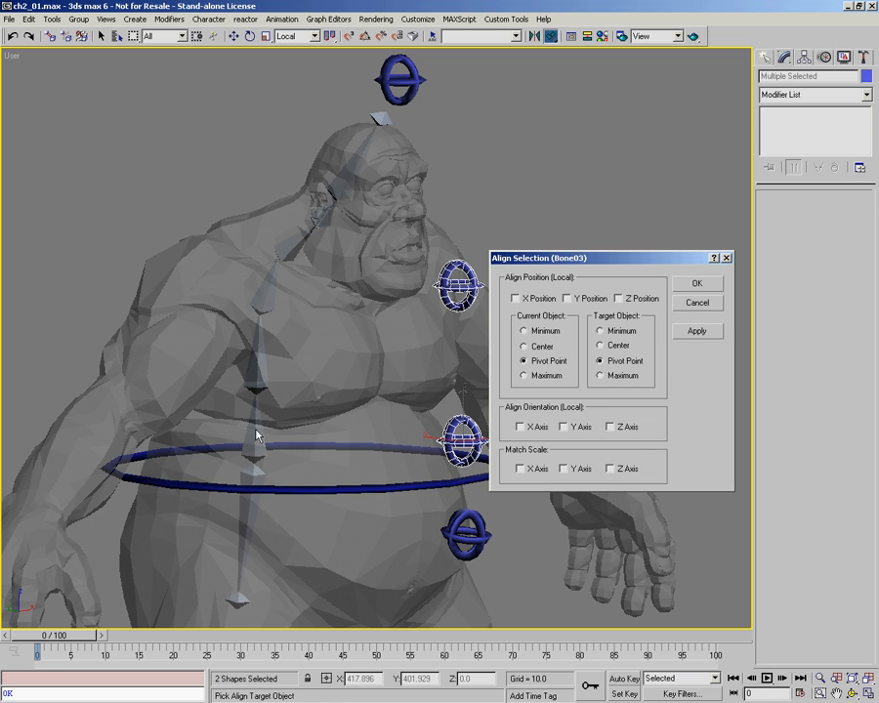
pyautogui.click(535, 427)
pyautogui.click(578, 427)
pyautogui.click(621, 427)
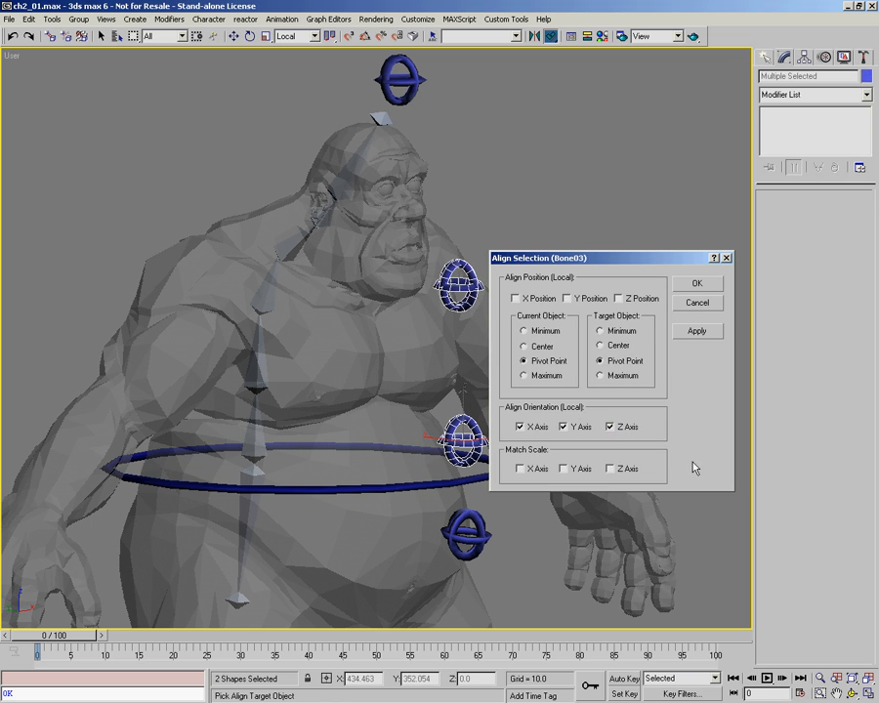
pyautogui.click(697, 284)
# - Align the orientation of the control above the head to the end bone on top of the head on all three axes
pyautogui.moveTo(376, 226); pyautogui.dragTo(435, 320, button='middle')
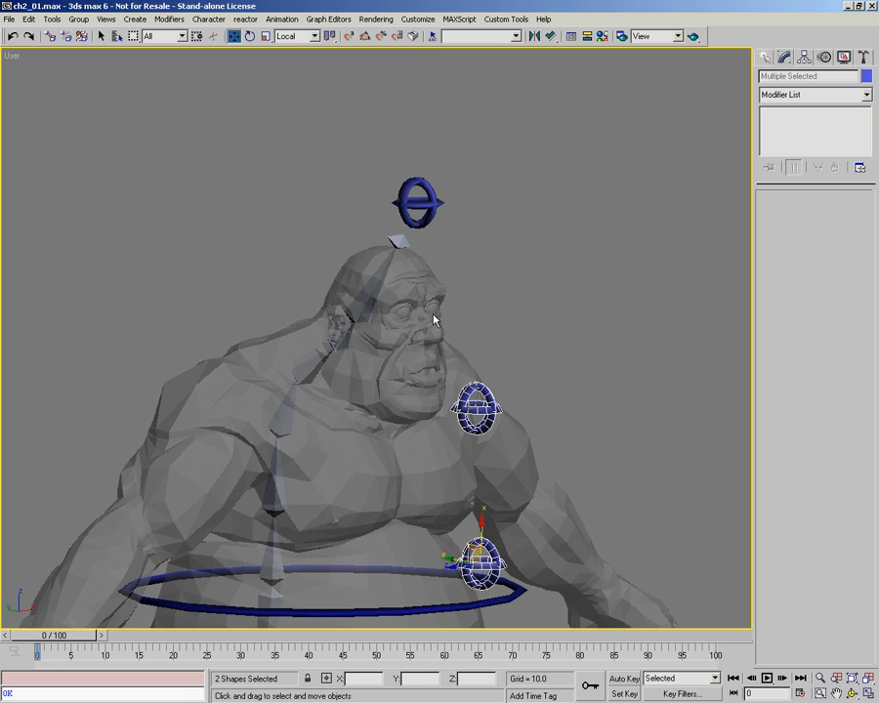
pyautogui.click(438, 209)
pyautogui.scroll(3, 414, 249)
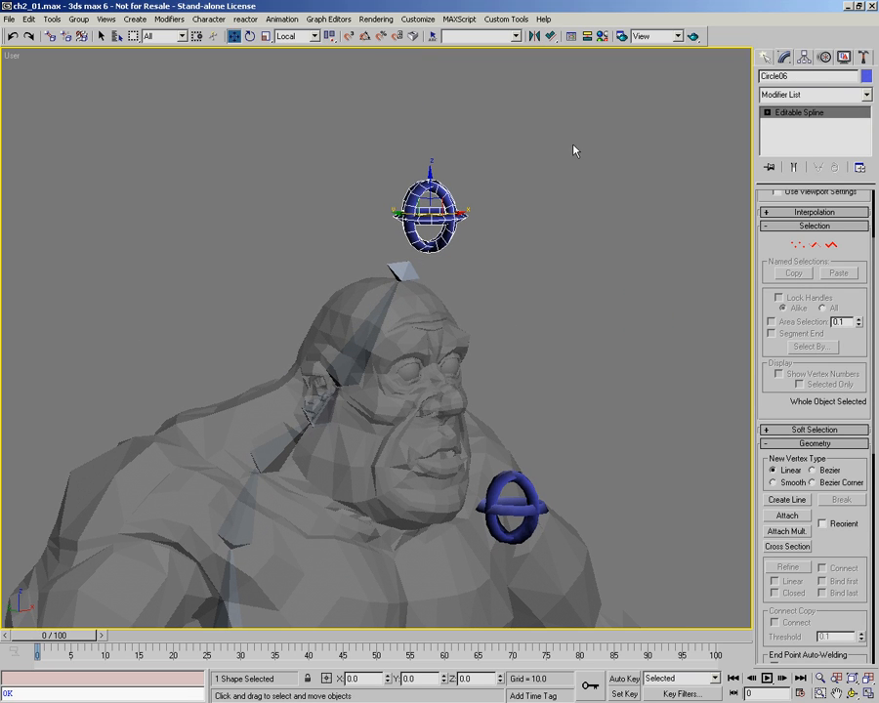
pyautogui.click(551, 35)
pyautogui.click(403, 271)
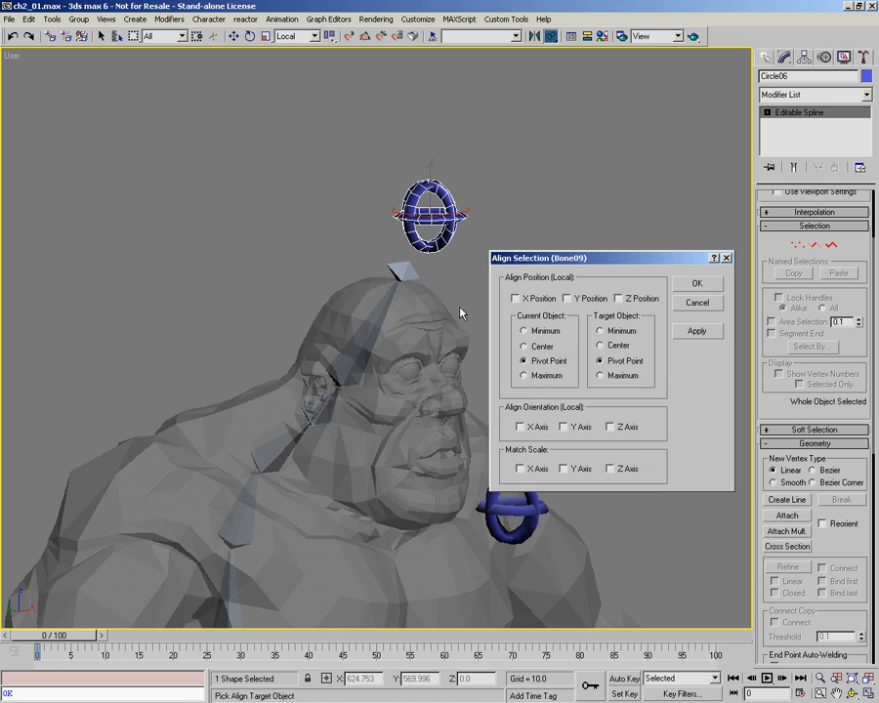
pyautogui.click(528, 427)
pyautogui.click(574, 427)
pyautogui.click(623, 428)
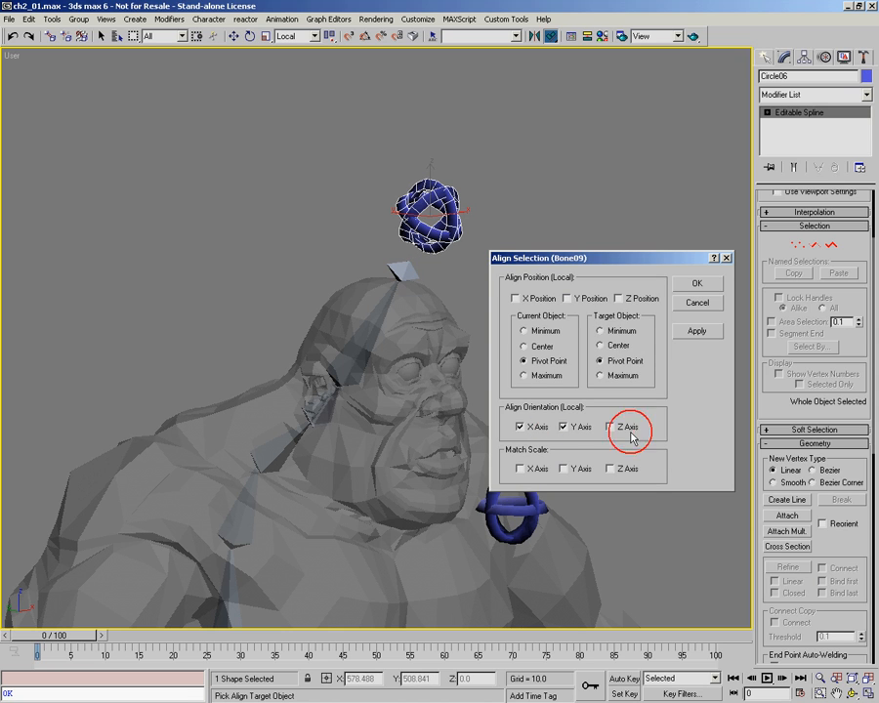
pyautogui.click(697, 284)
# - Inspect the orientation of the spine controls beside the body in the Left view
pyautogui.scroll(-5, 393, 196)
pyautogui.moveTo(395, 201); pyautogui.dragTo(405, 290, button='middle')
pyautogui.press('w')
pyautogui.keyDown('ctrl'); pyautogui.keyDown('alt'); pyautogui.moveTo(330, 281); pyautogui.dragTo(379, 303, button='middle'); pyautogui.keyUp('alt'); pyautogui.keyUp('ctrl')
pyautogui.press('l')
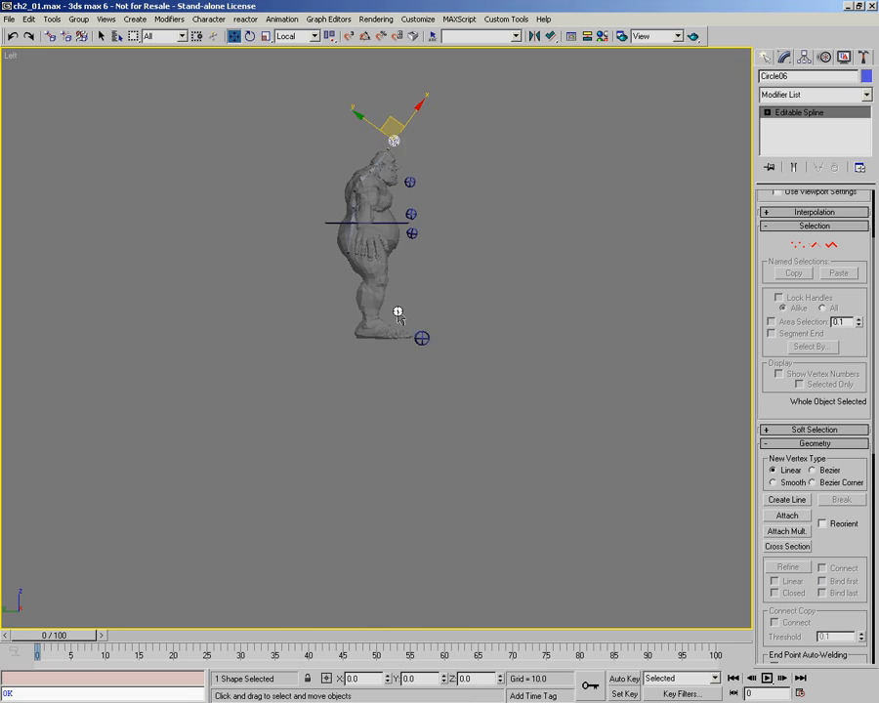
pyautogui.hotkey('ctrl', 'alt', 'z')
pyautogui.moveTo(428, 147); pyautogui.dragTo(381, 192, button='middle')
pyautogui.hotkey('alt', 'z')
pyautogui.moveTo(484, 193); pyautogui.dragTo(484, 185)
pyautogui.press('w')
pyautogui.moveTo(435, 267); pyautogui.dragTo(415, 279, button='middle')
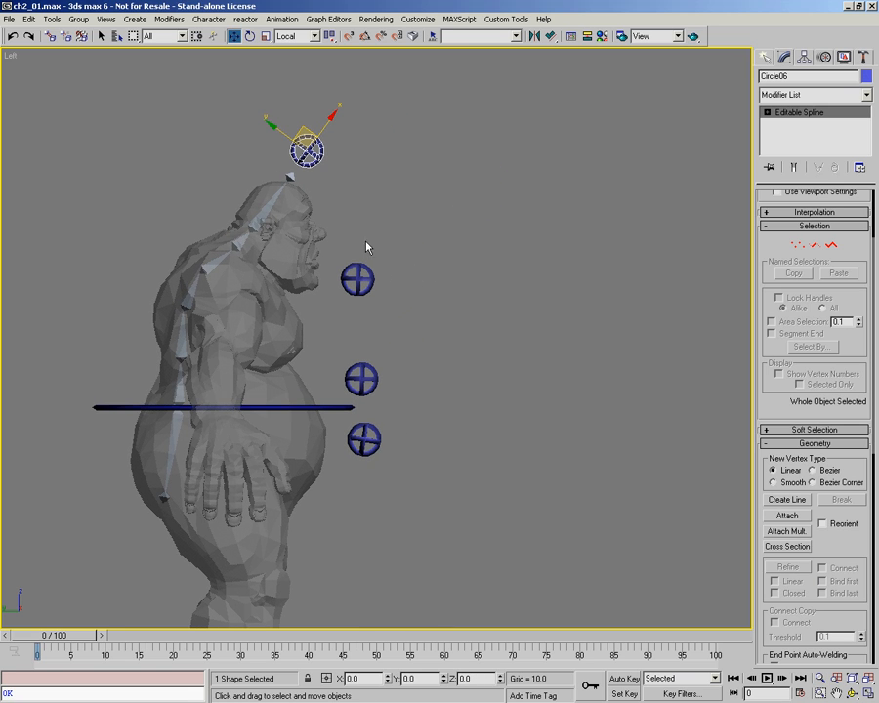
# - Create a sample sphere control in front of the character's face and examine its shape from an angled view
pyautogui.rightClick(488, 342)
pyautogui.click(442, 206)
pyautogui.moveTo(456, 266); pyautogui.dragTo(415, 326)
pyautogui.hotkey('ctrl', 'r')
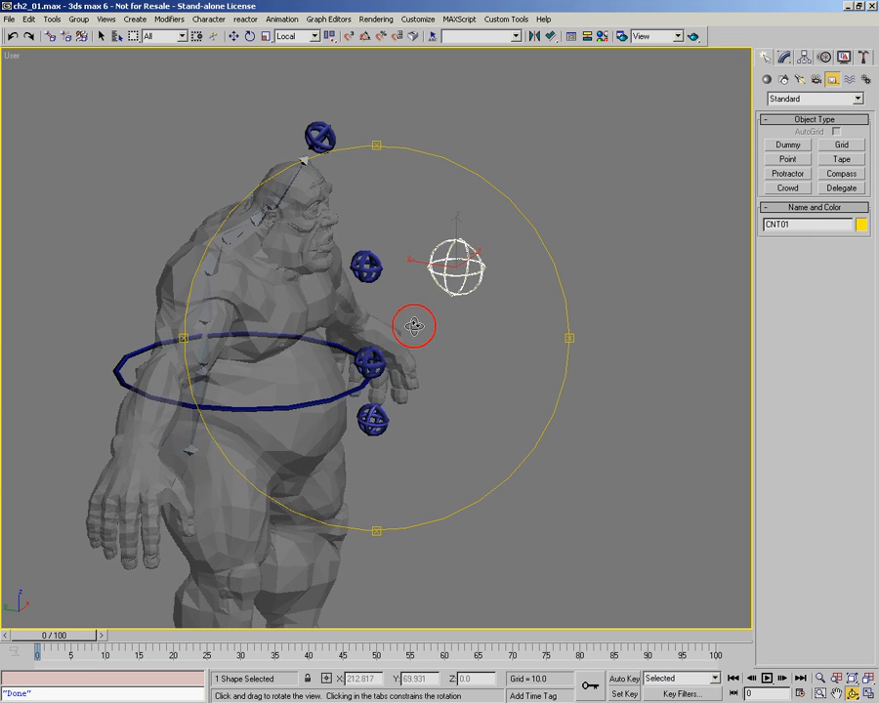
pyautogui.scroll(8, 479, 175)
pyautogui.press('w')
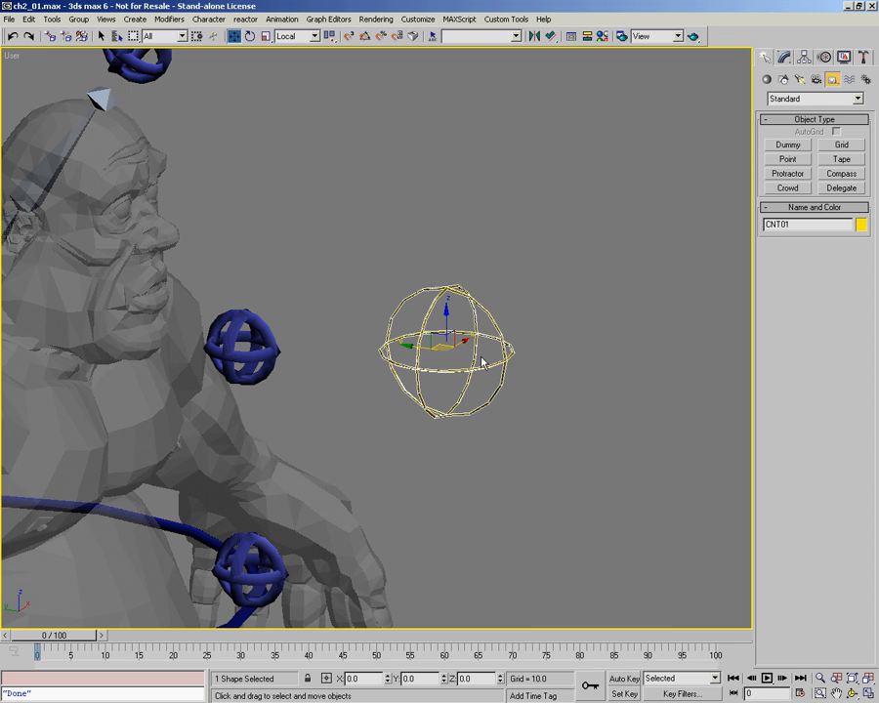
pyautogui.press('l')
pyautogui.scroll(5, 449, 266)
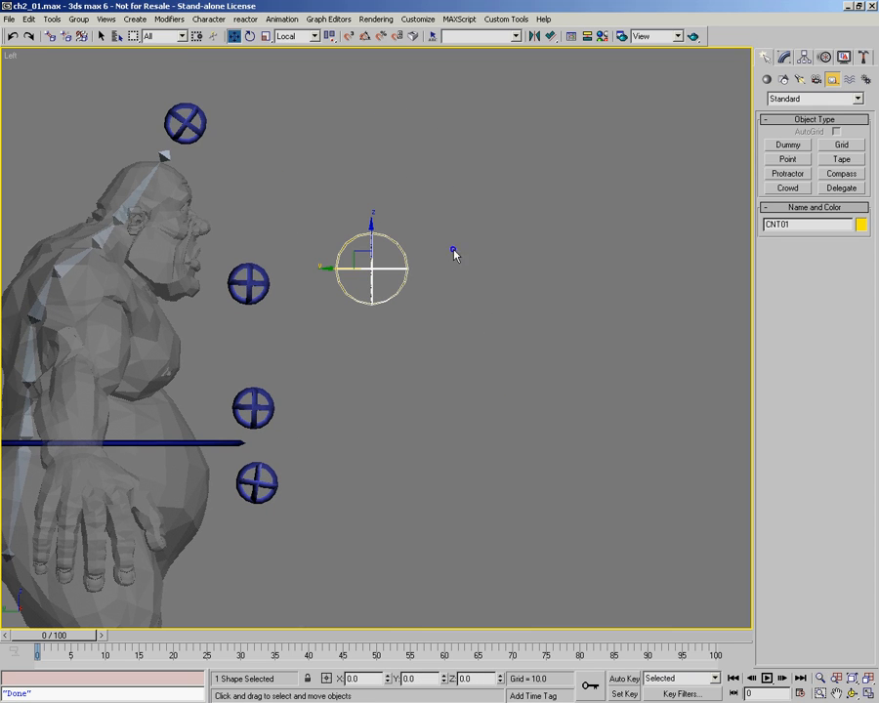
# - Create a sample pin control and a sample double-headed arrow control in front of the character in the Left view
pyautogui.keyDown('ctrl'); pyautogui.rightClick(477, 353); pyautogui.keyUp('ctrl')
pyautogui.click(439, 234)
pyautogui.click(528, 311)
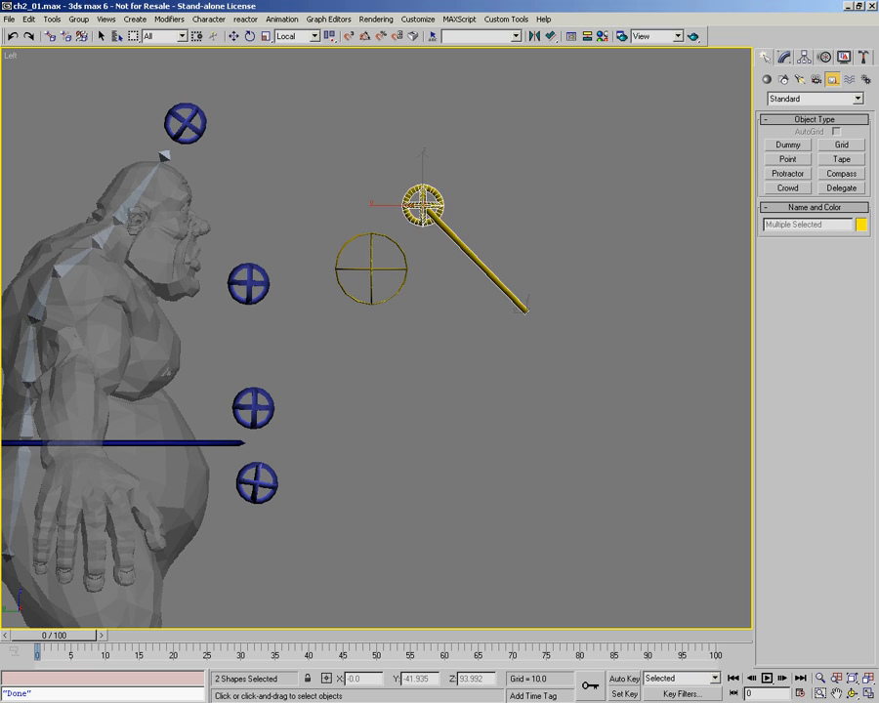
pyautogui.keyDown('ctrl'); pyautogui.rightClick(457, 354); pyautogui.keyUp('ctrl')
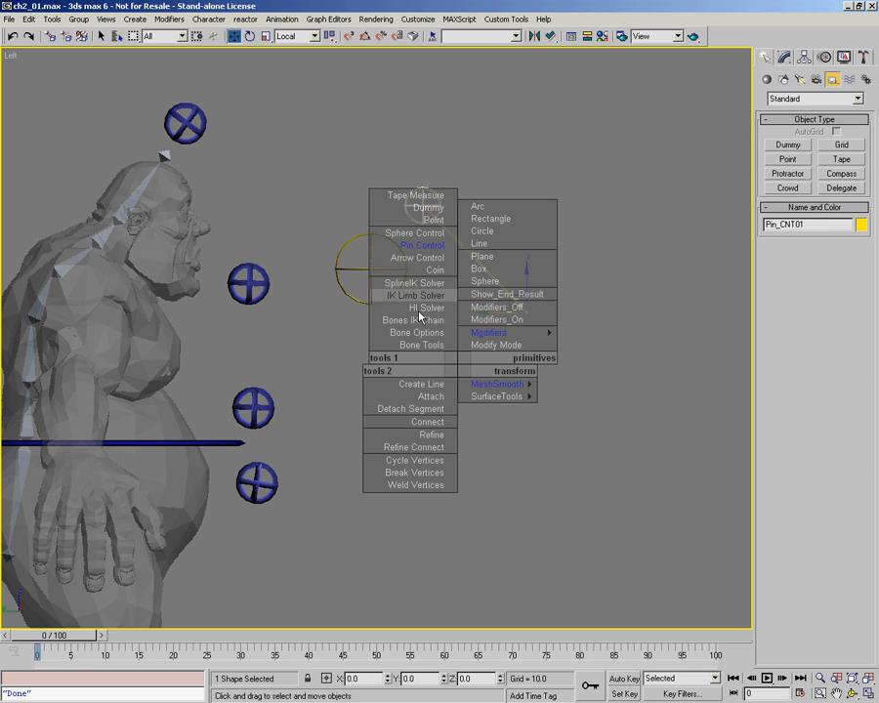
pyautogui.click(432, 261)
pyautogui.click(440, 325)
# - Create a sample coin control named Ogre just below the sphere control
pyautogui.keyDown('ctrl'); pyautogui.rightClick(517, 377); pyautogui.keyUp('ctrl')
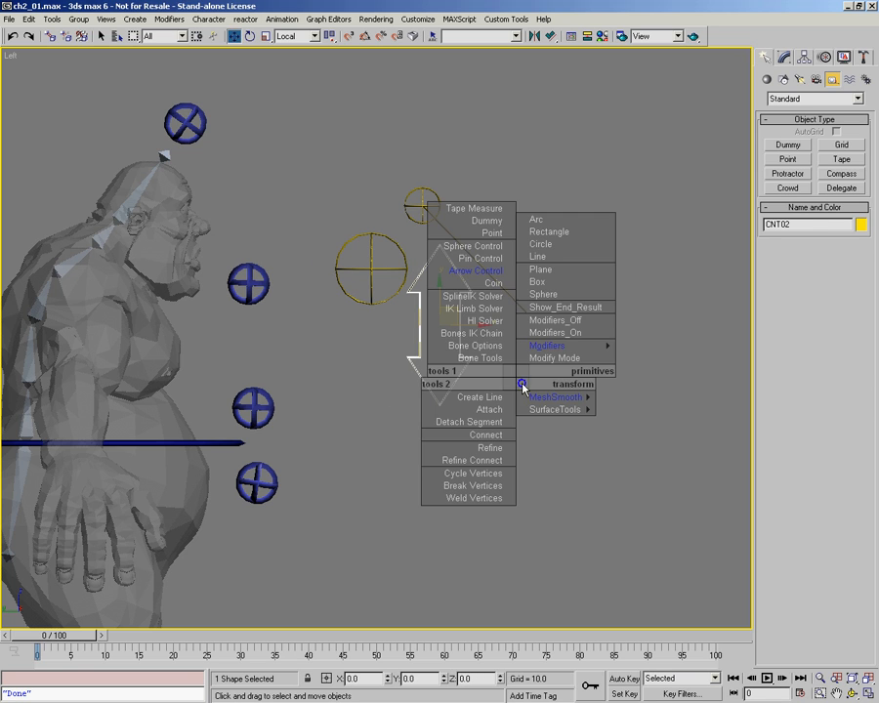
pyautogui.click(489, 284)
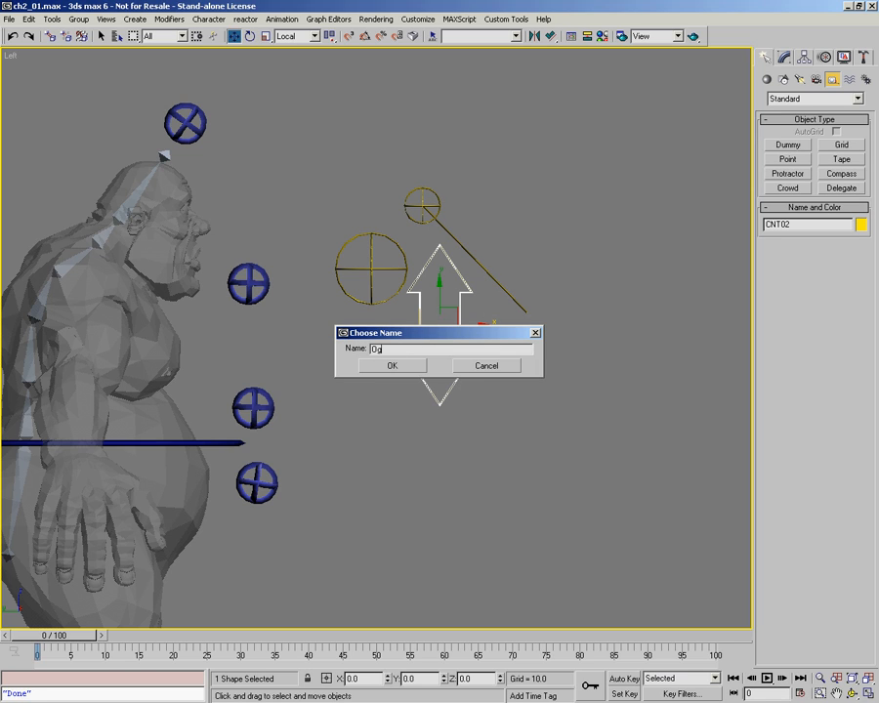
pyautogui.click(389, 366)
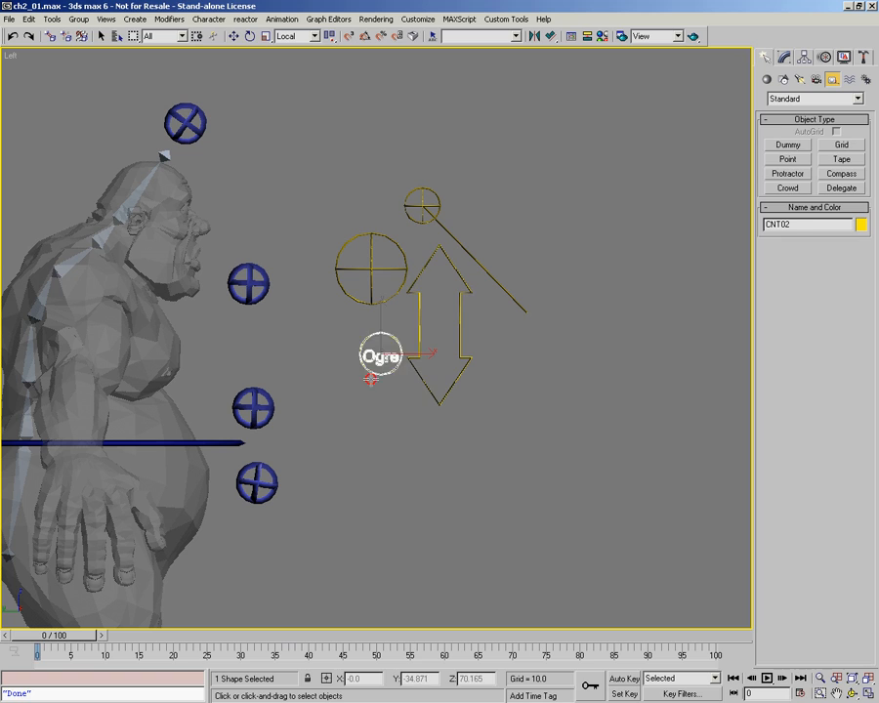
pyautogui.rightClick(388, 417)
pyautogui.click(396, 425)
pyautogui.click(355, 350)
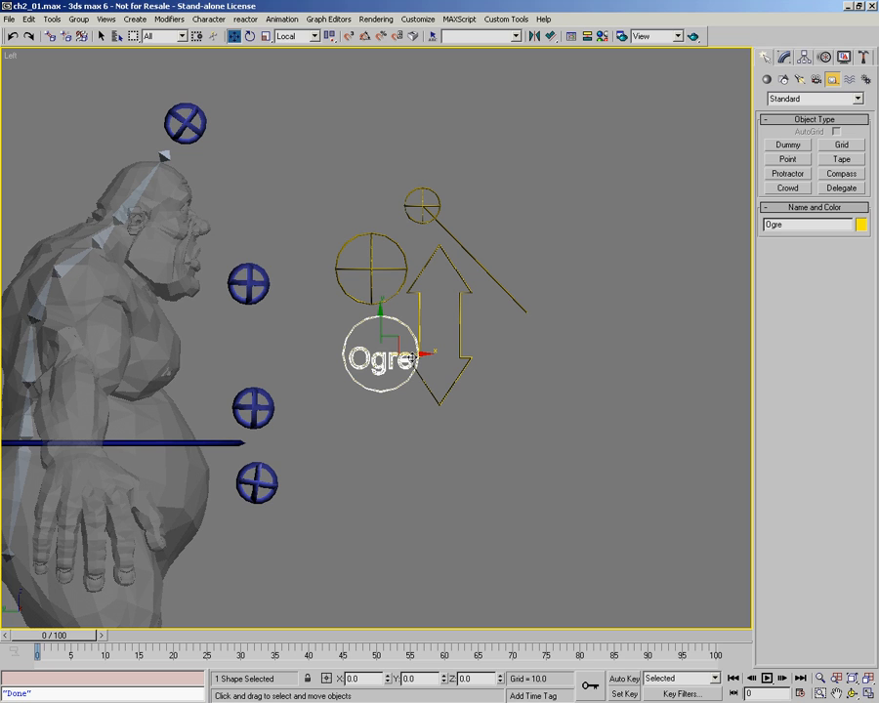
# - Delete the four sample controls in front of the character: sphere, pin, arrow and coin
pyautogui.moveTo(523, 178); pyautogui.dragTo(346, 408)
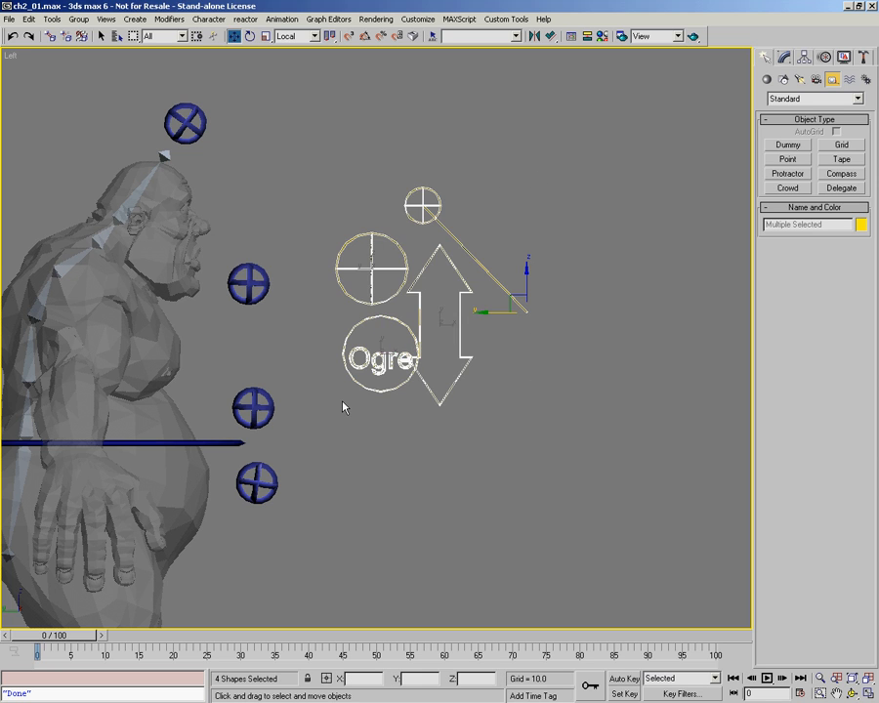
pyautogui.press('Delete')
pyautogui.moveTo(348, 367); pyautogui.dragTo(533, 264, button='middle')
pyautogui.scroll(-5, 451, 275)
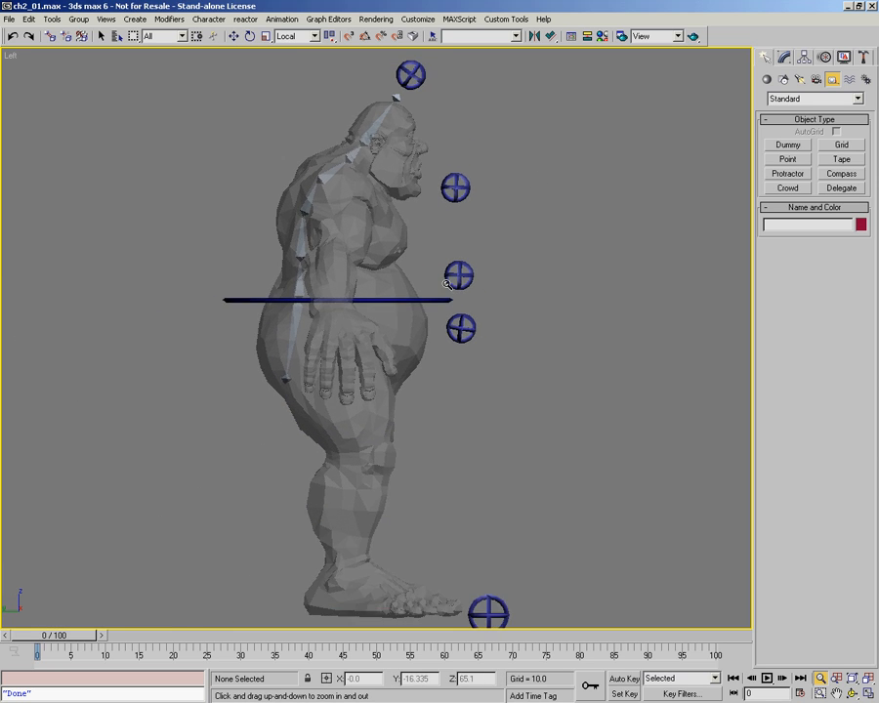
pyautogui.moveTo(450, 291); pyautogui.dragTo(430, 296, button='middle')
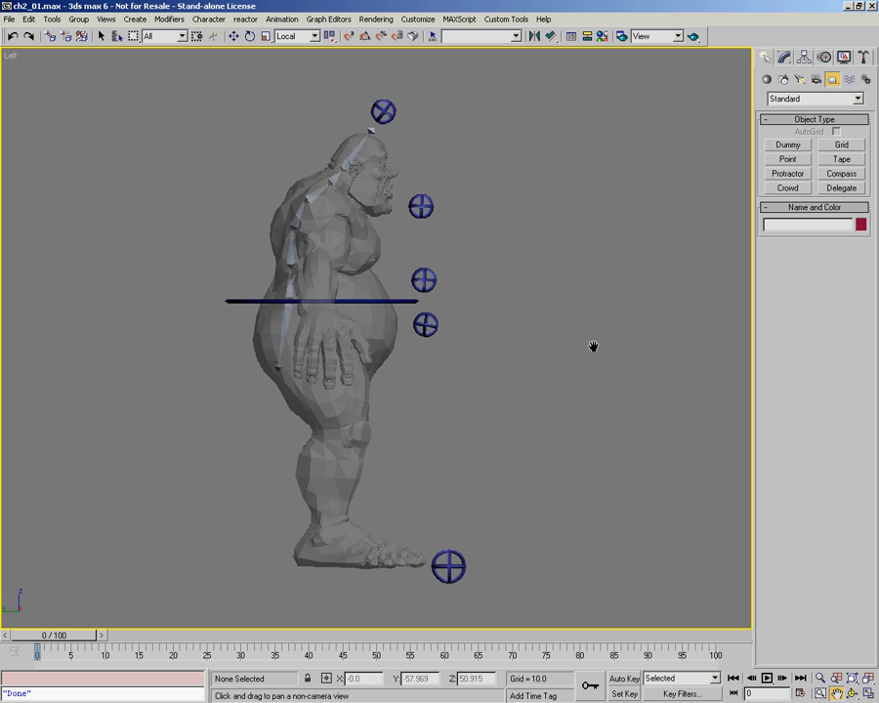
pyautogui.moveTo(443, 343); pyautogui.dragTo(436, 367, button='middle')
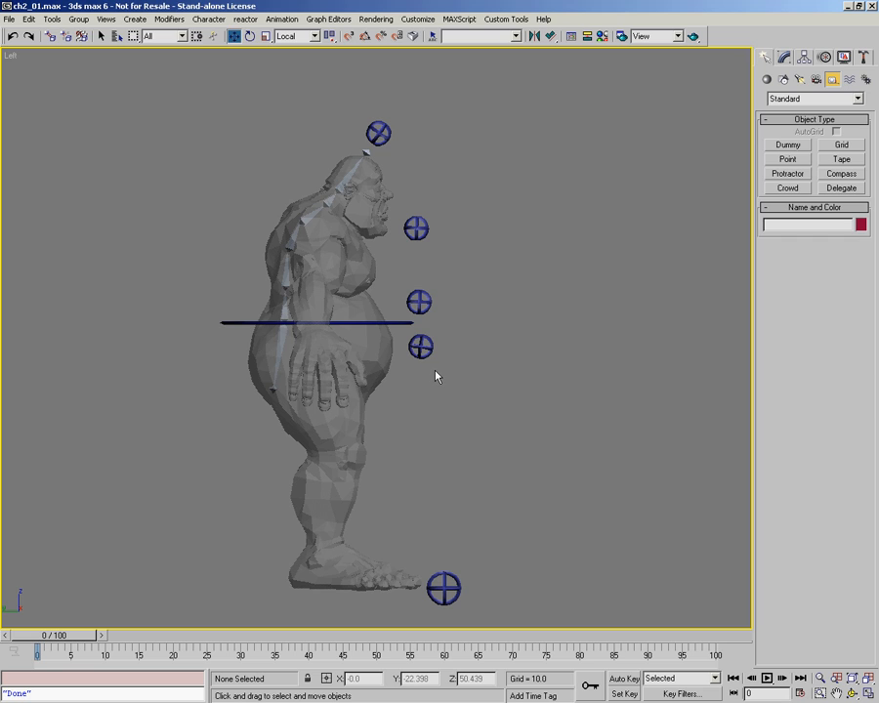
# - Link the neck bone to the small end bone of the spine chain at the neck's base
pyautogui.moveTo(451, 217); pyautogui.dragTo(408, 247)
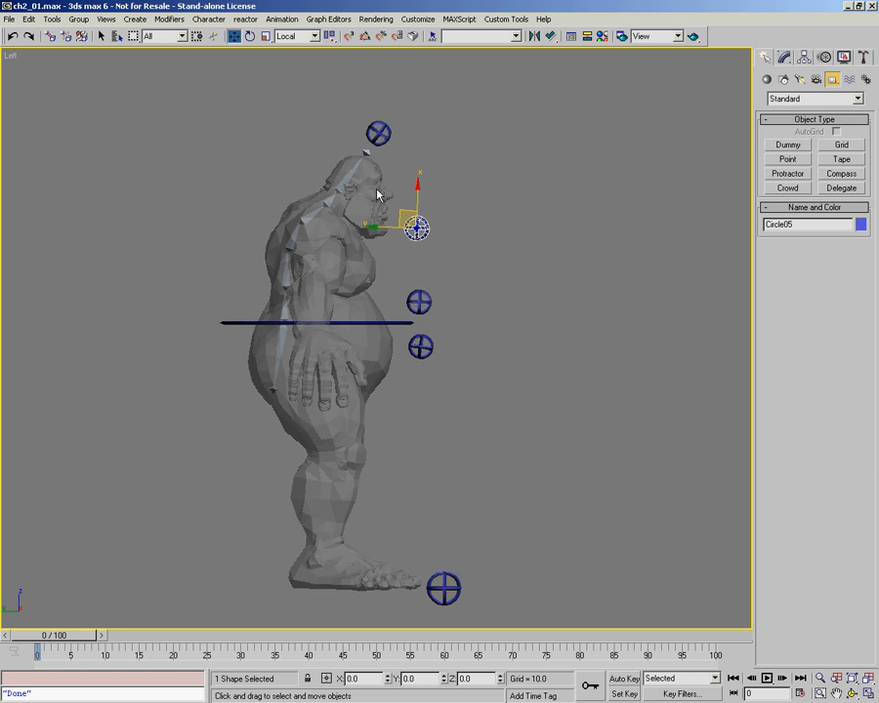
pyautogui.hotkey('alt', 'z')
pyautogui.moveTo(348, 127); pyautogui.dragTo(354, 100)
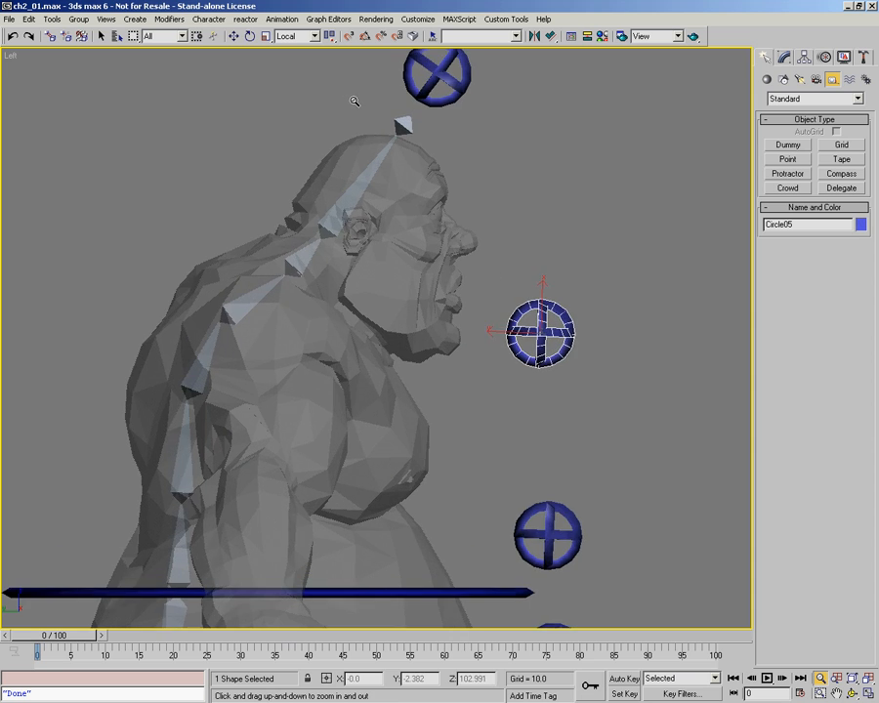
pyautogui.press('w')
pyautogui.press('F3')
pyautogui.hotkey('alt', 'z')
pyautogui.moveTo(310, 213); pyautogui.dragTo(320, 175)
pyautogui.moveTo(332, 239); pyautogui.dragTo(407, 212, button='middle')
pyautogui.moveTo(377, 227); pyautogui.dragTo(379, 228)
pyautogui.rightClick(379, 228)
pyautogui.click(373, 248)
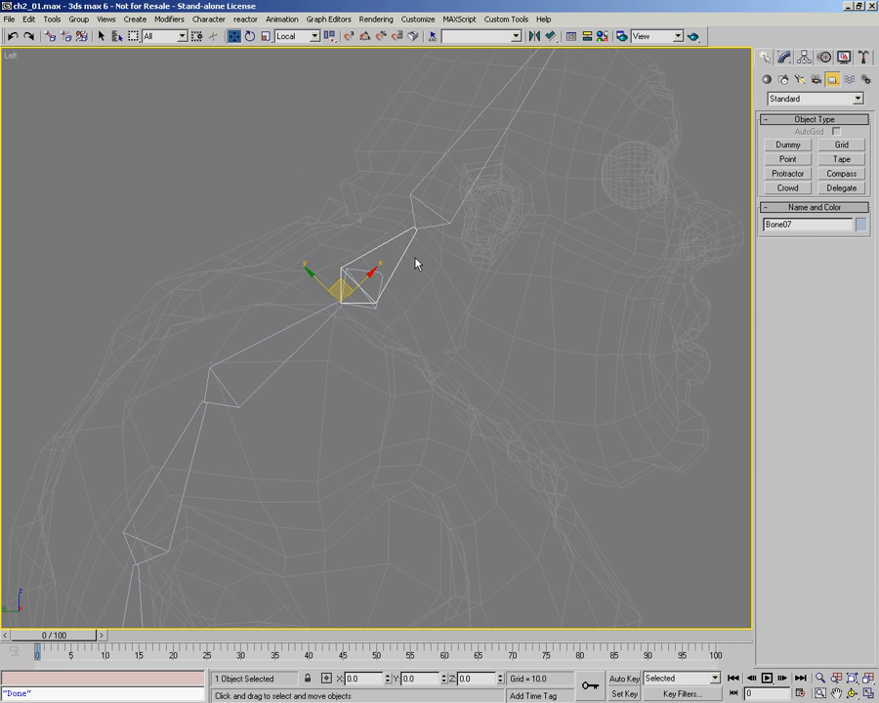
pyautogui.moveTo(416, 264); pyautogui.dragTo(367, 283, button='middle')
pyautogui.click(50, 36)
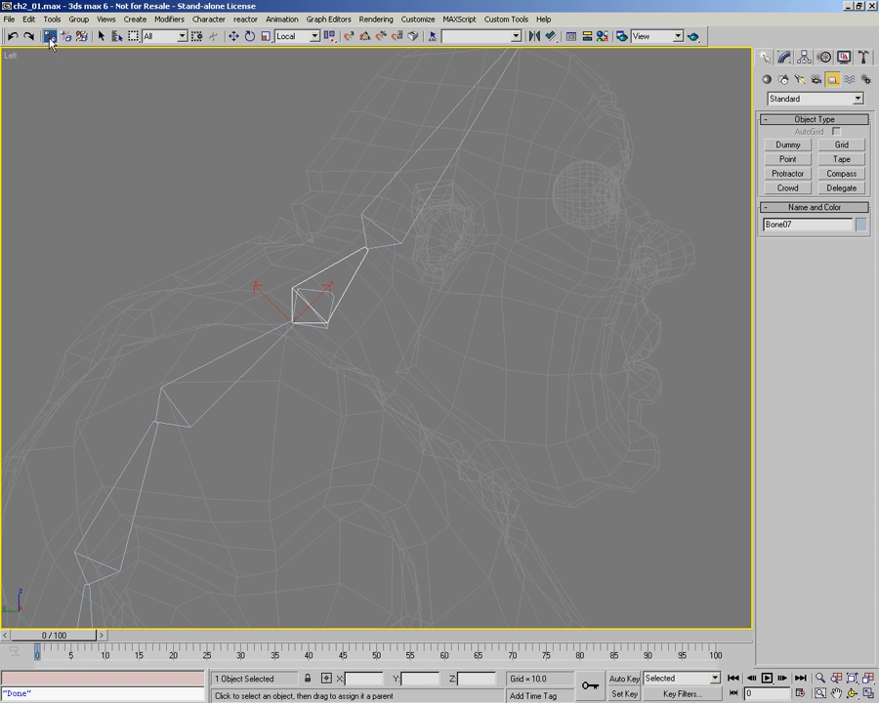
pyautogui.moveTo(269, 230); pyautogui.dragTo(317, 157, button='middle')
pyautogui.scroll(-2, 318, 157)
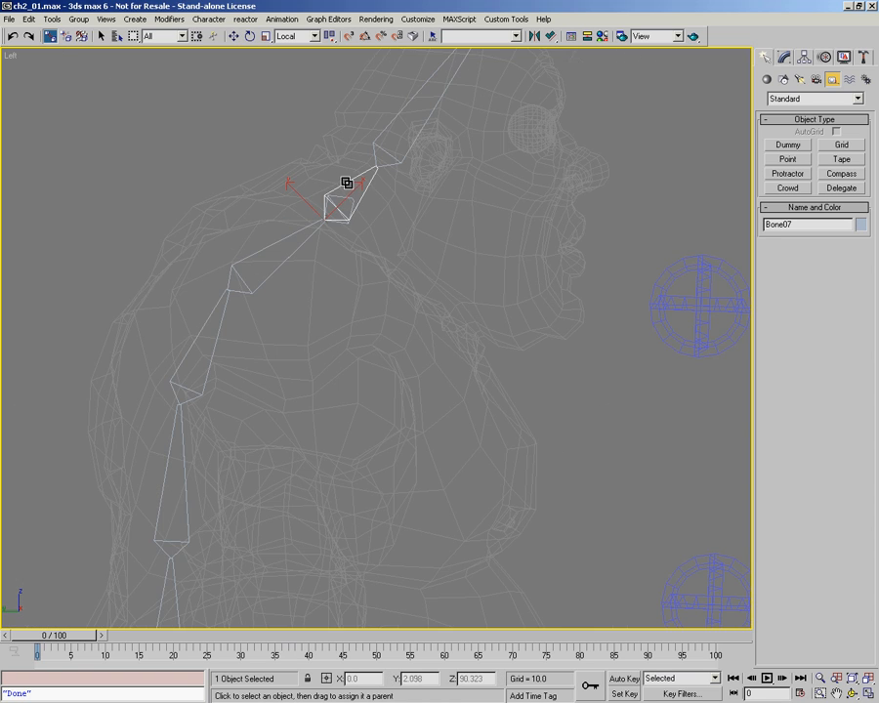
pyautogui.moveTo(345, 194)
pyautogui.mouseDown()
pyautogui.moveTo(360, 200)
pyautogui.moveTo(352, 202)
pyautogui.mouseUp()
# - Link the lowest upward spine bone and the pelvis bone to the large horizontal waist circle control
pyautogui.moveTo(316, 249); pyautogui.dragTo(334, 225, button='middle')
pyautogui.scroll(-3, 333, 225)
pyautogui.moveTo(359, 331); pyautogui.dragTo(370, 242, button='middle')
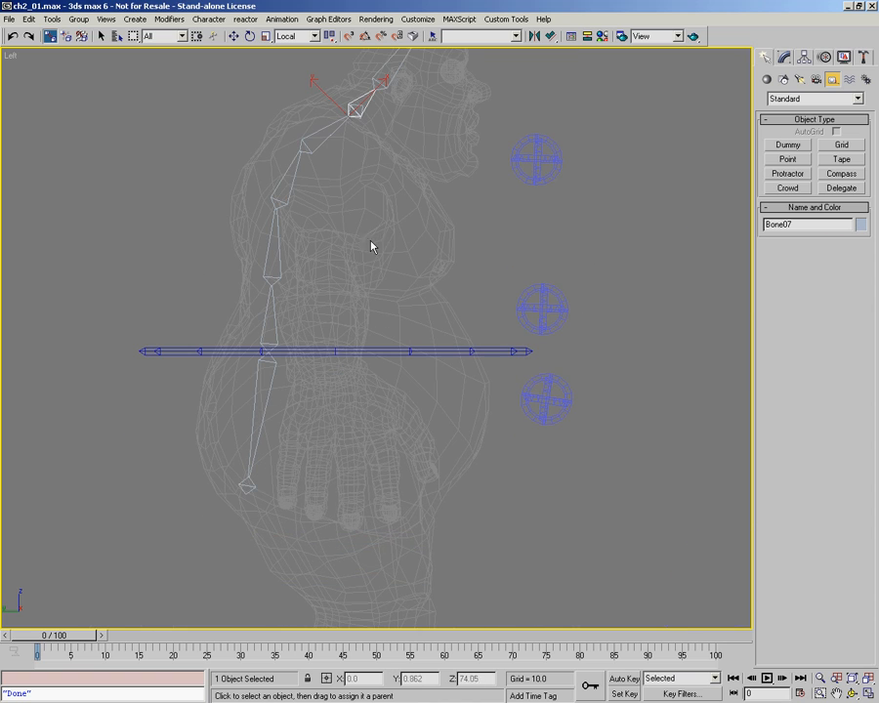
pyautogui.click(271, 321)
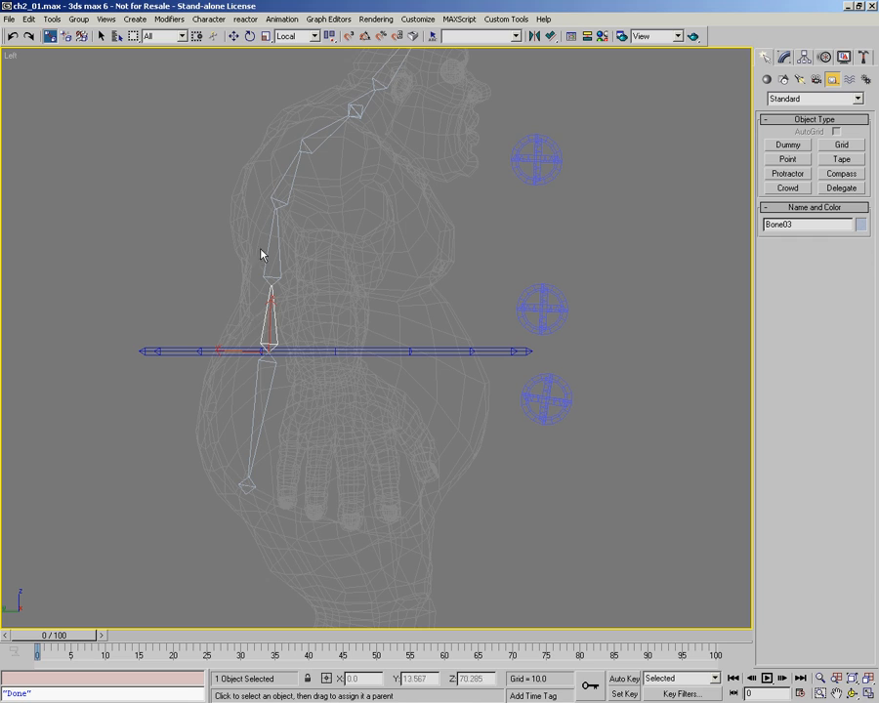
pyautogui.keyDown('ctrl'); pyautogui.click(273, 383); pyautogui.keyUp('ctrl')
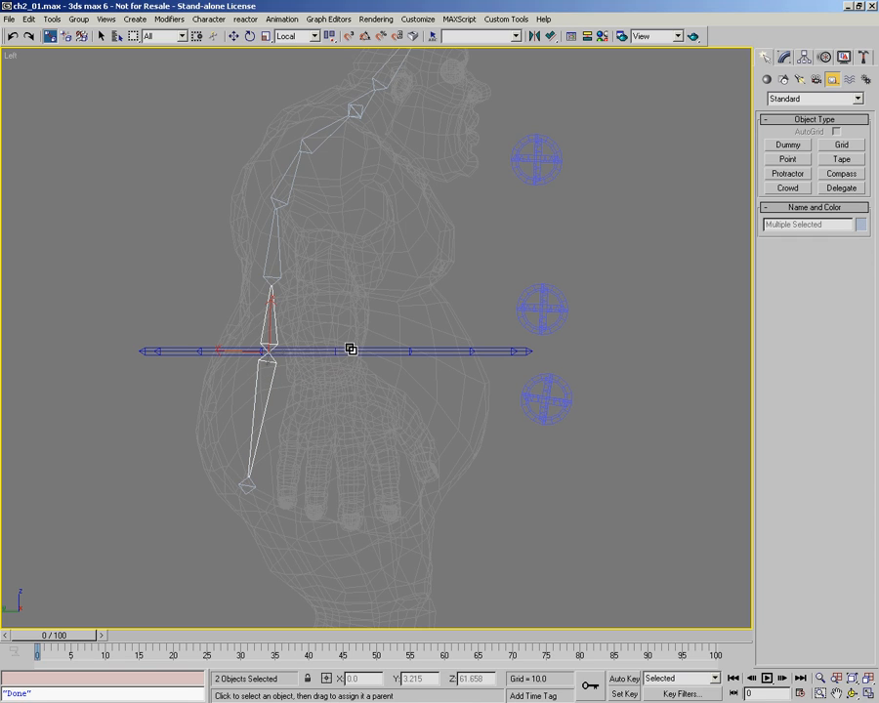
pyautogui.moveTo(439, 313); pyautogui.dragTo(338, 386, button='middle')
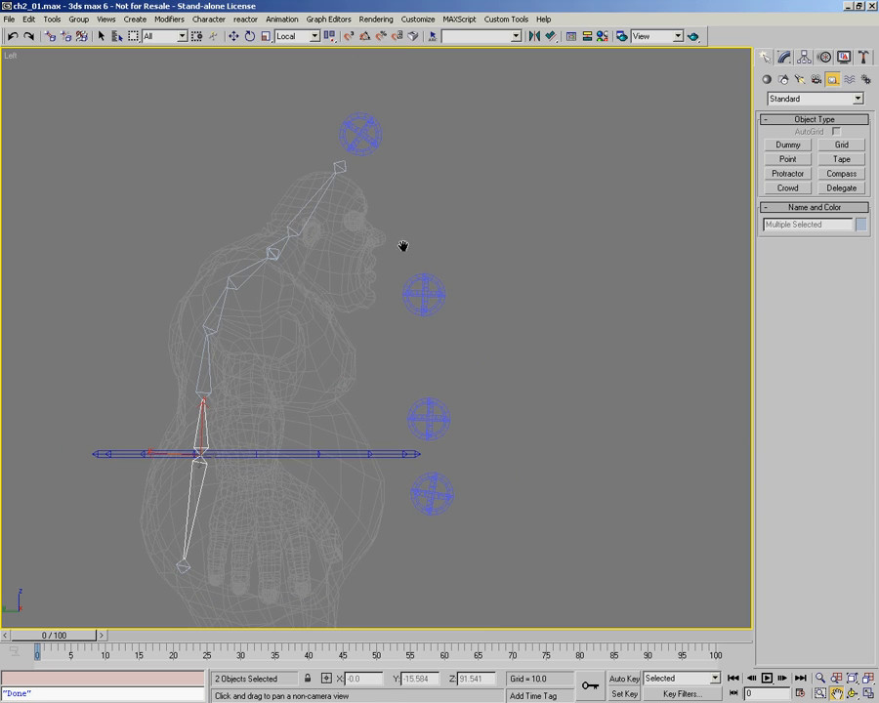
# - Link the head, chest and two lower torso circle controls to the large waist circle, check their parent, and return to Move mode
pyautogui.click(363, 155)
pyautogui.keyDown('ctrl'); pyautogui.moveTo(459, 266); pyautogui.dragTo(407, 428); pyautogui.keyUp('ctrl')
pyautogui.keyDown('ctrl'); pyautogui.click(424, 505); pyautogui.keyUp('ctrl')
pyautogui.moveTo(434, 491); pyautogui.dragTo(348, 453)
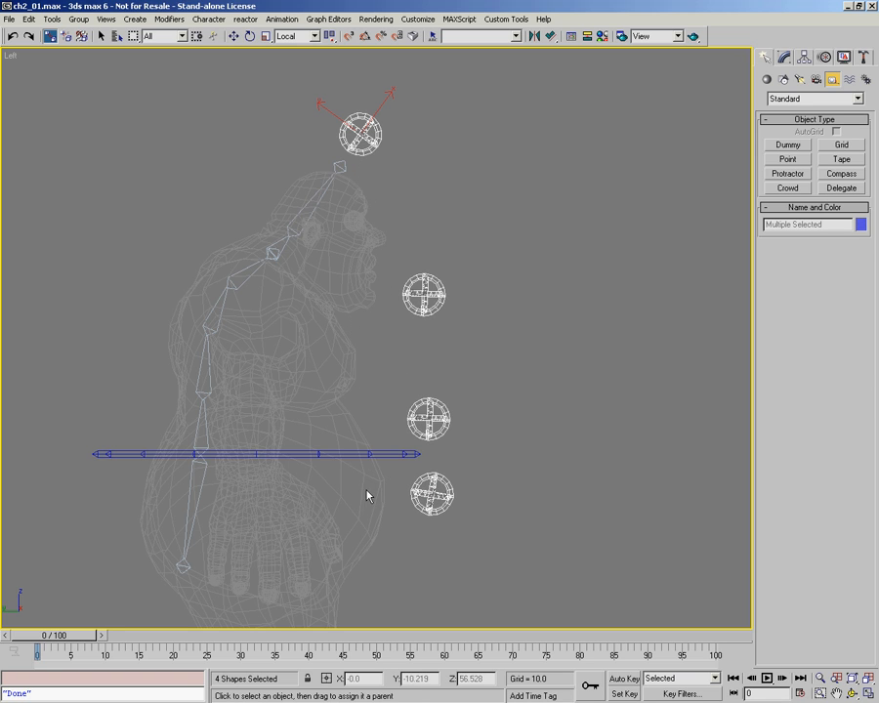
pyautogui.press('pageup')
pyautogui.moveTo(371, 399); pyautogui.dragTo(383, 359, button='middle')
pyautogui.rightClick(360, 335)
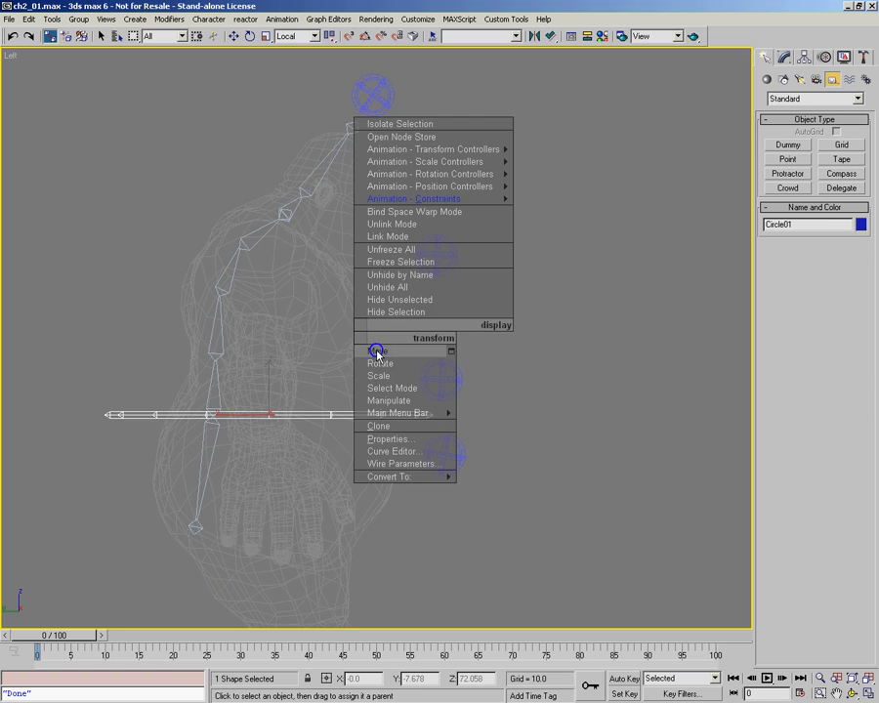
pyautogui.click(375, 352)
# - Restore the shaded display and examine the local axes of the chest, two lower torso and head controls in turn
pyautogui.press('F3')
pyautogui.scroll(-1, 371, 330)
pyautogui.moveTo(278, 384)
pyautogui.mouseDown()
pyautogui.moveTo(323, 359)
pyautogui.moveTo(415, 364)
pyautogui.moveTo(235, 401)
pyautogui.moveTo(371, 333)
pyautogui.moveTo(253, 416)
pyautogui.moveTo(319, 326)
pyautogui.moveTo(271, 428)
pyautogui.moveTo(325, 330)
pyautogui.moveTo(237, 361)
pyautogui.mouseUp()
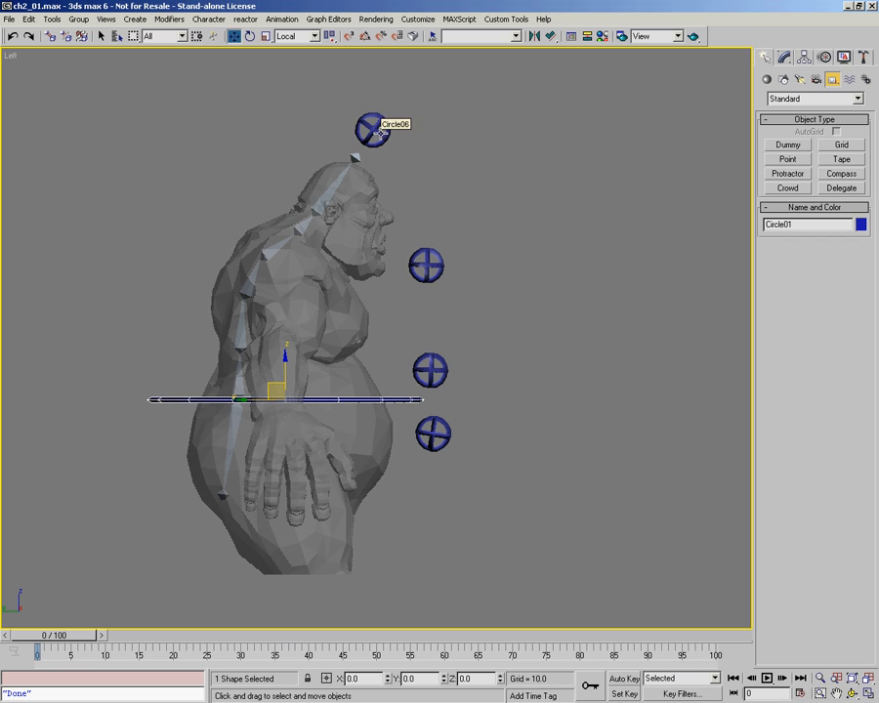
pyautogui.click(422, 264)
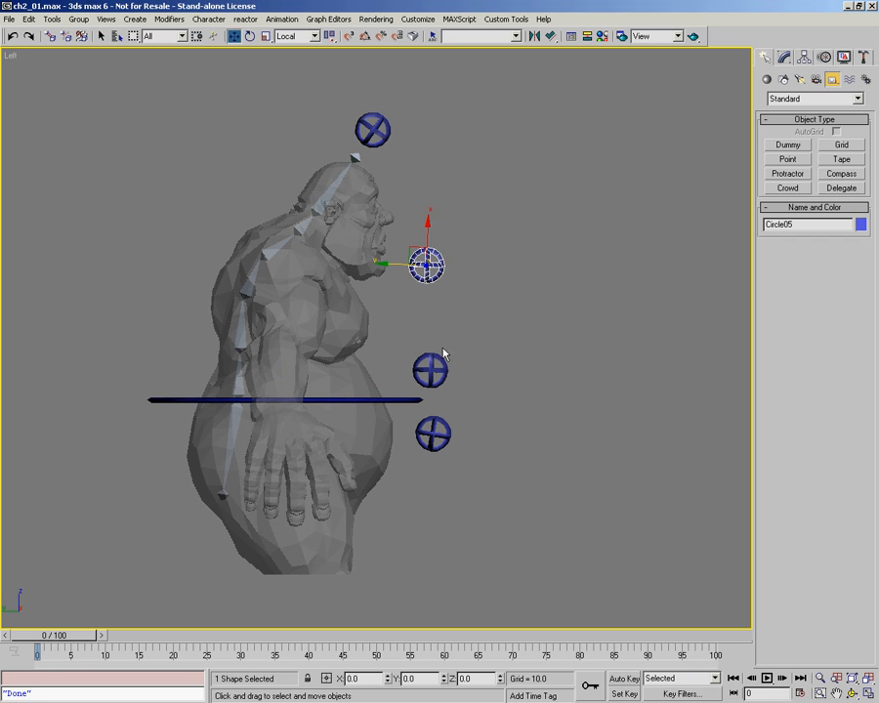
pyautogui.click(431, 354)
pyautogui.click(427, 368)
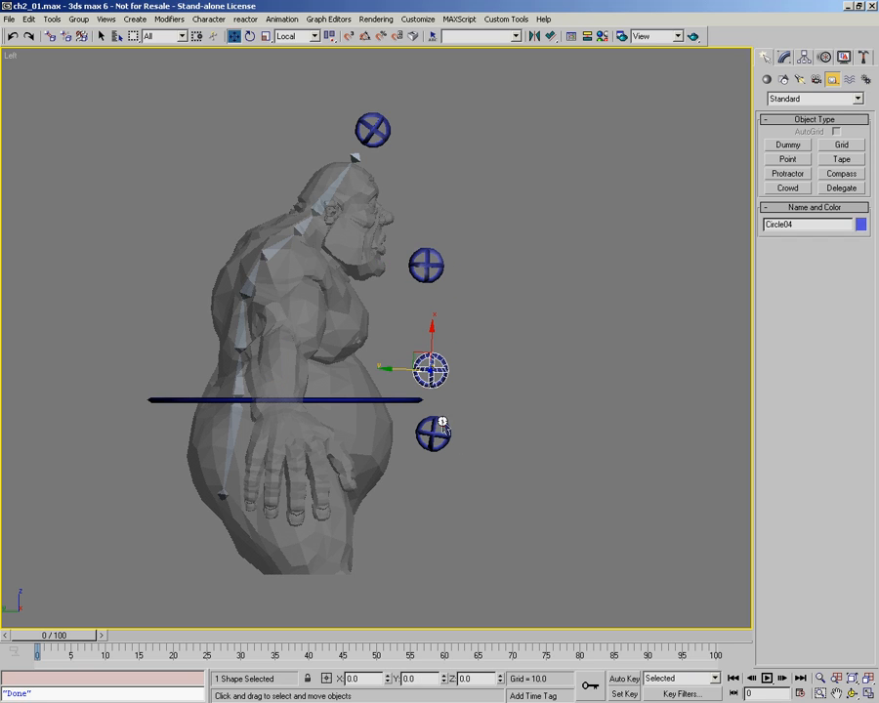
pyautogui.click(446, 430)
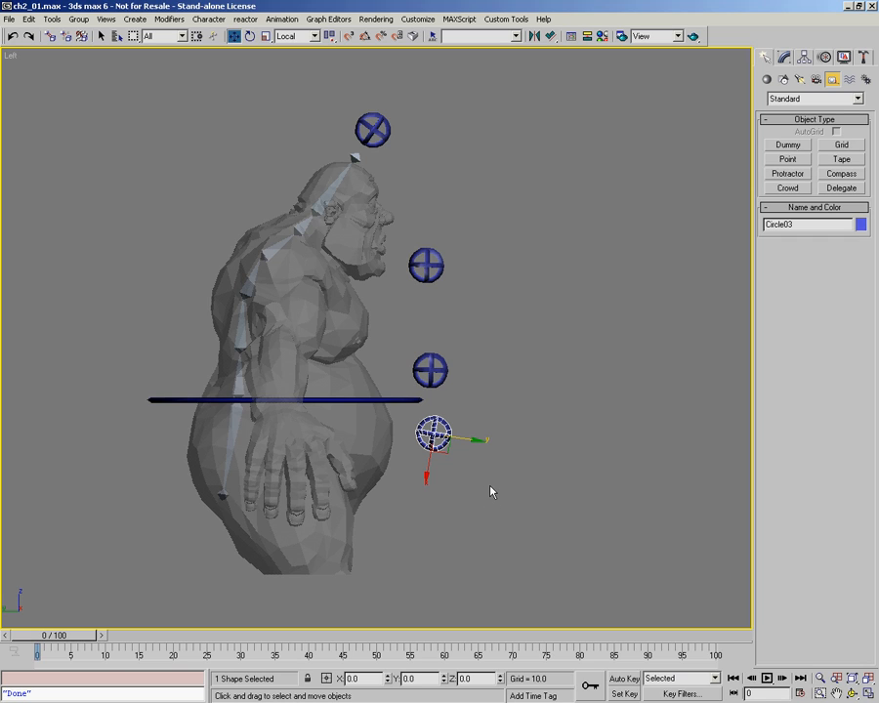
pyautogui.moveTo(465, 340); pyautogui.dragTo(448, 325, button='middle')
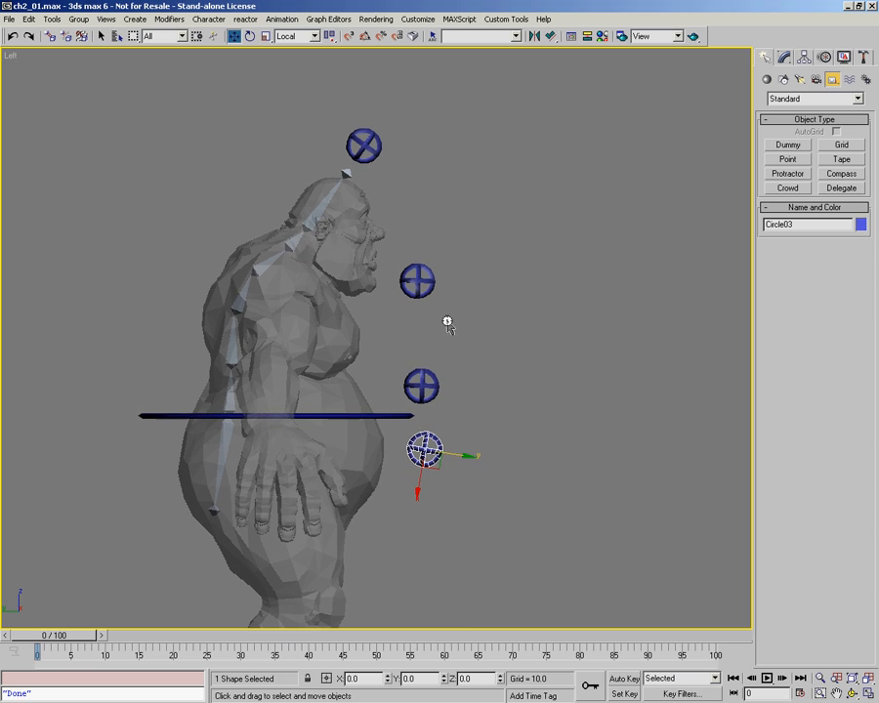
pyautogui.click(375, 154)
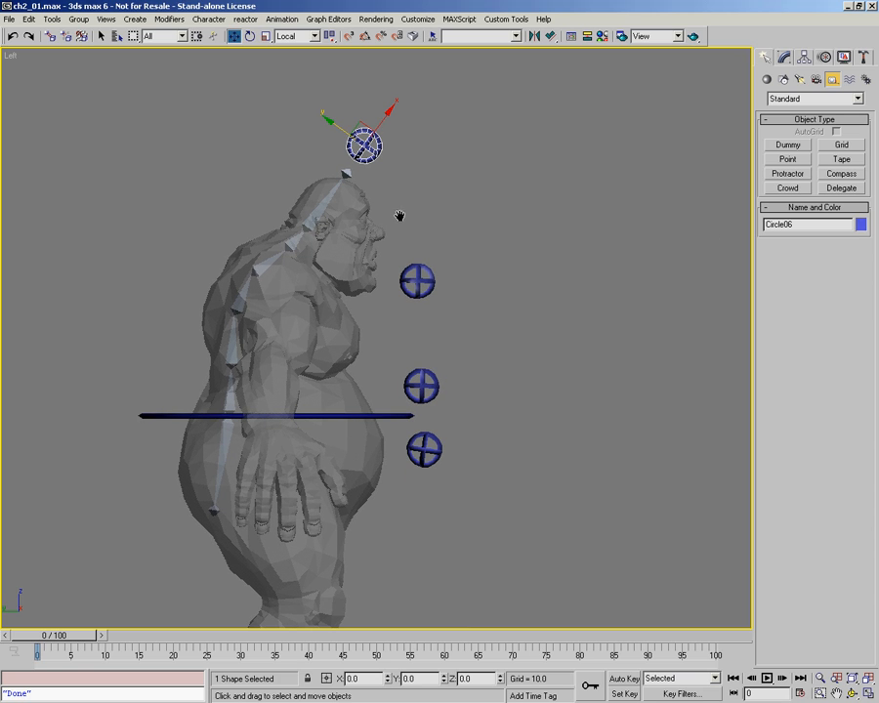
pyautogui.moveTo(399, 215); pyautogui.dragTo(416, 214, button='middle')
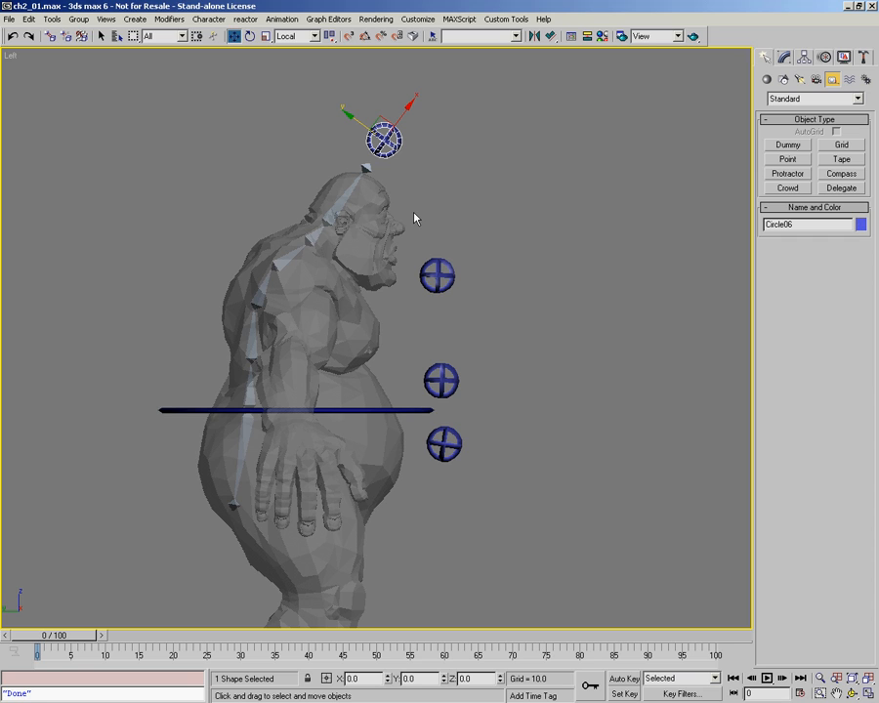
# - Create a sample sphere primitive in front of the character in the Left view
pyautogui.click(826, 58)
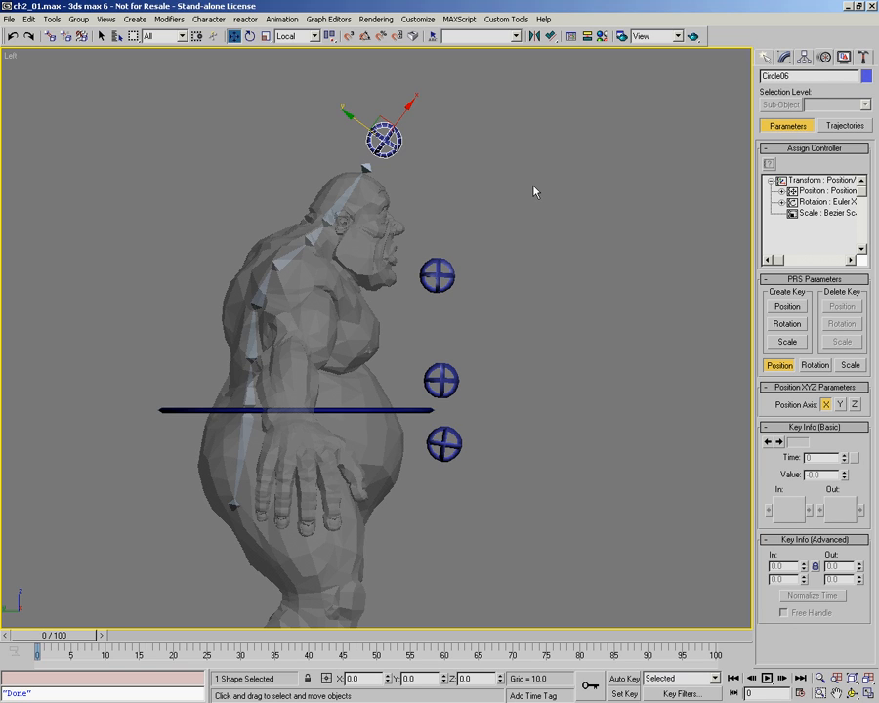
pyautogui.moveTo(534, 192); pyautogui.dragTo(439, 194, button='middle')
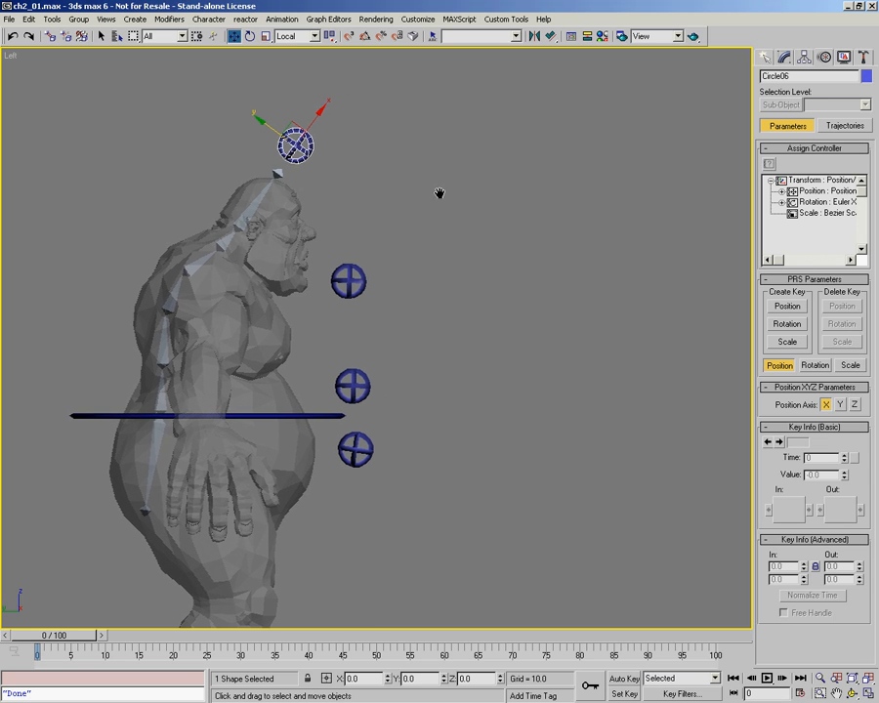
pyautogui.click(766, 56)
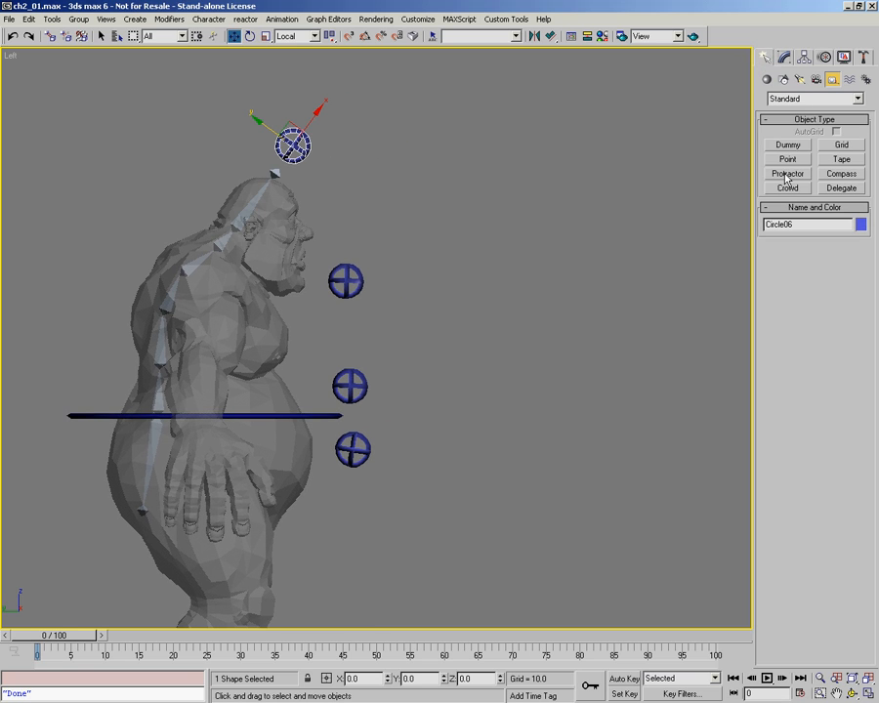
pyautogui.click(767, 80)
pyautogui.click(788, 159)
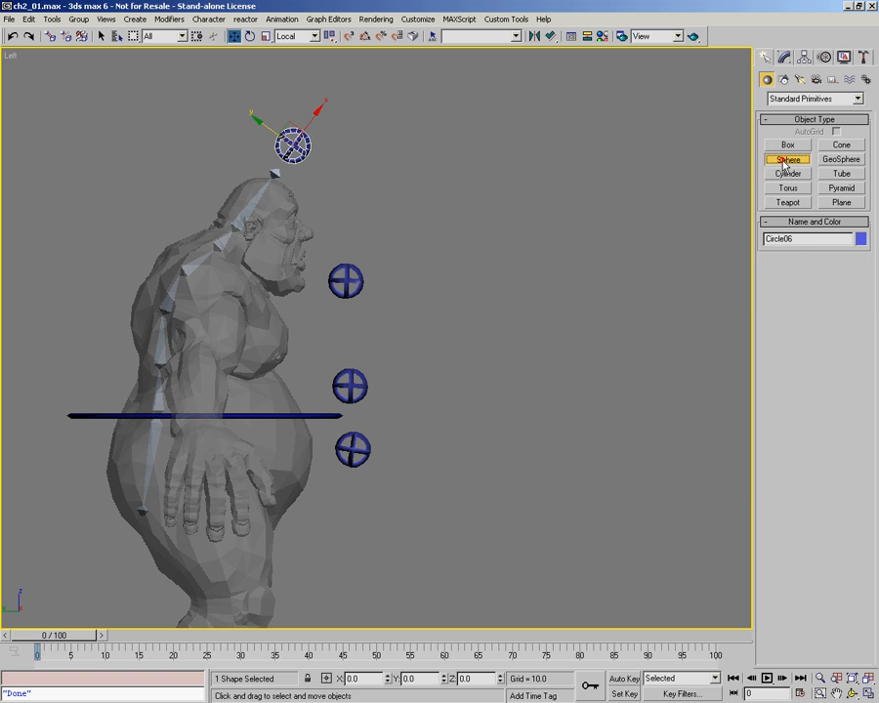
pyautogui.moveTo(519, 248); pyautogui.dragTo(519, 275)
pyautogui.press('w')
pyautogui.moveTo(539, 256); pyautogui.dragTo(528, 232, button='middle')
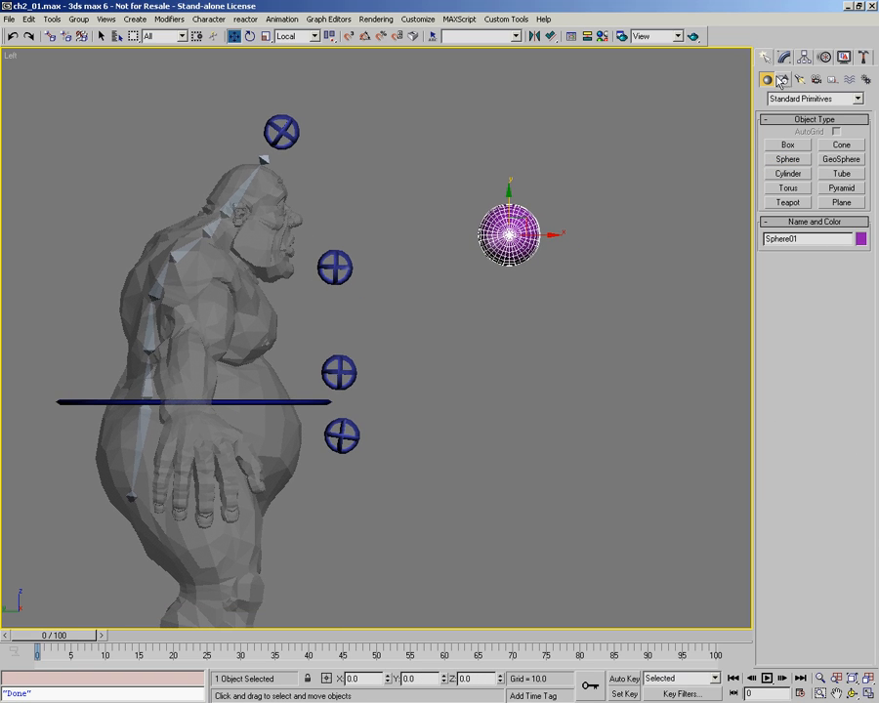
# - Examine the sphere's X, Y and Z position values in its motion parameters
pyautogui.click(826, 58)
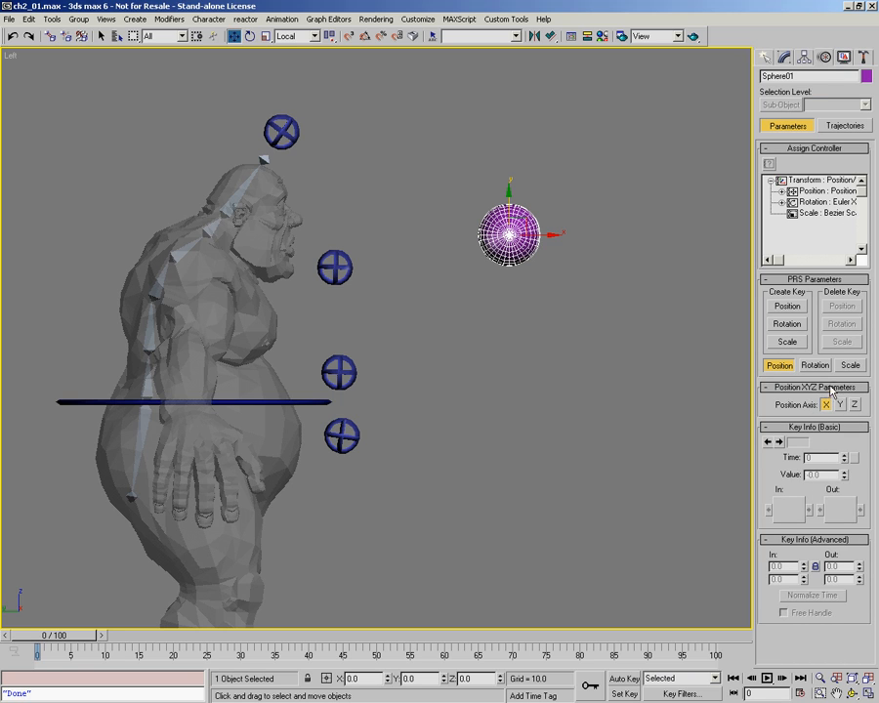
pyautogui.hotkey('ctrl', 'r')
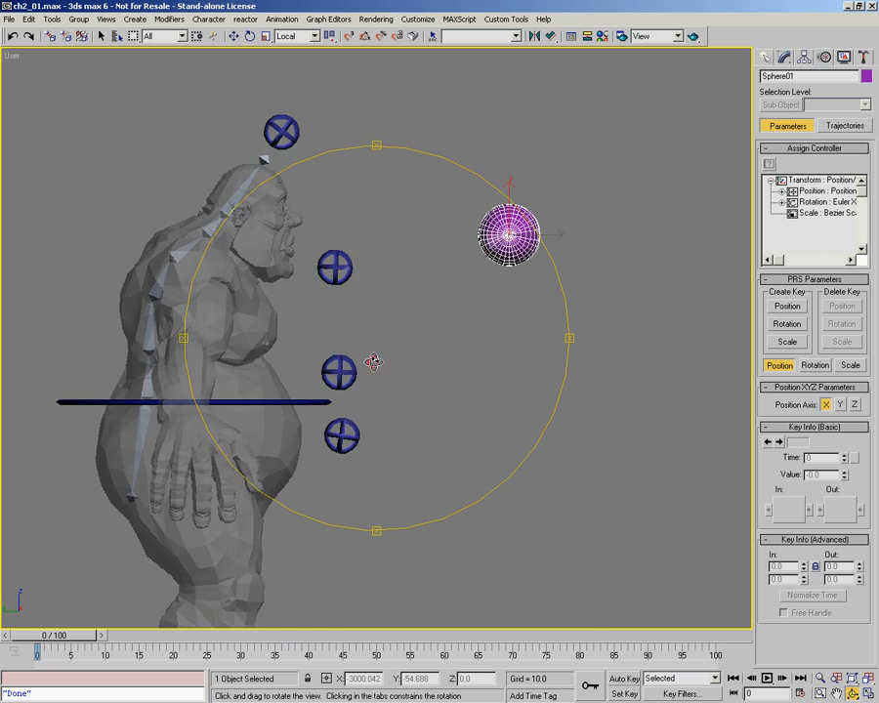
pyautogui.moveTo(374, 361); pyautogui.dragTo(326, 362)
pyautogui.press('l')
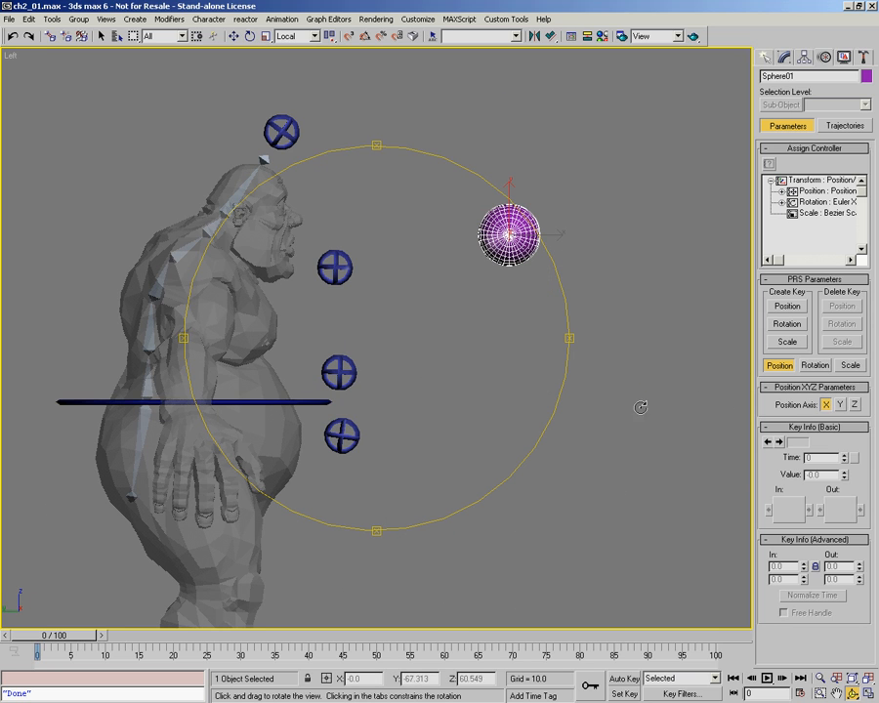
pyautogui.press('w')
pyautogui.click(841, 404)
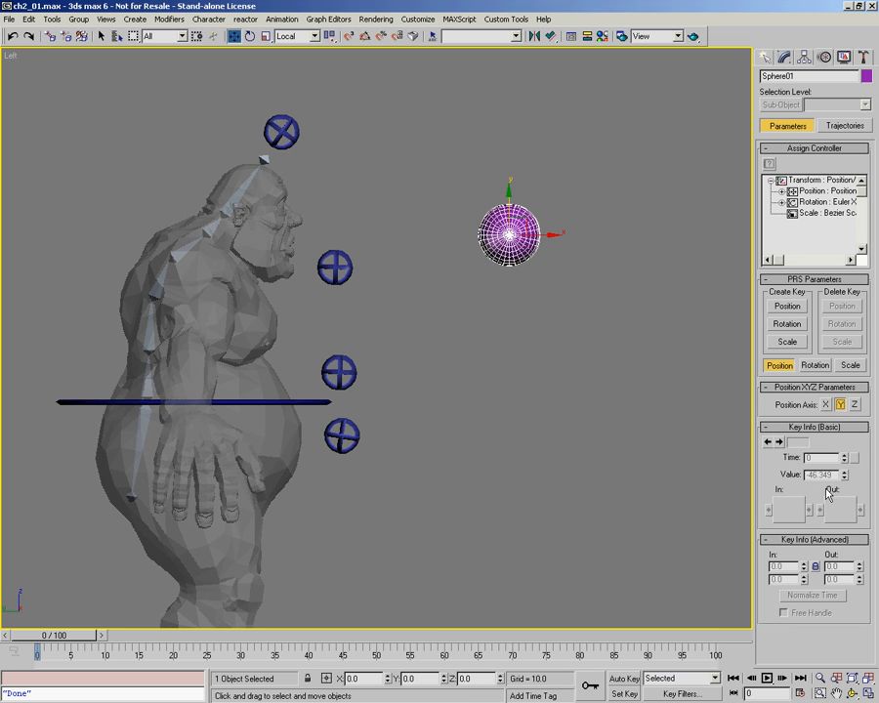
pyautogui.click(855, 405)
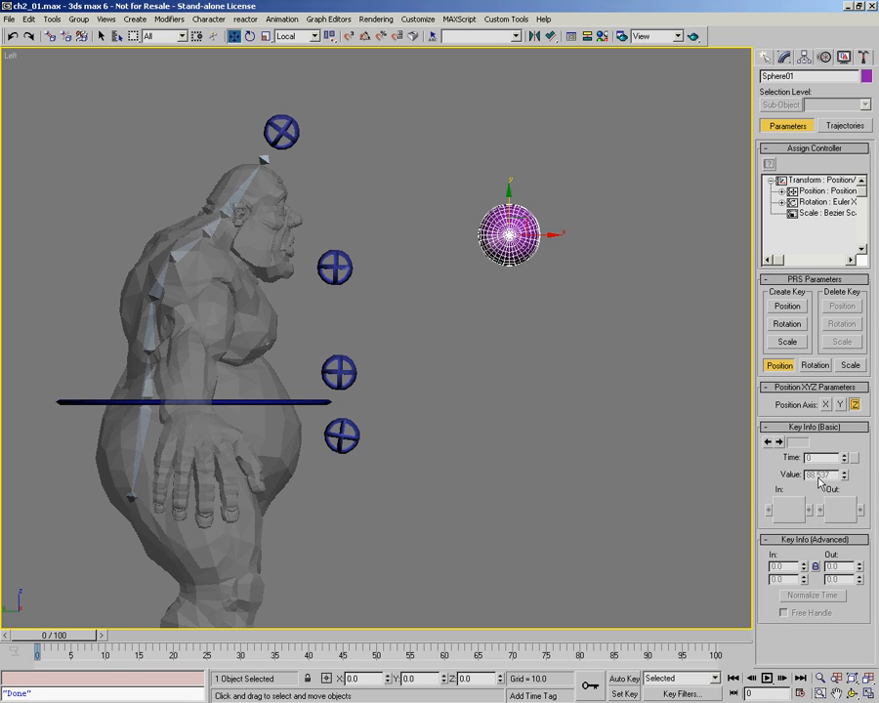
# - Briefly display the home grid to compare the sphere's location with the world origin, and focus back on the sphere
pyautogui.moveTo(516, 321); pyautogui.dragTo(579, 236, button='middle')
pyautogui.scroll(-2, 567, 248)
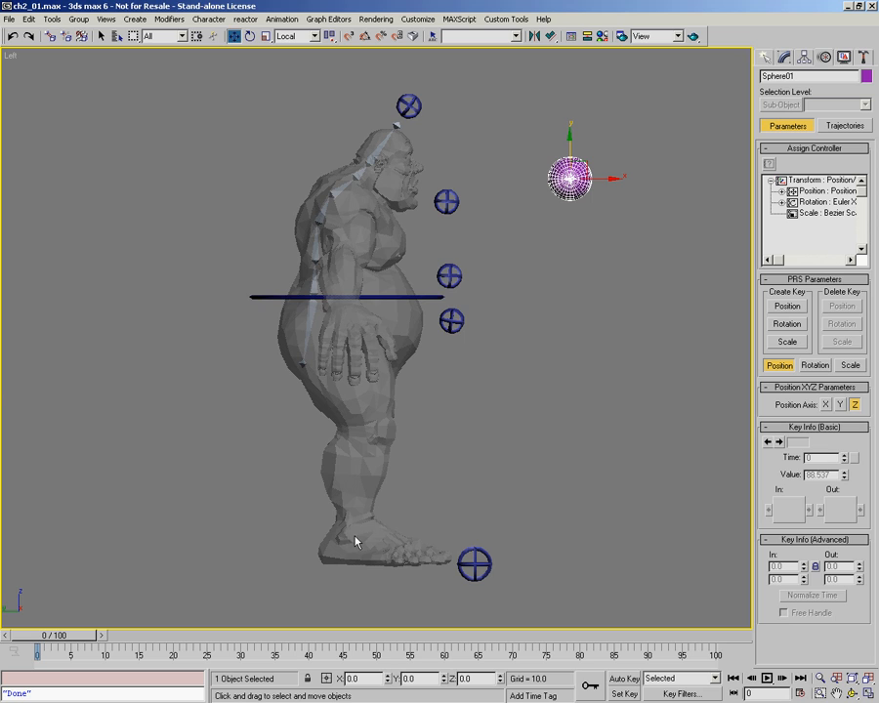
pyautogui.press('g')
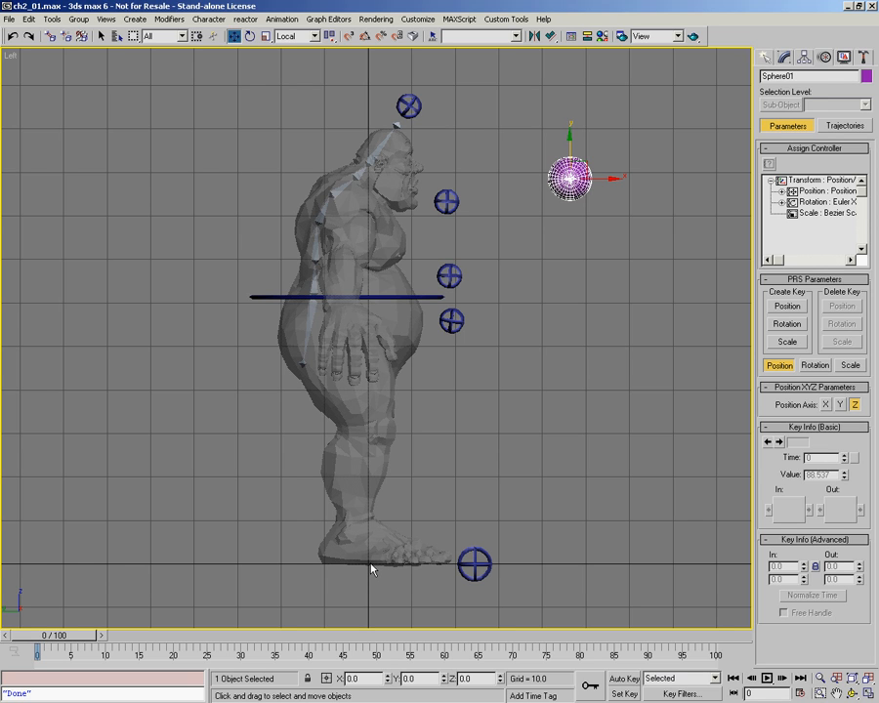
pyautogui.press('g')
pyautogui.moveTo(520, 281); pyautogui.dragTo(417, 373, button='middle')
pyautogui.hotkey('alt', 'z')
pyautogui.moveTo(471, 266); pyautogui.dragTo(473, 152)
pyautogui.press('w')
pyautogui.moveTo(500, 240); pyautogui.dragTo(540, 223, button='middle')
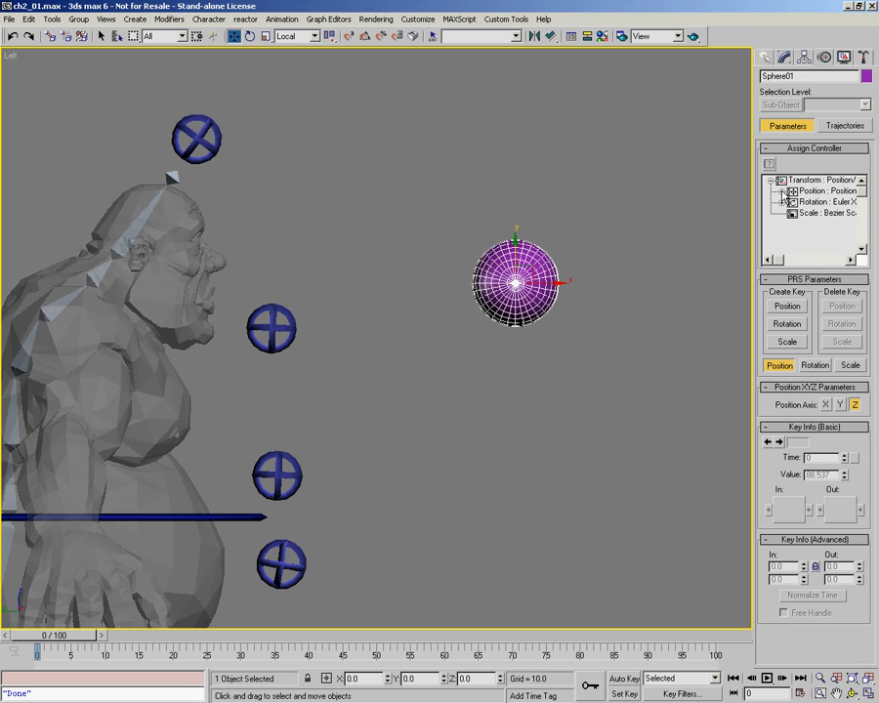
# - Assign a Position List controller to the sphere's Position track
pyautogui.click(783, 192)
pyautogui.click(823, 191)
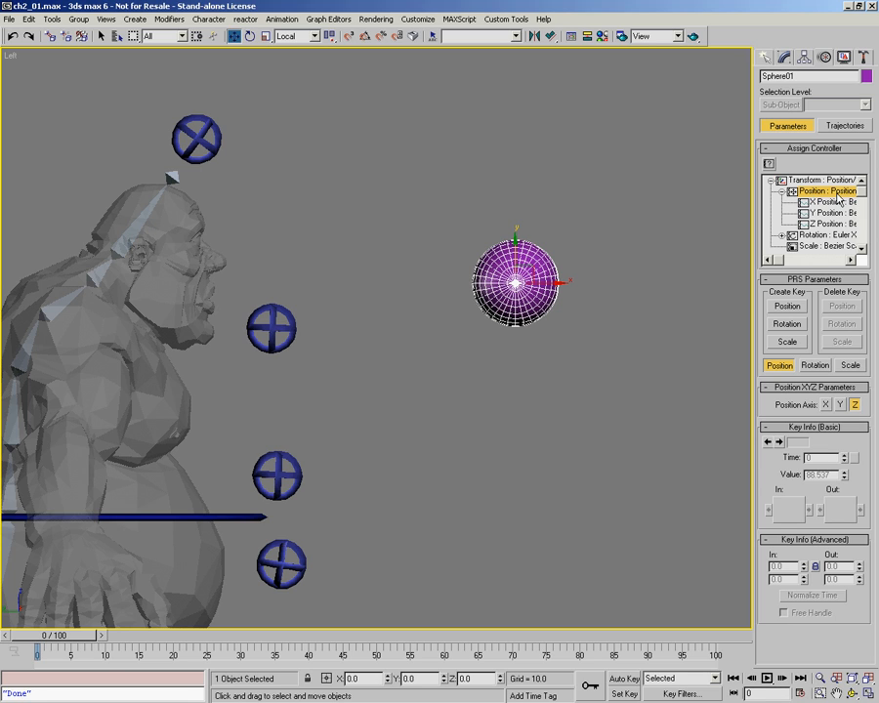
pyautogui.moveTo(780, 260)
pyautogui.mouseDown()
pyautogui.moveTo(795, 260)
pyautogui.moveTo(780, 260)
pyautogui.mouseUp()
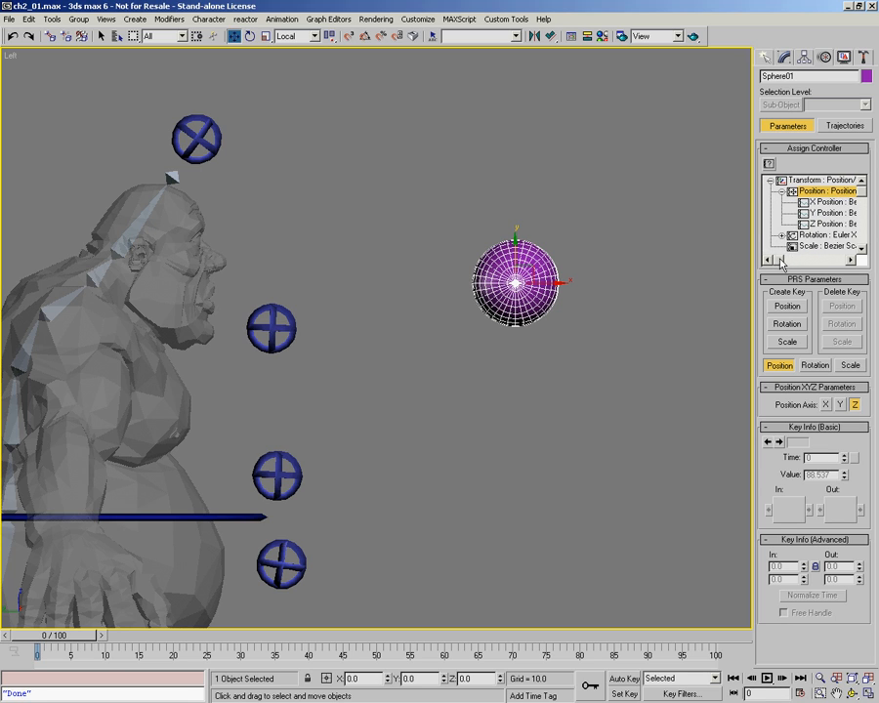
pyautogui.click(807, 194)
pyautogui.click(769, 164)
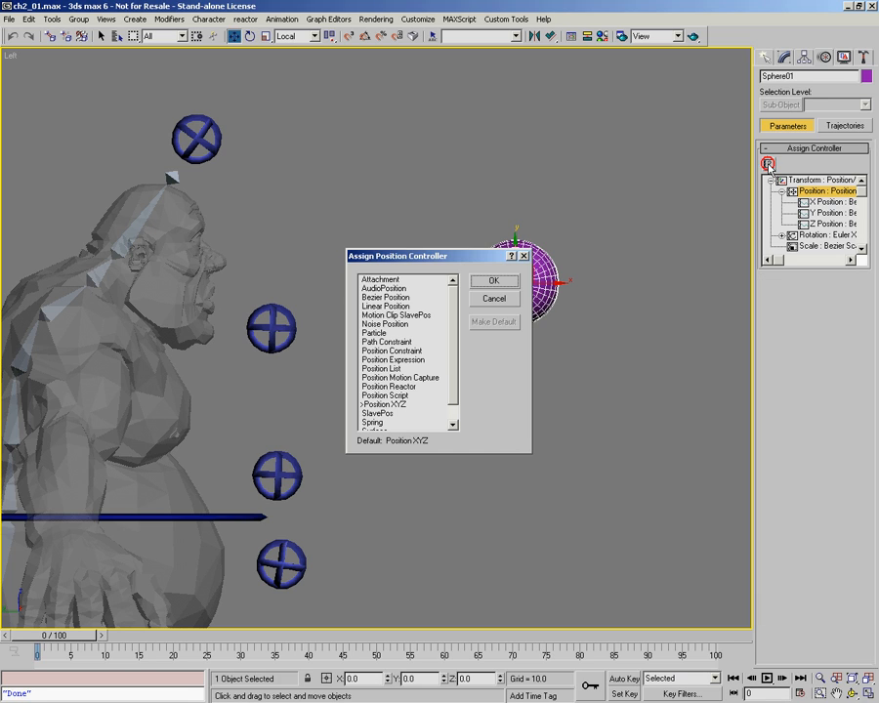
pyautogui.moveTo(406, 262); pyautogui.dragTo(410, 220)
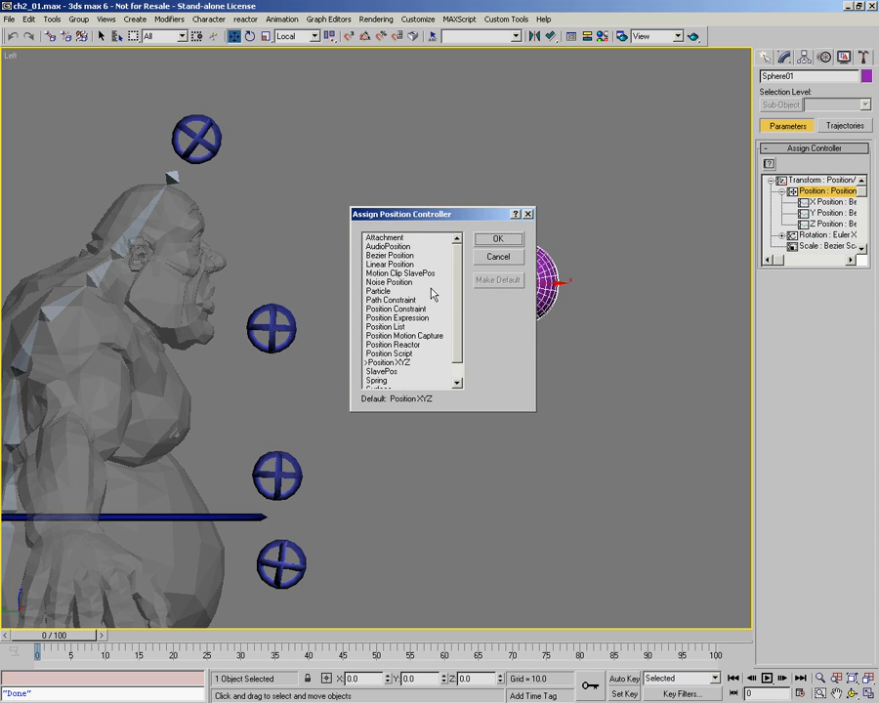
pyautogui.click(420, 327)
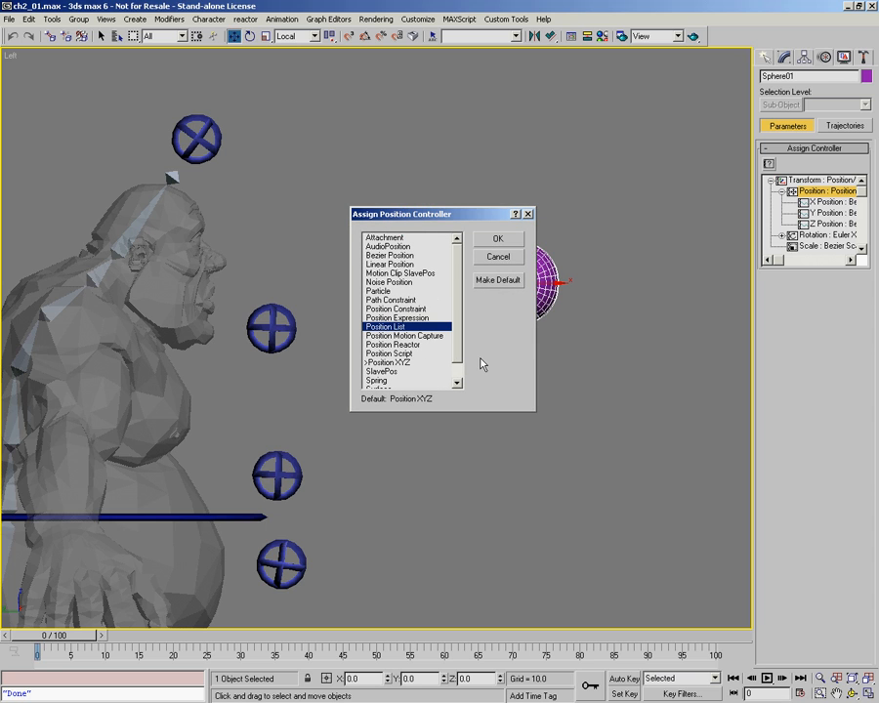
pyautogui.click(499, 239)
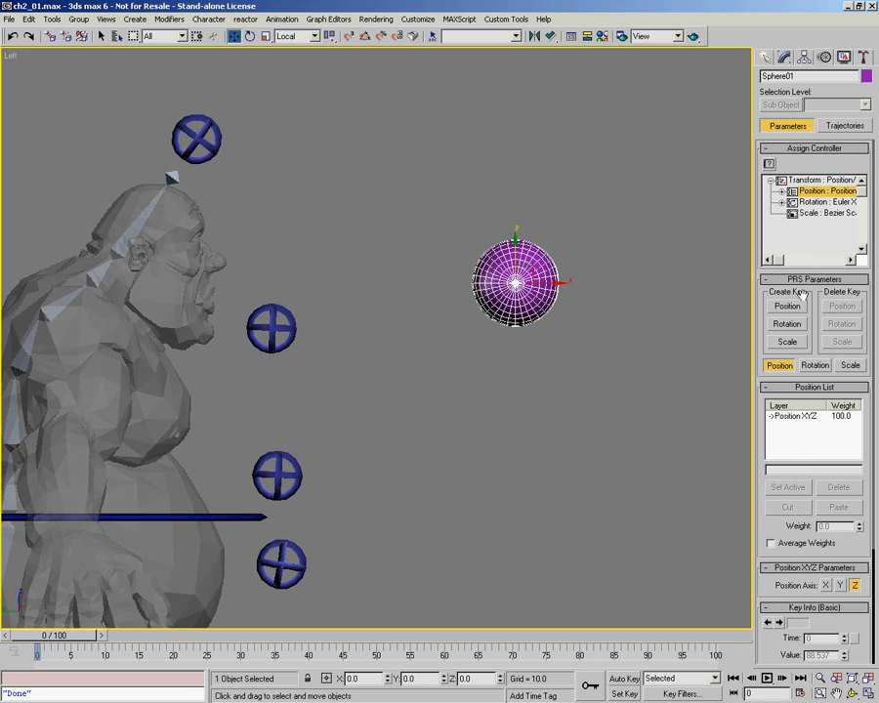
# - Examine the tracks inside the sphere's Position List controller, including the Available slot, and its list of layers
pyautogui.click(781, 192)
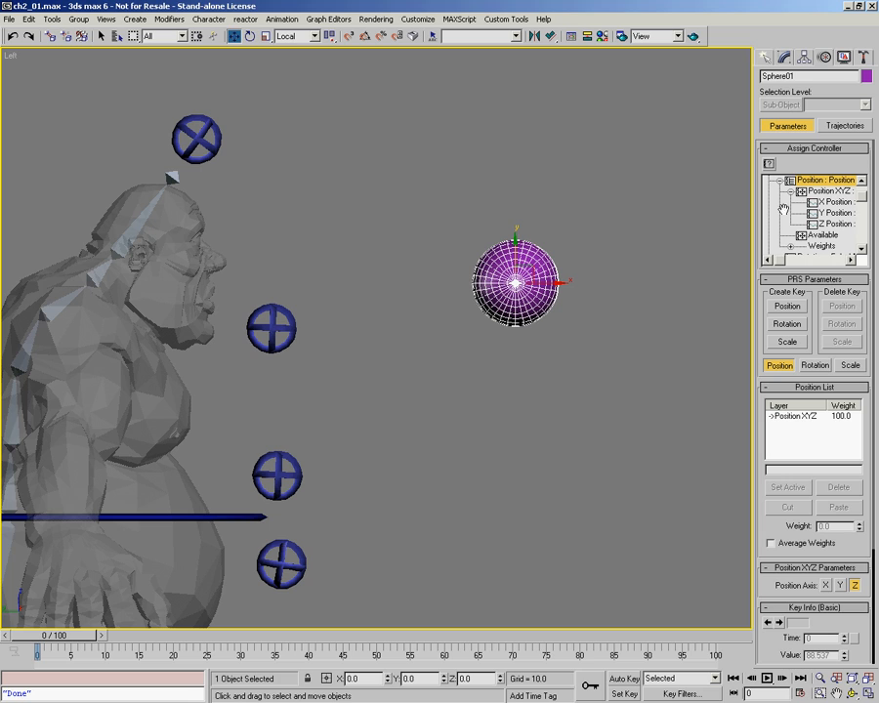
pyautogui.moveTo(782, 211); pyautogui.dragTo(766, 213)
pyautogui.click(809, 235)
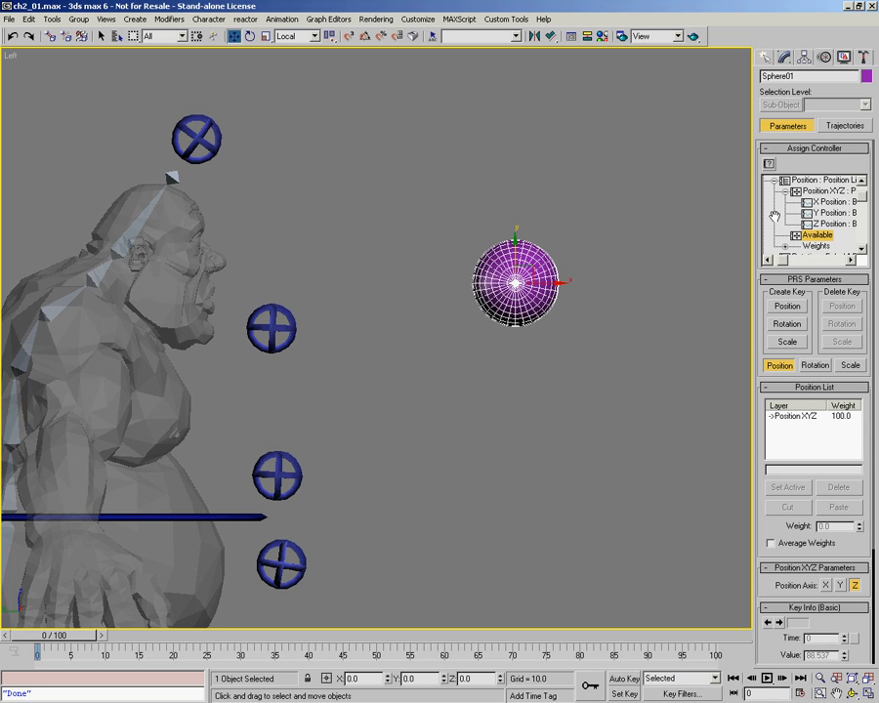
pyautogui.moveTo(767, 412); pyautogui.dragTo(769, 354)
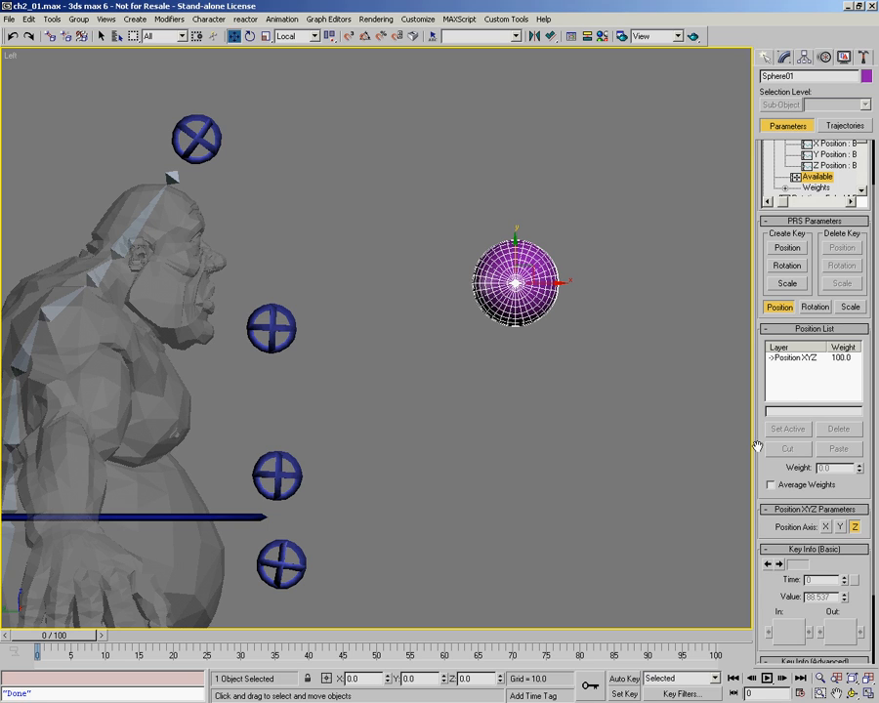
pyautogui.scroll(-2, 780, 332)
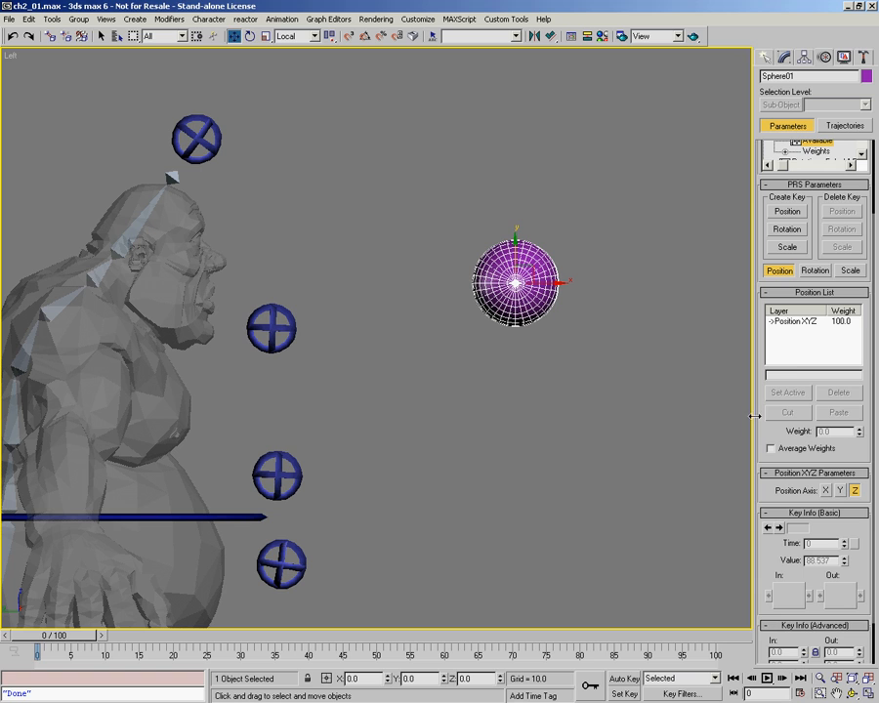
pyautogui.scroll(-3, 781, 332)
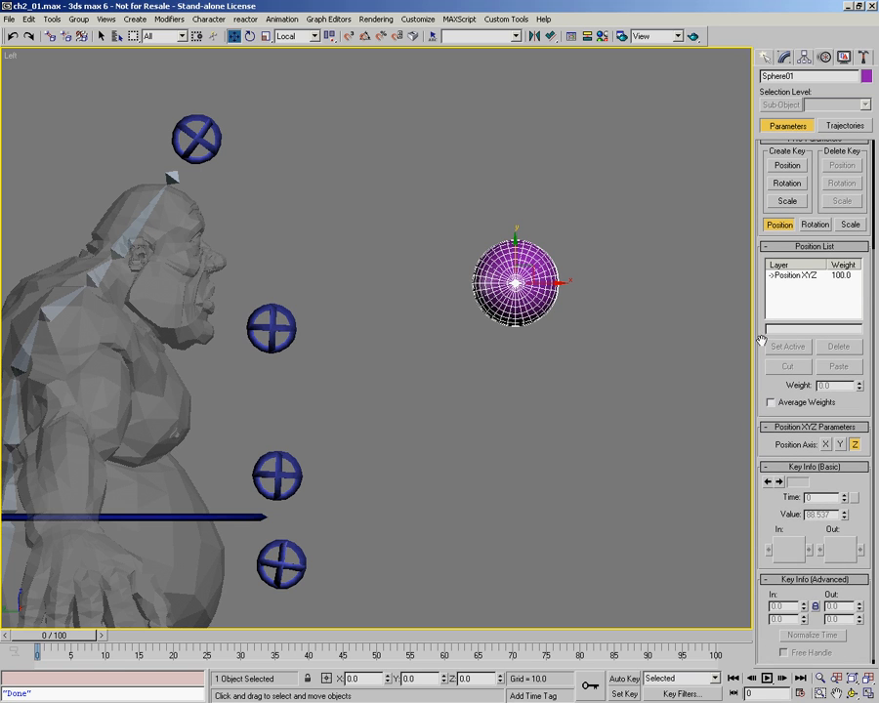
pyautogui.moveTo(760, 327); pyautogui.dragTo(755, 461)
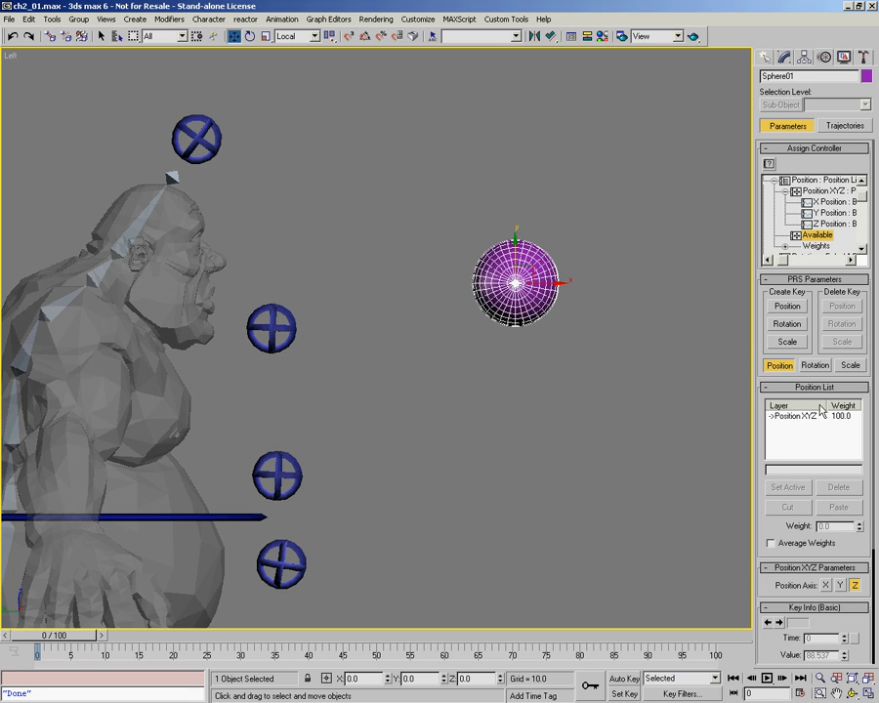
# - Assign a Position XYZ controller to the Available slot of the sphere's Position List
pyautogui.click(800, 238)
pyautogui.click(770, 164)
pyautogui.moveTo(439, 252); pyautogui.dragTo(442, 230)
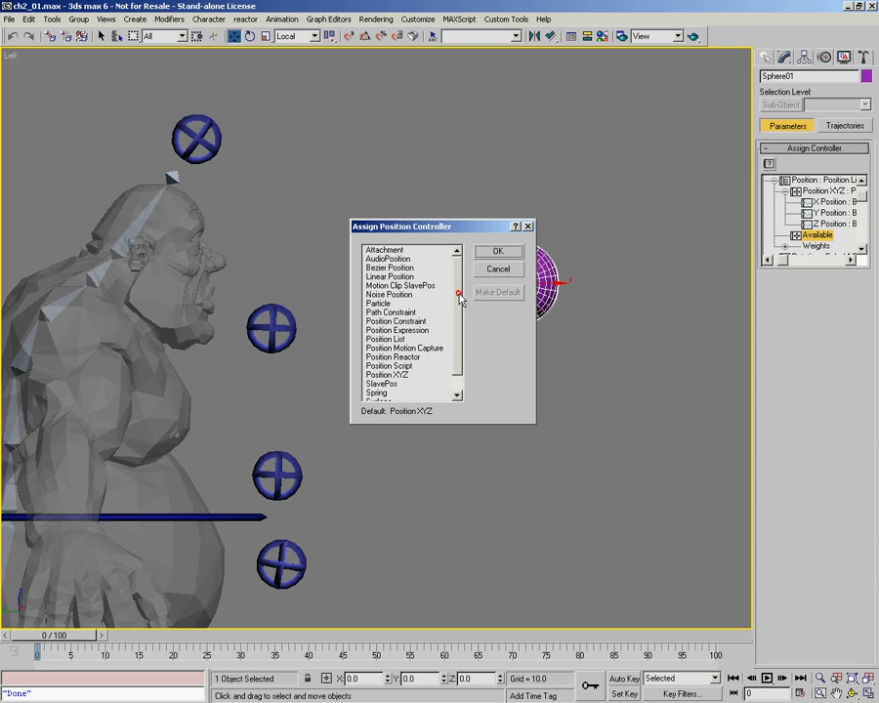
pyautogui.scroll(-1, 400, 332)
pyautogui.click(389, 357)
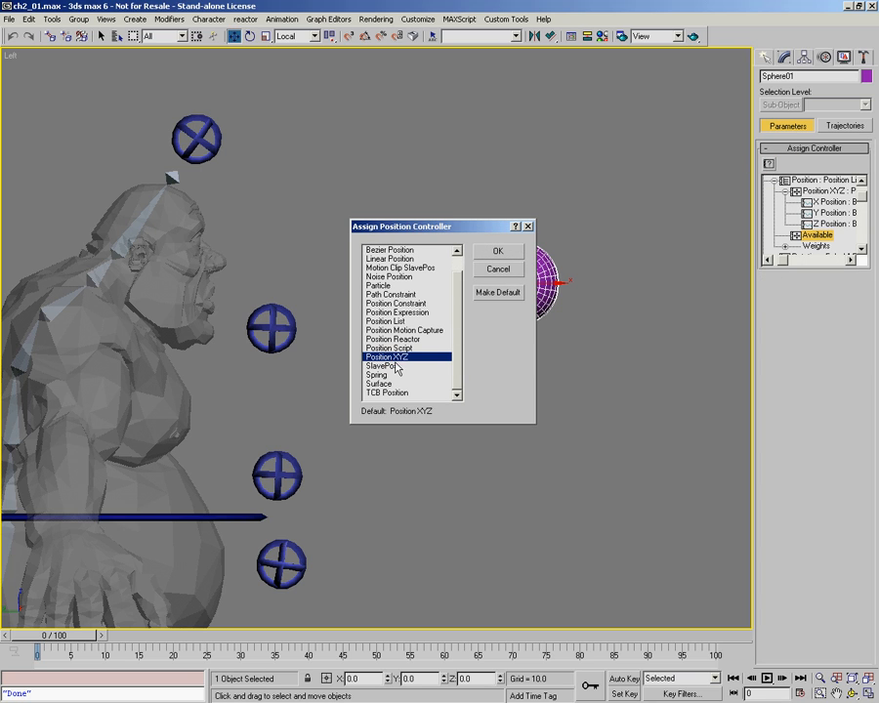
pyautogui.click(499, 252)
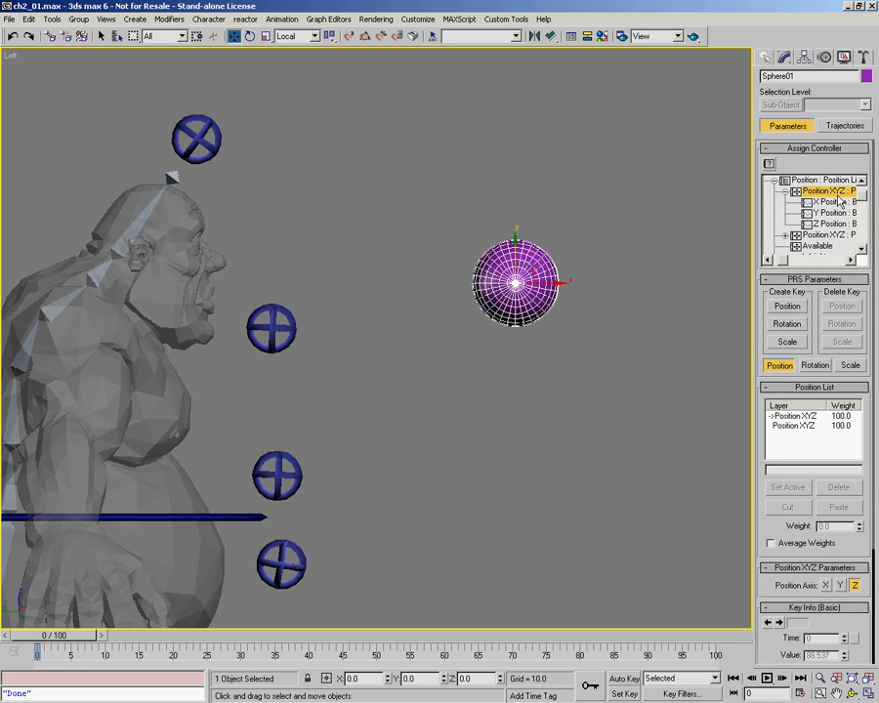
# - Examine the two Position XYZ entries in the track tree and layer list, then check the first layer's X, Y and Z values
pyautogui.click(786, 235)
pyautogui.moveTo(769, 233)
pyautogui.mouseDown()
pyautogui.moveTo(765, 201)
pyautogui.moveTo(744, 231)
pyautogui.moveTo(765, 221)
pyautogui.moveTo(748, 203)
pyautogui.moveTo(747, 232)
pyautogui.moveTo(761, 237)
pyautogui.mouseUp()
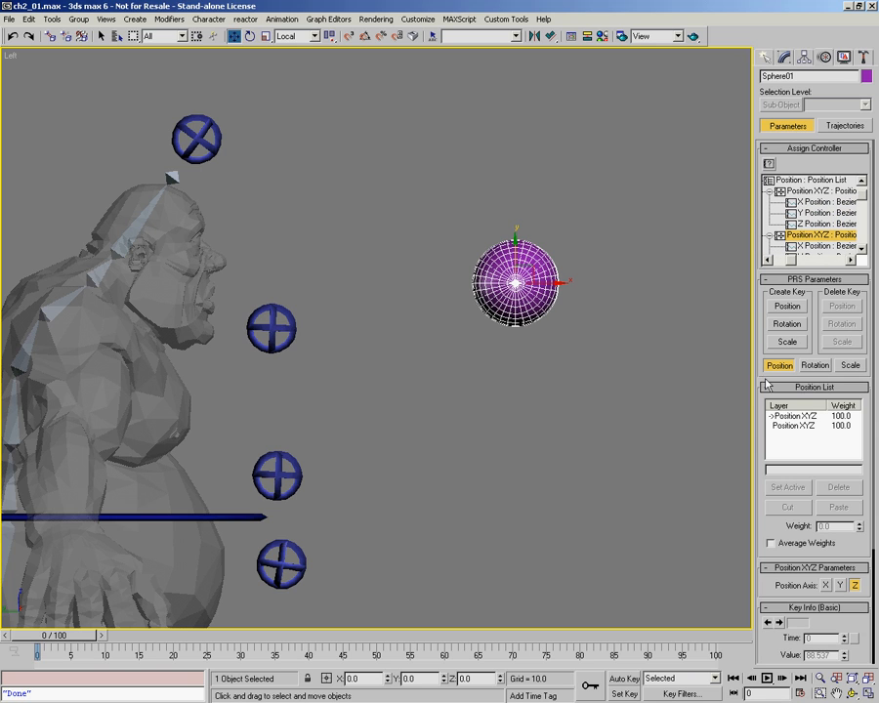
pyautogui.moveTo(770, 406); pyautogui.dragTo(772, 274)
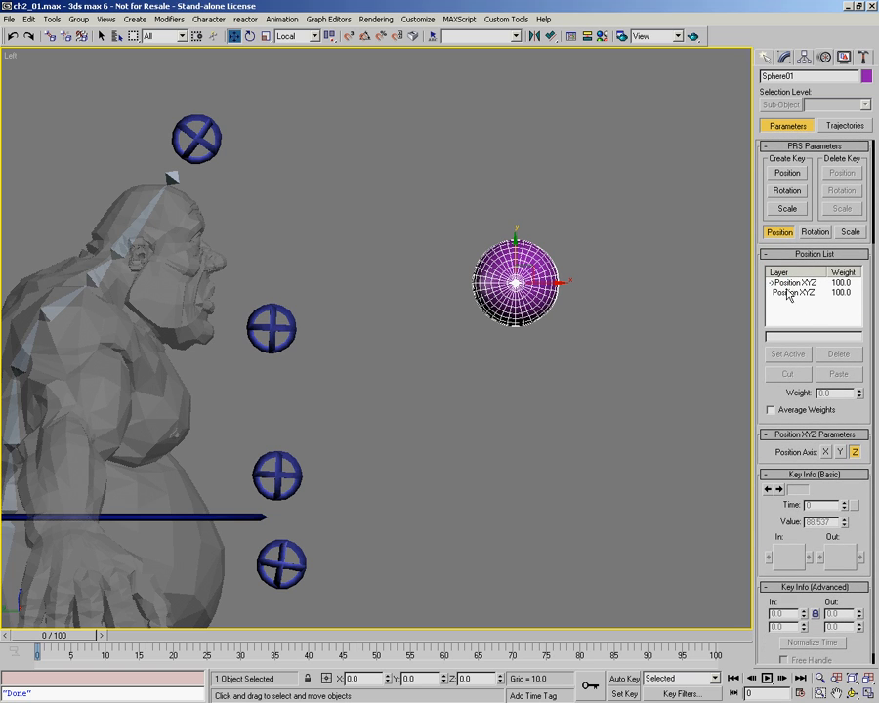
pyautogui.click(793, 284)
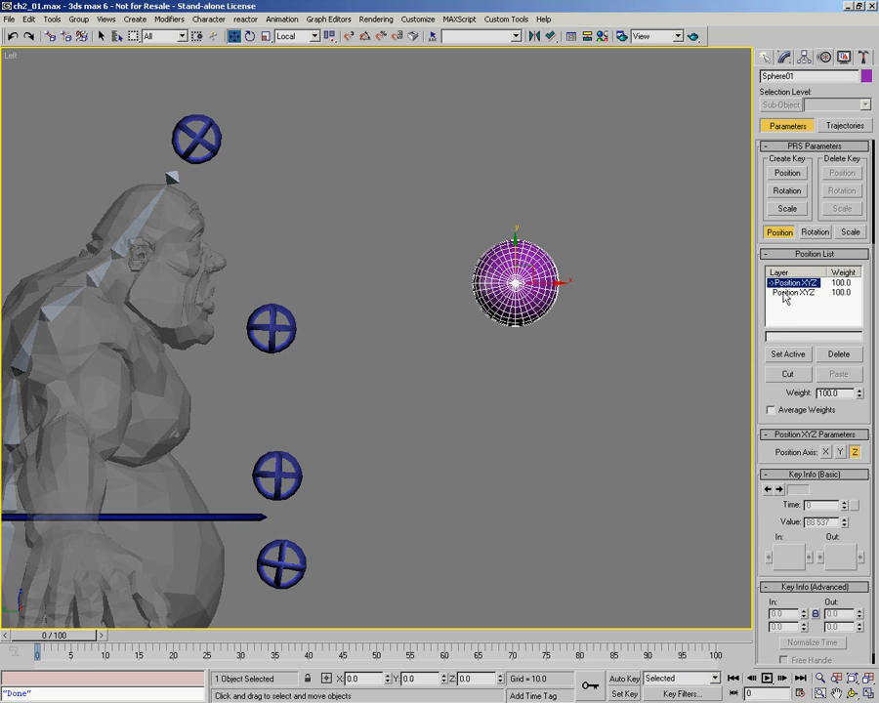
pyautogui.moveTo(764, 320); pyautogui.dragTo(768, 259)
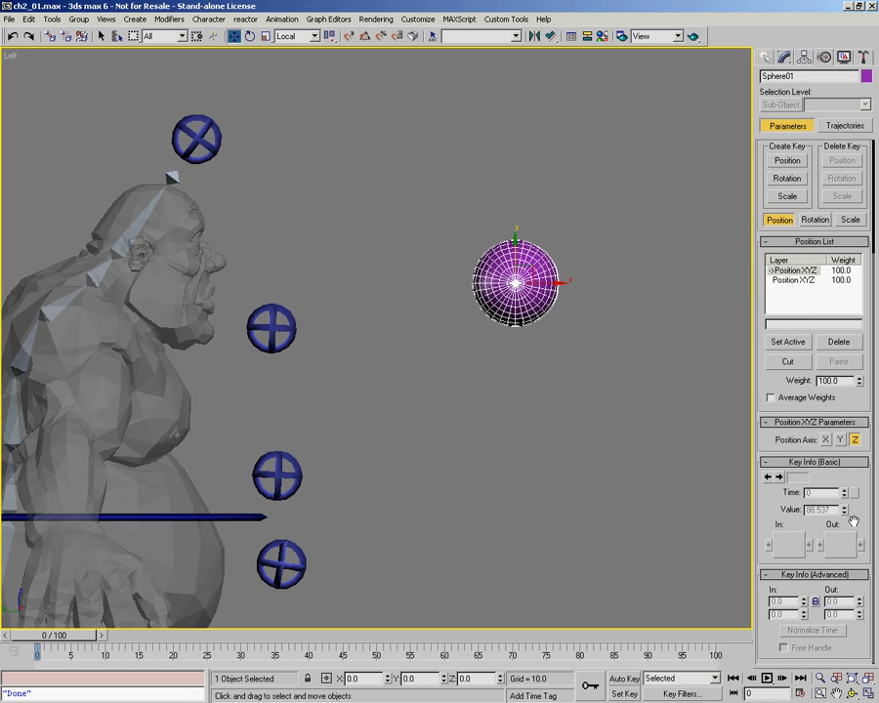
pyautogui.click(826, 439)
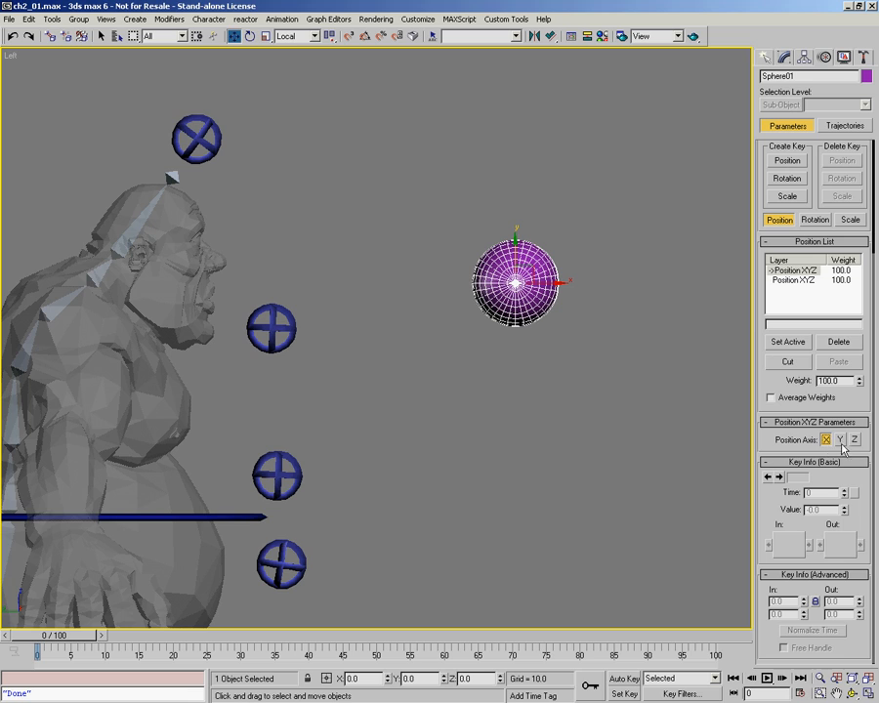
pyautogui.click(840, 439)
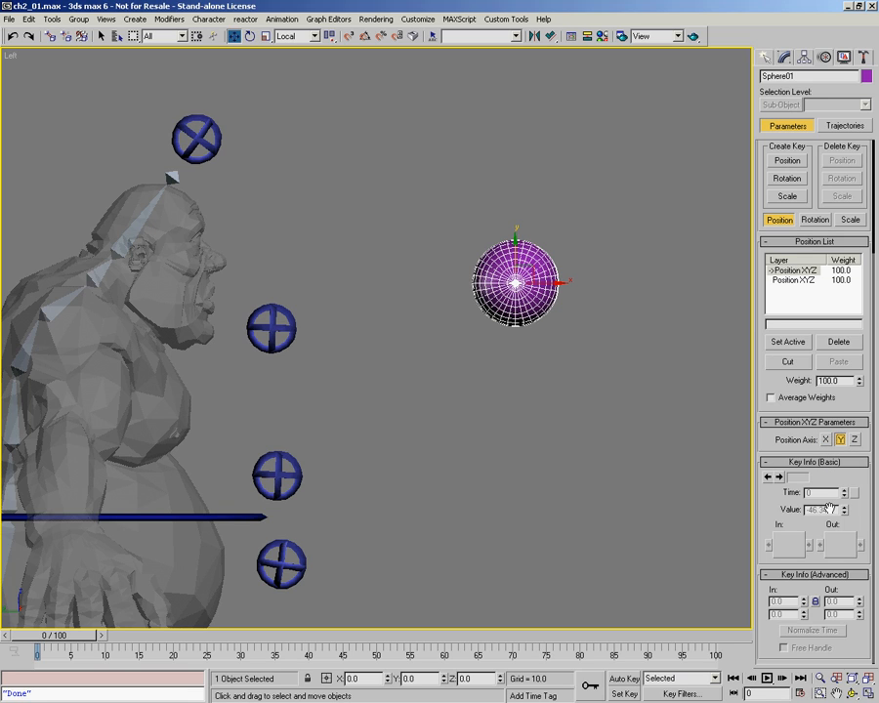
pyautogui.click(855, 440)
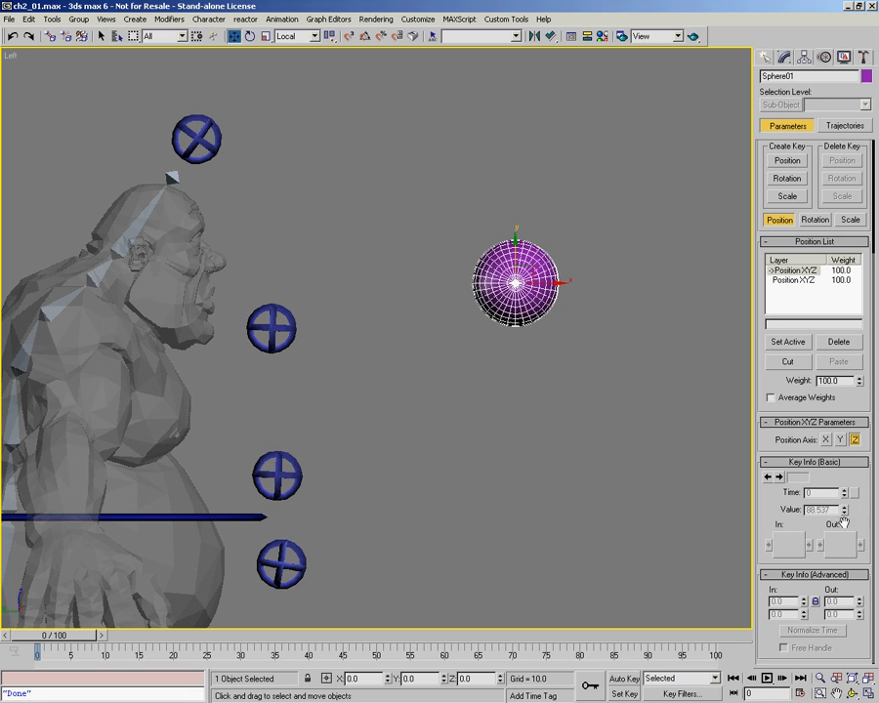
# - Make the second Position XYZ layer the active one in the sphere's Position List
pyautogui.click(791, 280)
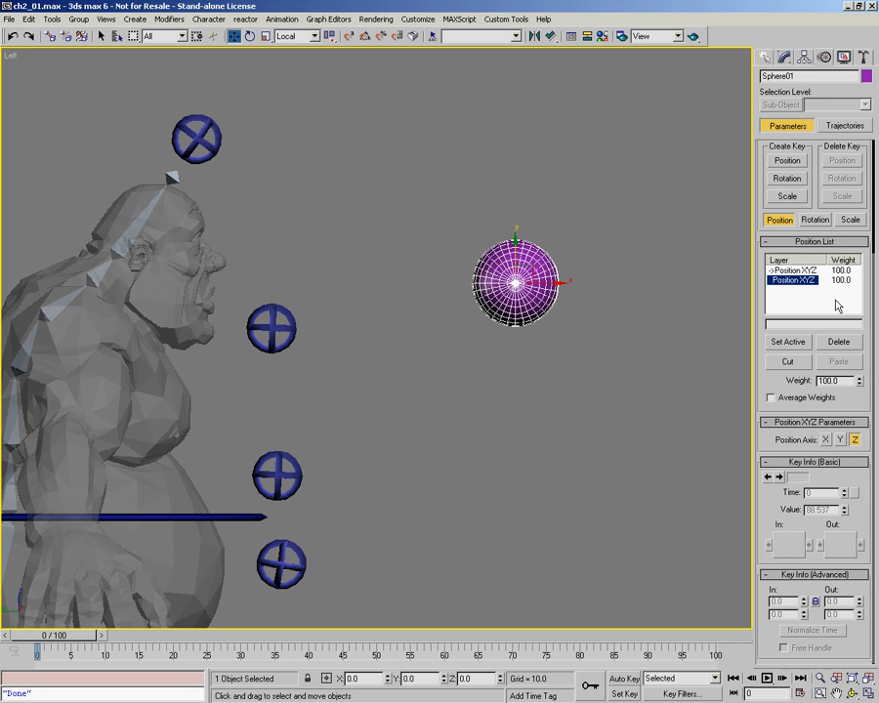
pyautogui.click(789, 342)
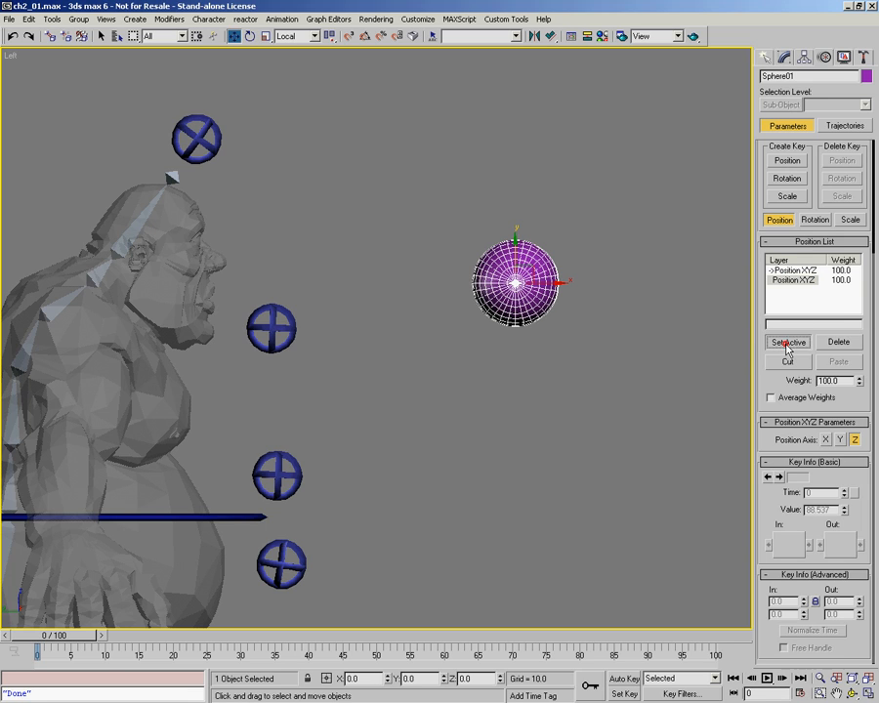
pyautogui.click(793, 271)
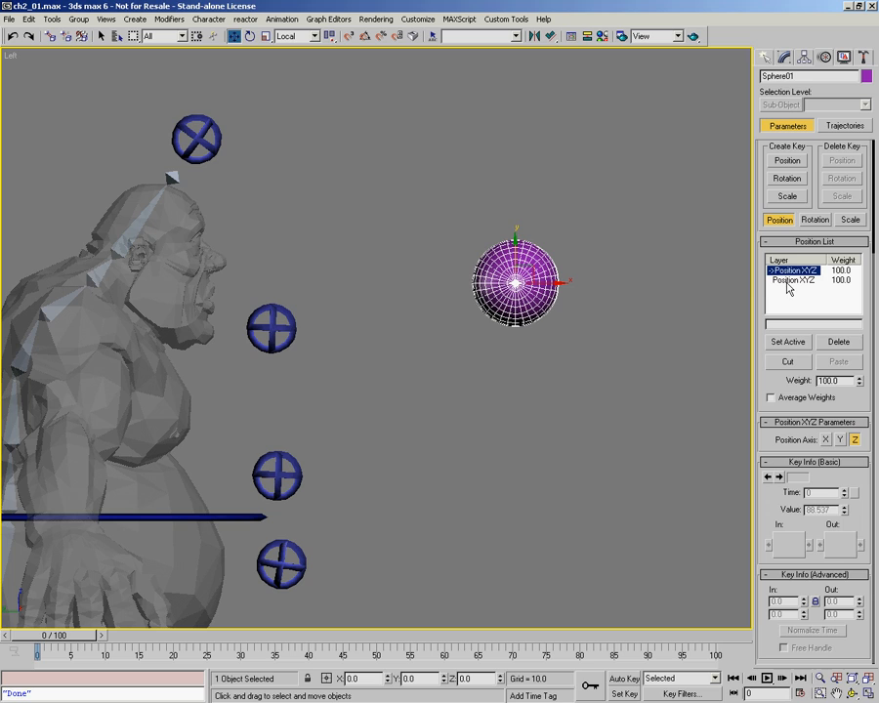
pyautogui.click(794, 281)
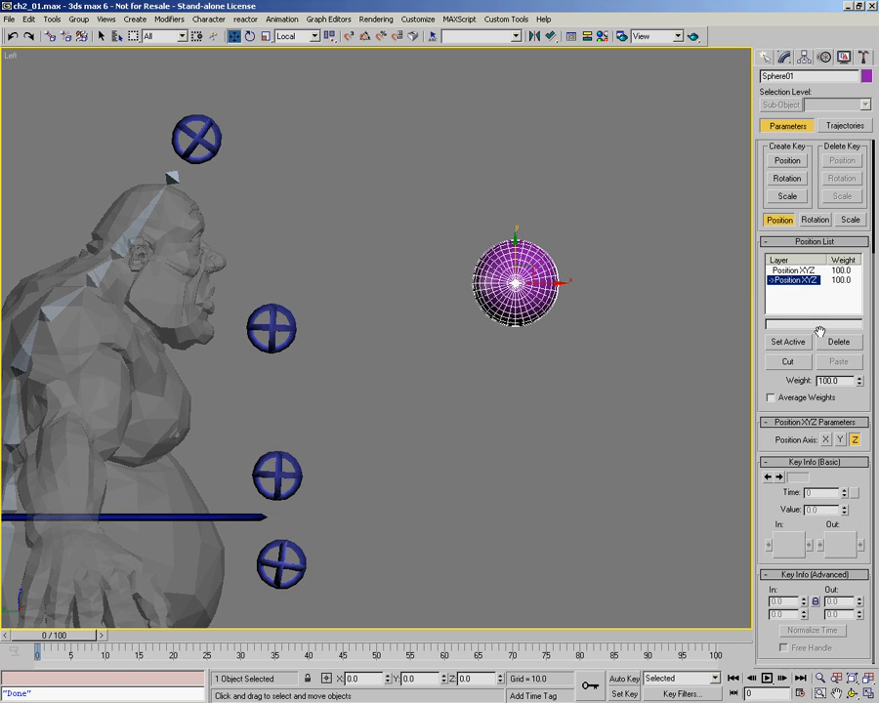
# - Examine the active second layer's X, Y and Z position values and compare the two Position XYZ layers in the list
pyautogui.click(764, 382)
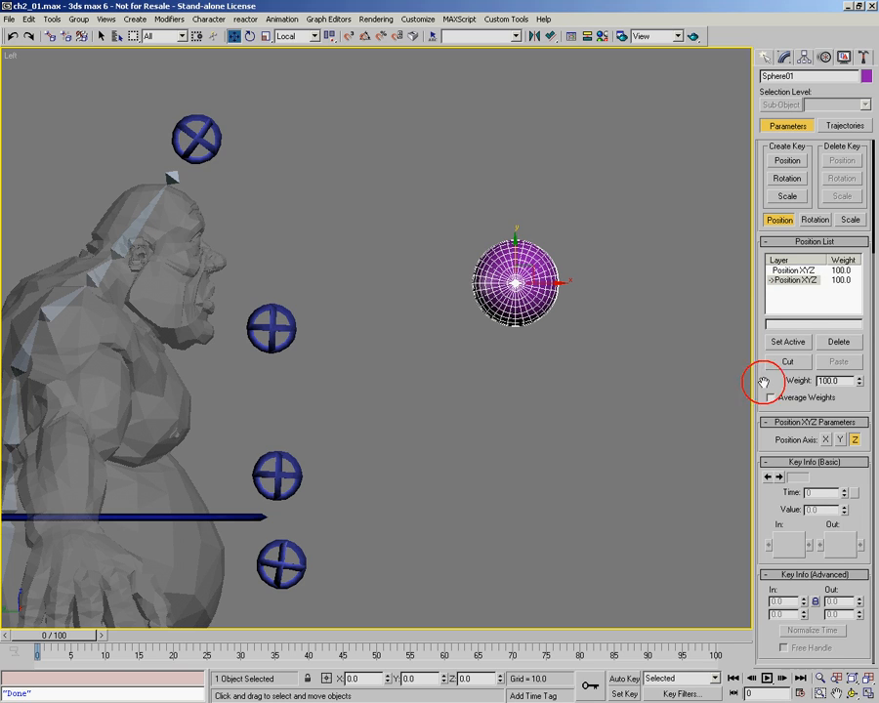
pyautogui.click(826, 440)
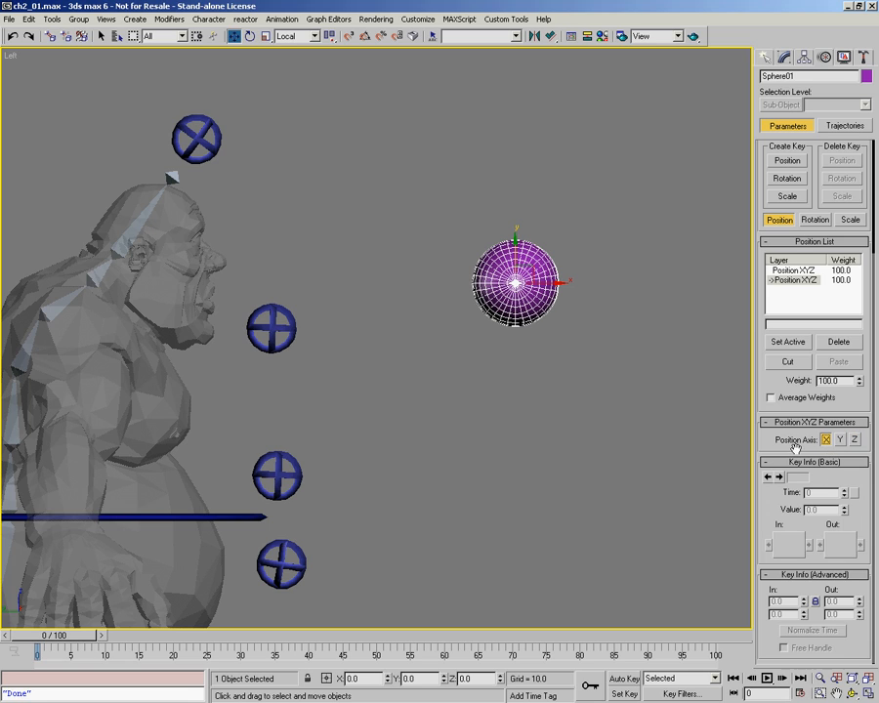
pyautogui.click(842, 441)
pyautogui.click(855, 440)
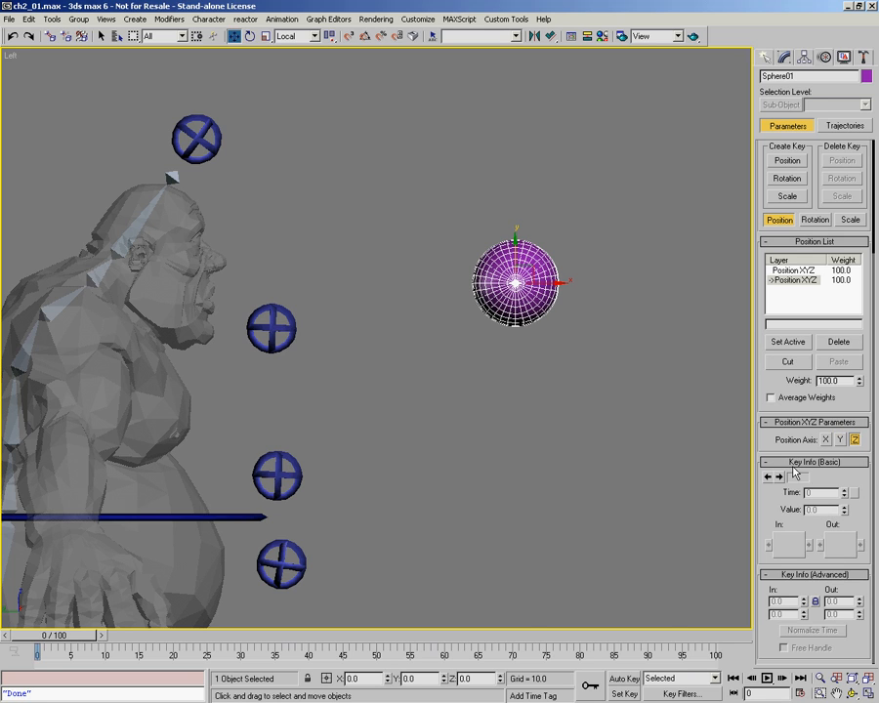
pyautogui.moveTo(761, 292)
pyautogui.mouseDown()
pyautogui.moveTo(760, 333)
pyautogui.moveTo(761, 312)
pyautogui.mouseUp()
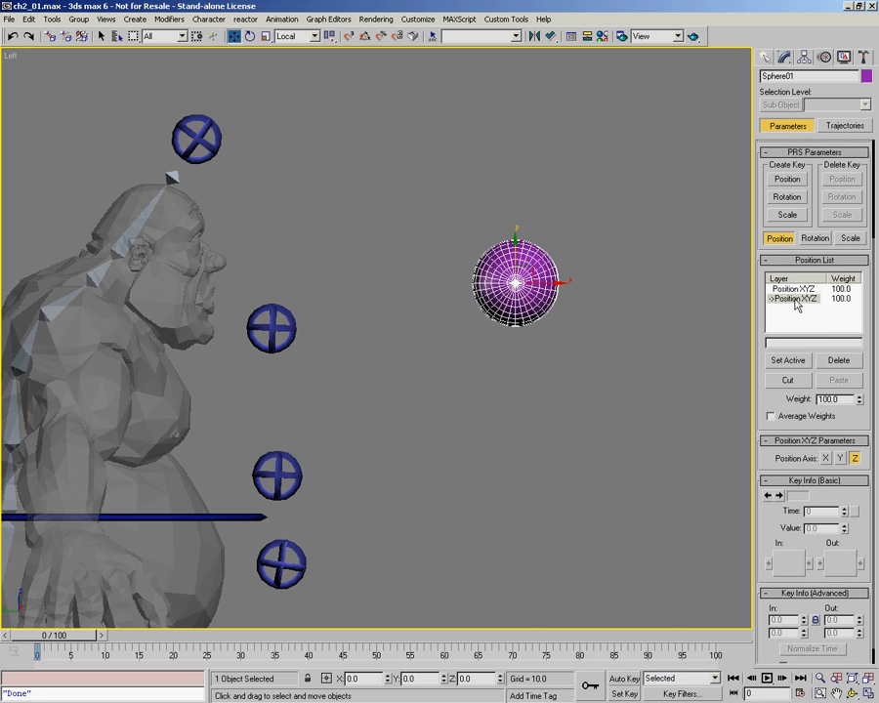
pyautogui.click(778, 289)
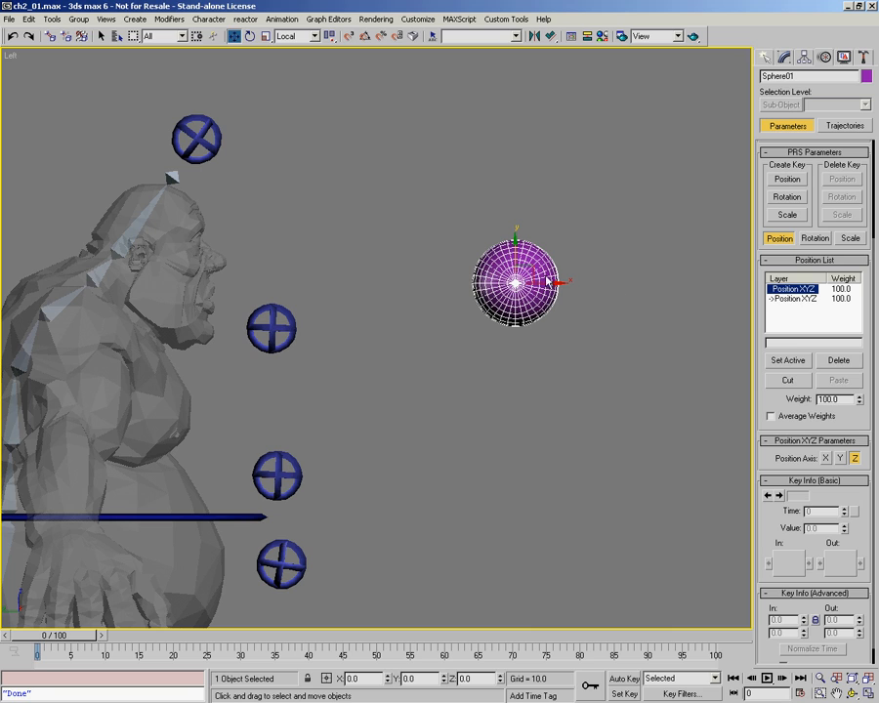
pyautogui.click(787, 298)
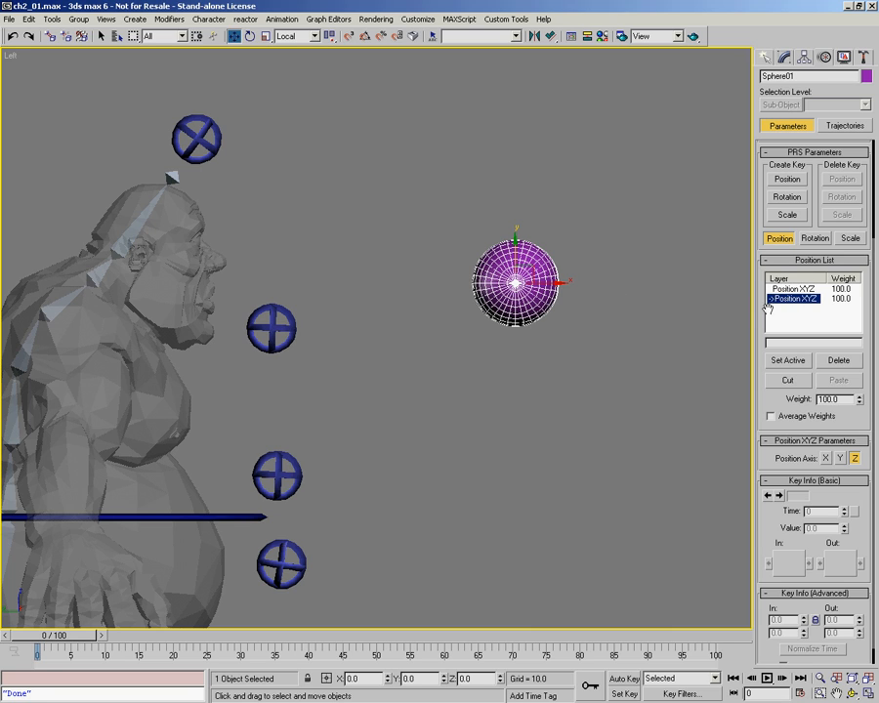
pyautogui.scroll(-1, 787, 305)
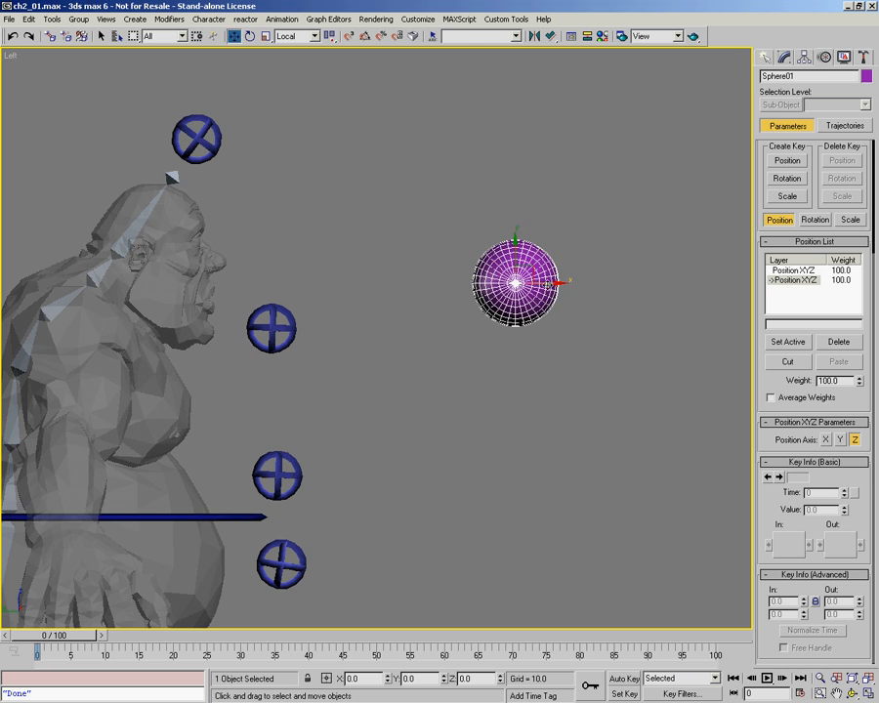
# - Delete the sample sphere and reframe the Left view on the ogre and its spline controls
pyautogui.moveTo(469, 284); pyautogui.dragTo(552, 265, button='middle')
pyautogui.hotkey('alt', 'z')
pyautogui.scroll(-1, 465, 253)
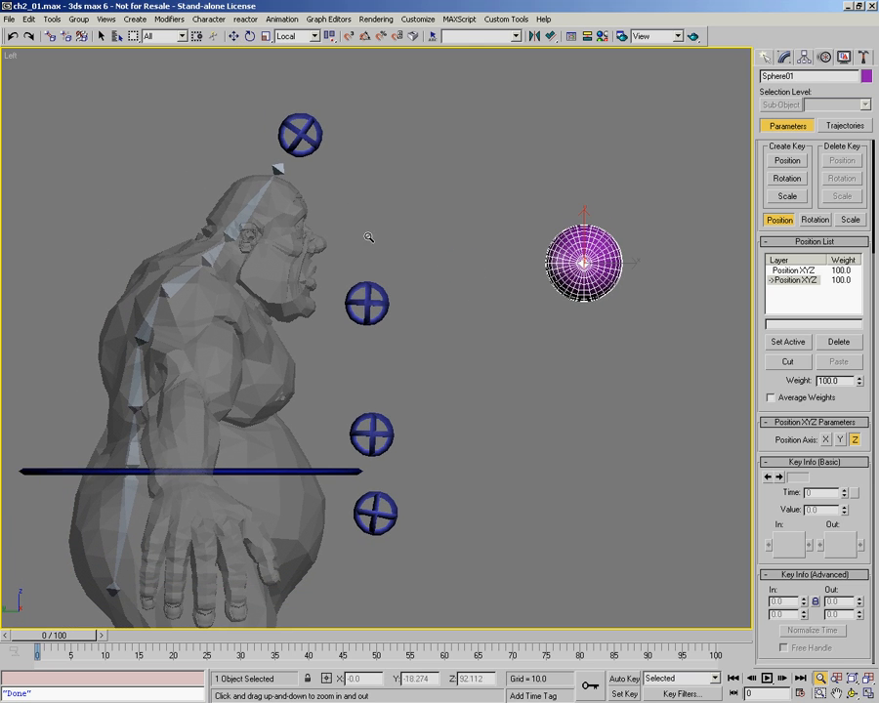
pyautogui.press('w')
pyautogui.press('Delete')
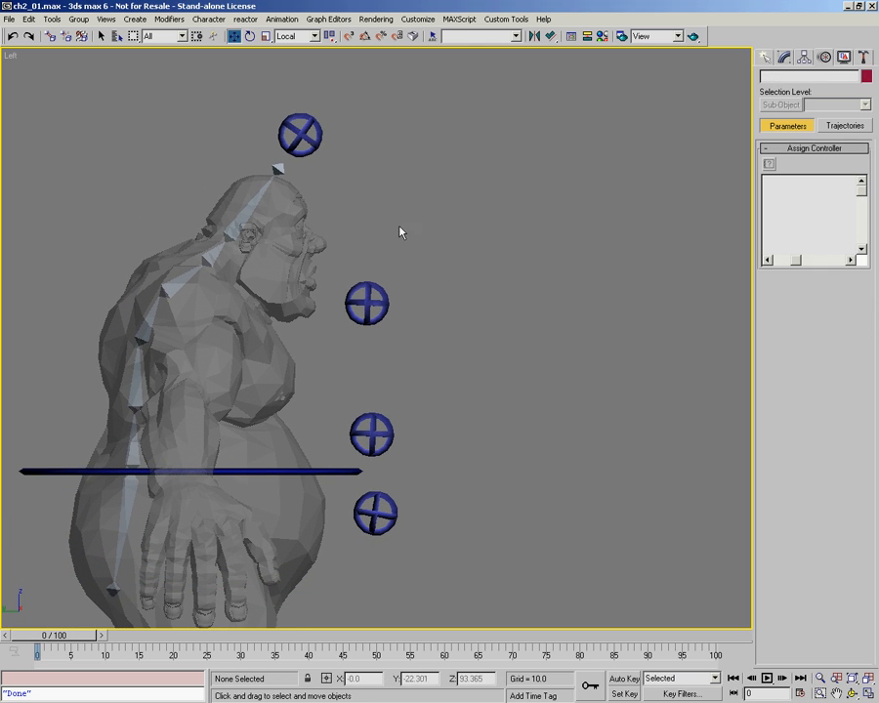
# - Apply Freeze Transform to the circle control above the ogre's head and accept the additional controller layer
pyautogui.moveTo(403, 220); pyautogui.dragTo(454, 227, button='middle')
pyautogui.click(349, 145)
pyautogui.moveTo(383, 179); pyautogui.dragTo(450, 186, button='middle')
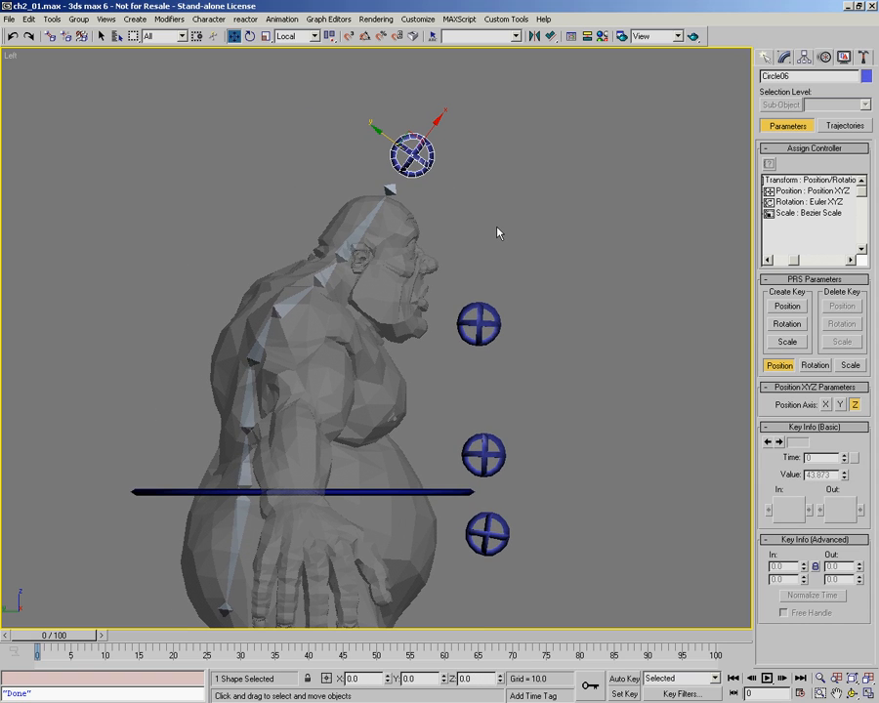
pyautogui.click(775, 261)
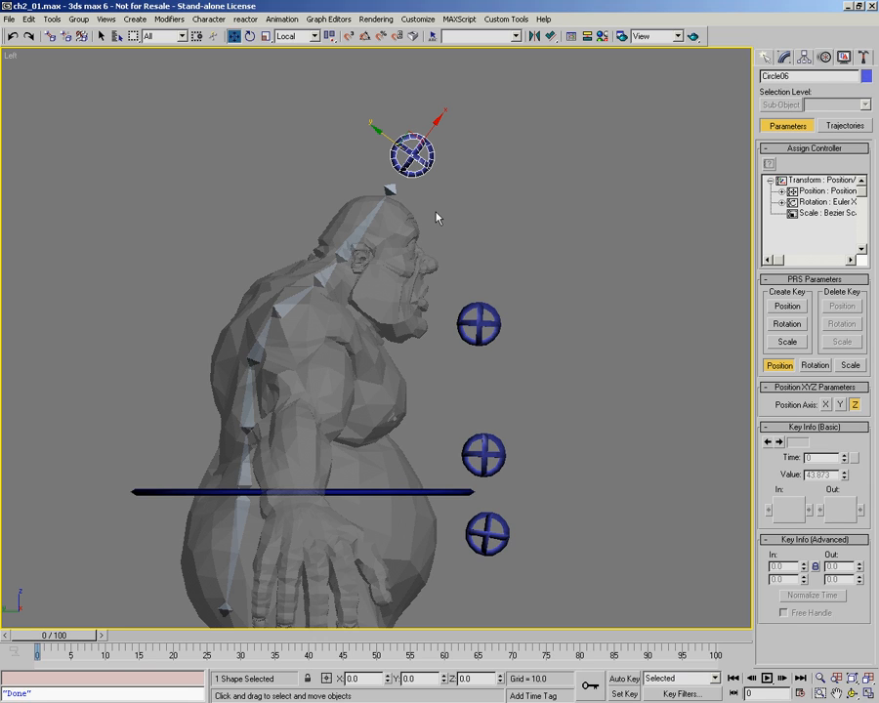
pyautogui.rightClick(497, 228)
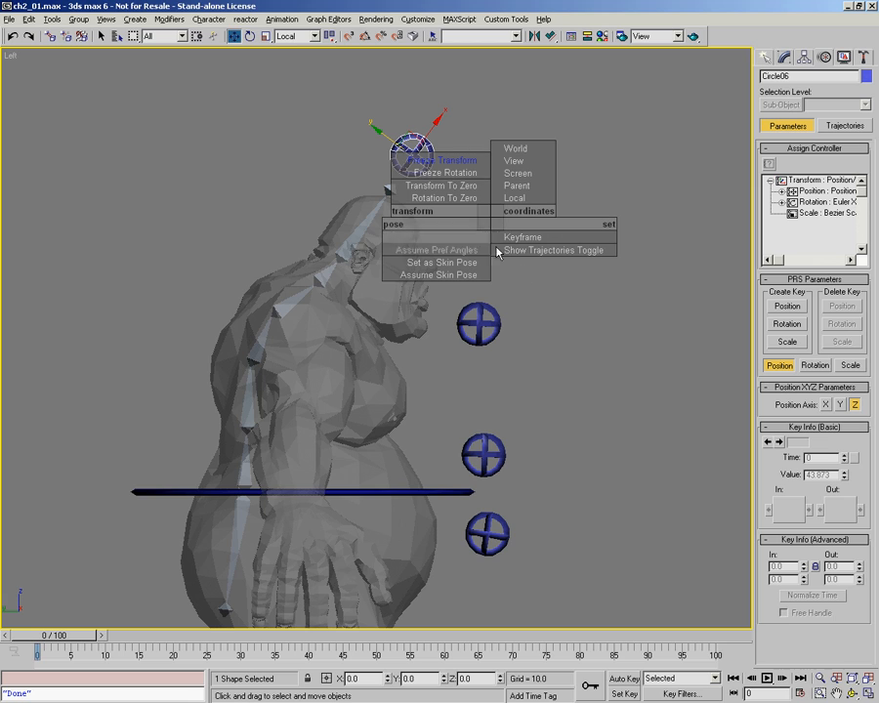
pyautogui.click(454, 163)
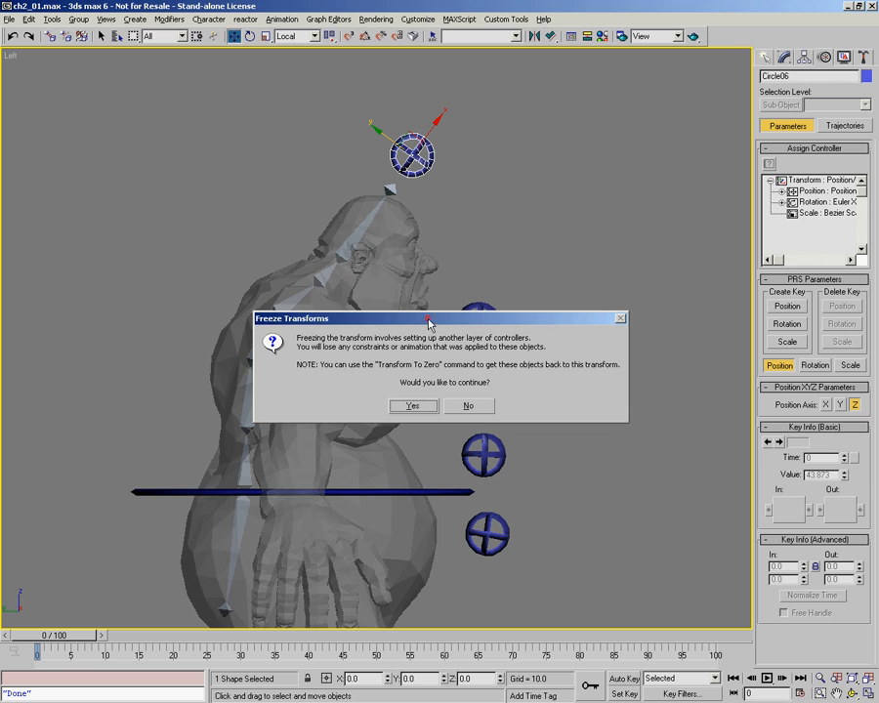
pyautogui.moveTo(428, 317); pyautogui.dragTo(431, 226)
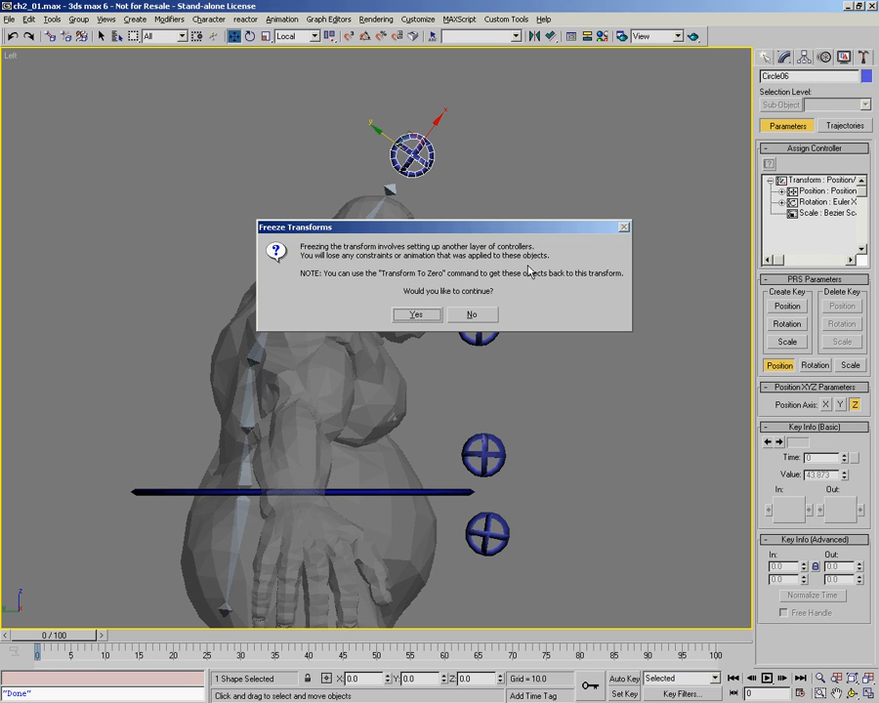
pyautogui.click(417, 315)
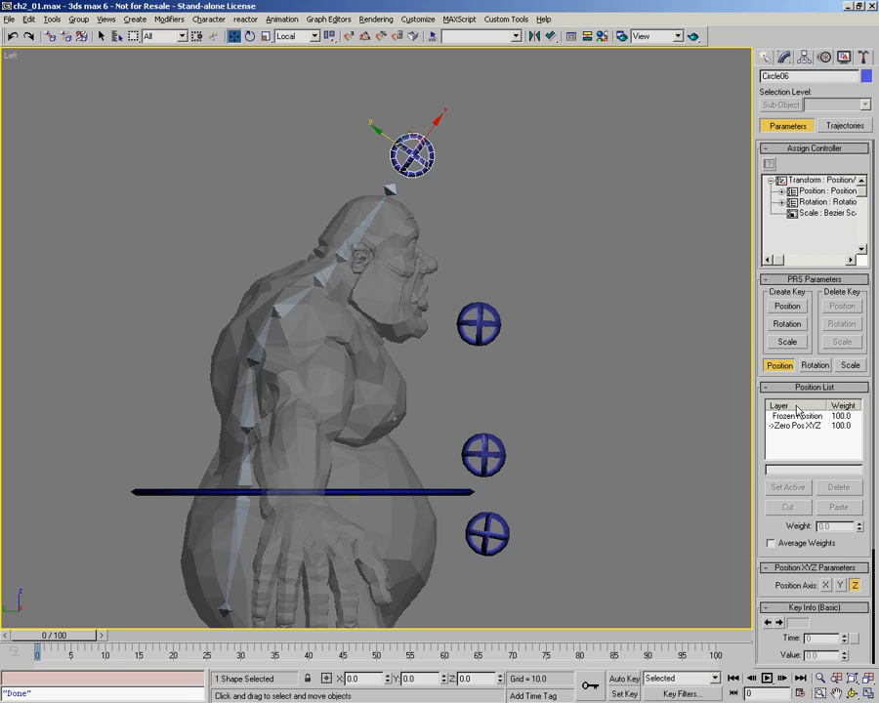
# - Expand the head circle's position and rotation tracks and examine the Frozen Position and Zero Pos XYZ layers in its Position List
pyautogui.click(781, 192)
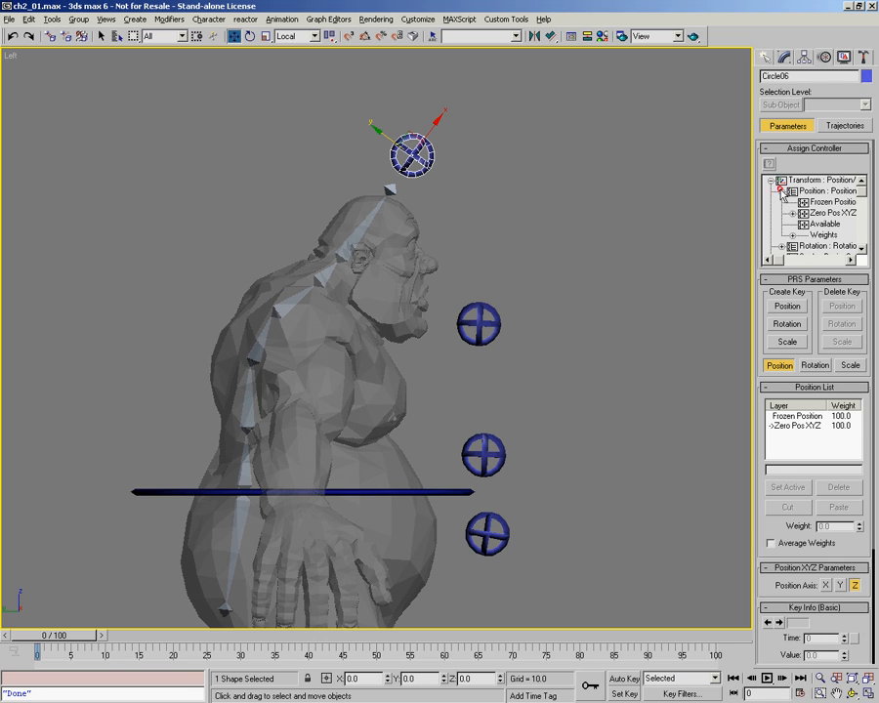
pyautogui.click(779, 247)
pyautogui.scroll(3, 772, 221)
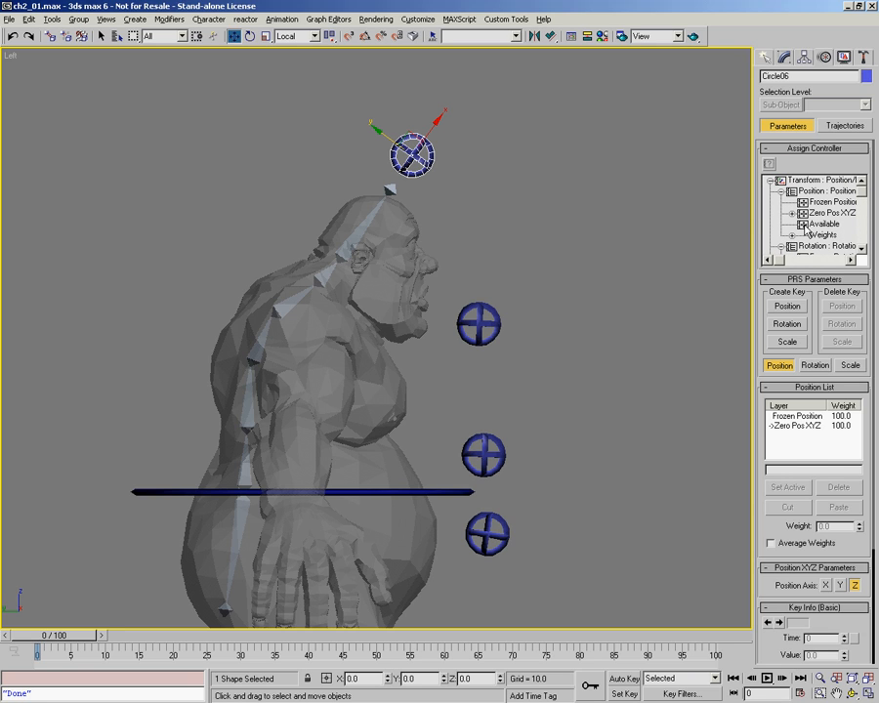
pyautogui.click(796, 417)
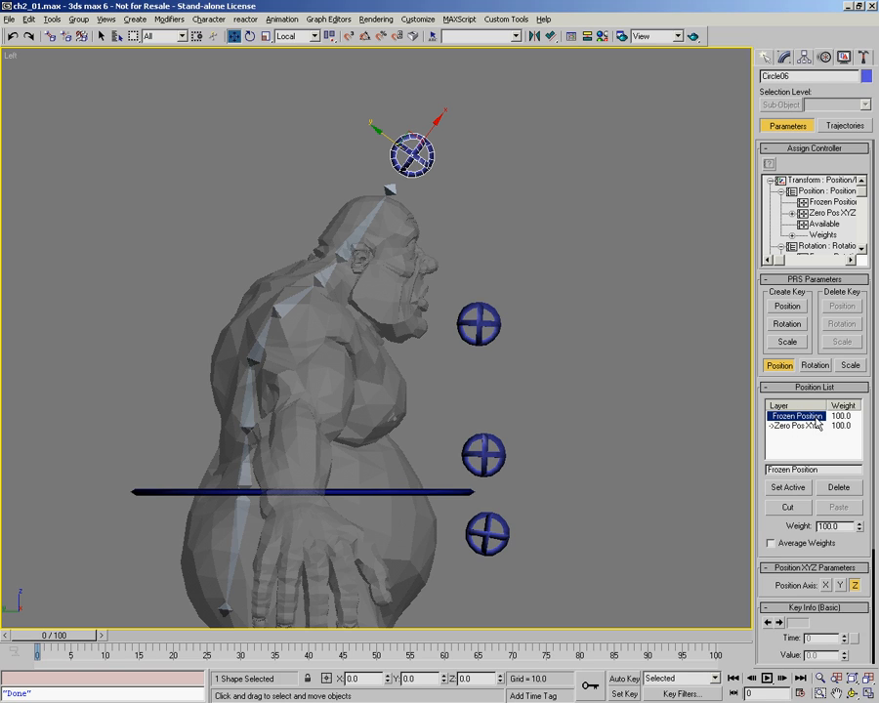
pyautogui.moveTo(772, 534); pyautogui.dragTo(772, 489)
pyautogui.click(782, 381)
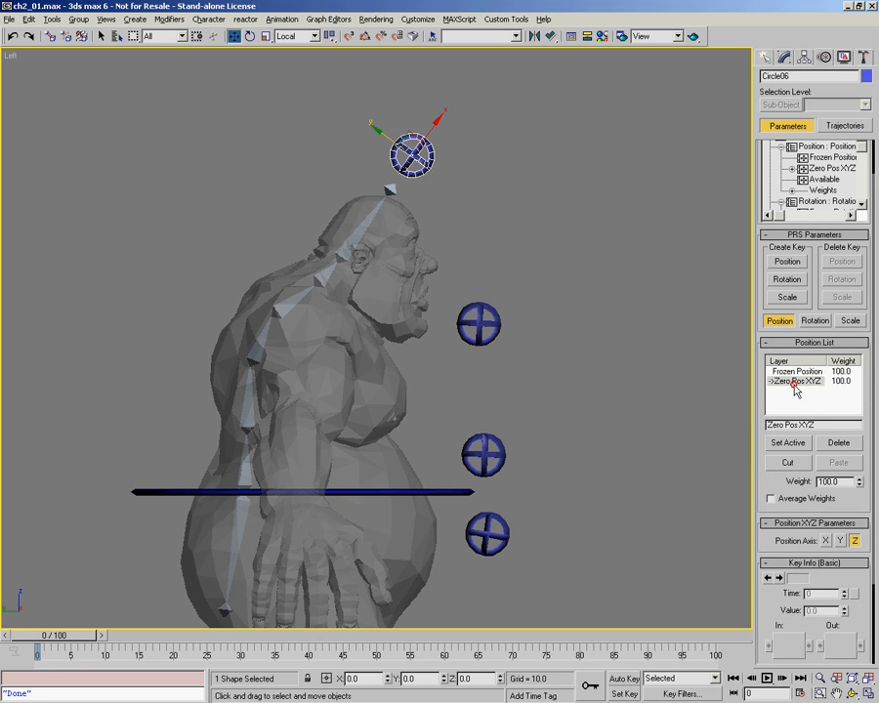
pyautogui.moveTo(762, 389); pyautogui.dragTo(763, 373)
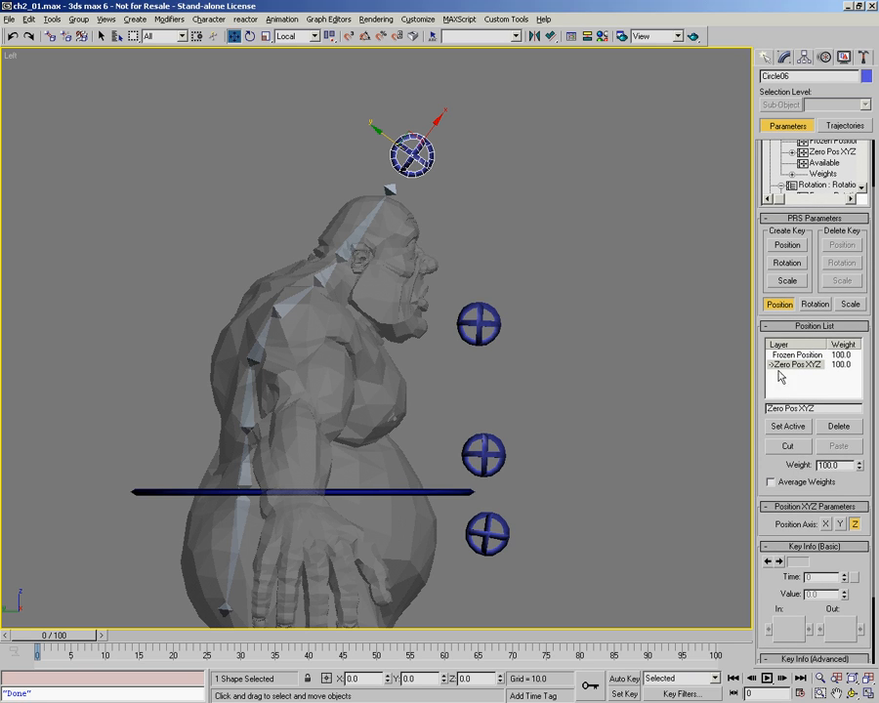
# - Examine the Frozen Rotation and Zero Euler XYZ layers in the head circle's Rotation List, then return to its position parameters
pyautogui.click(815, 304)
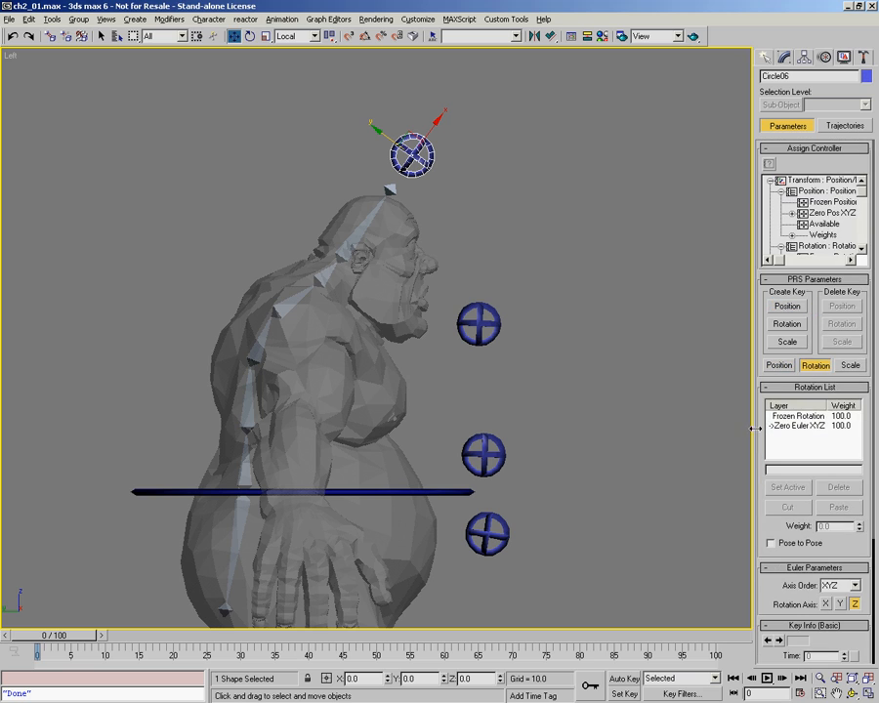
pyautogui.scroll(-3, 758, 409)
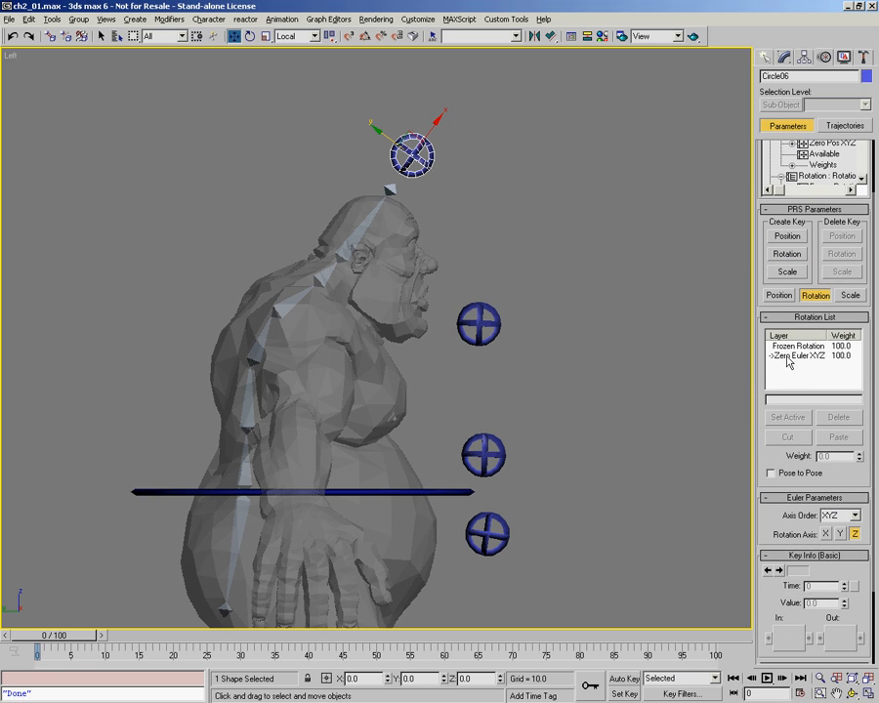
pyautogui.click(778, 347)
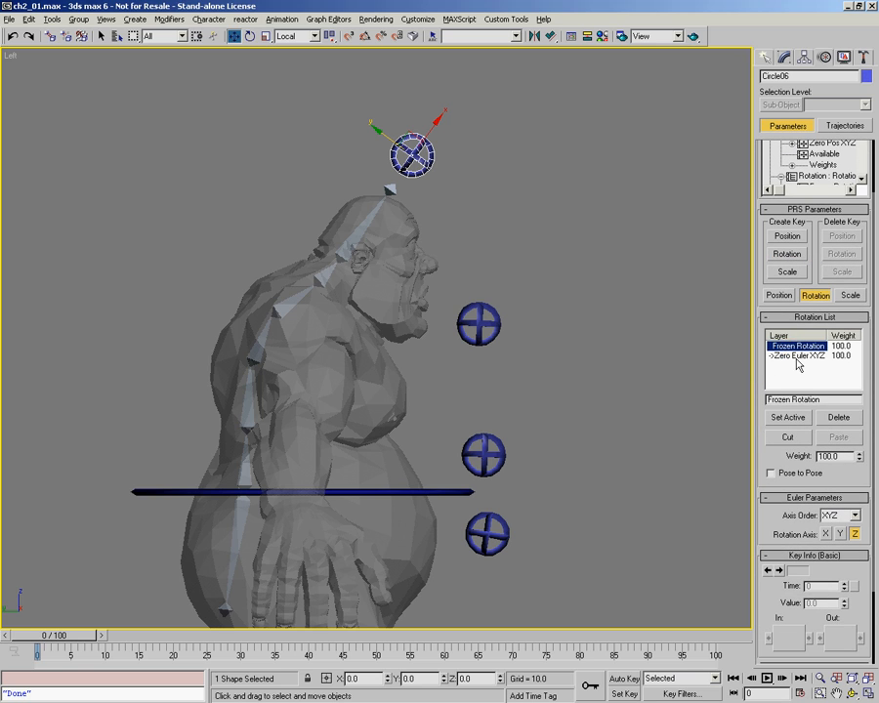
pyautogui.click(781, 357)
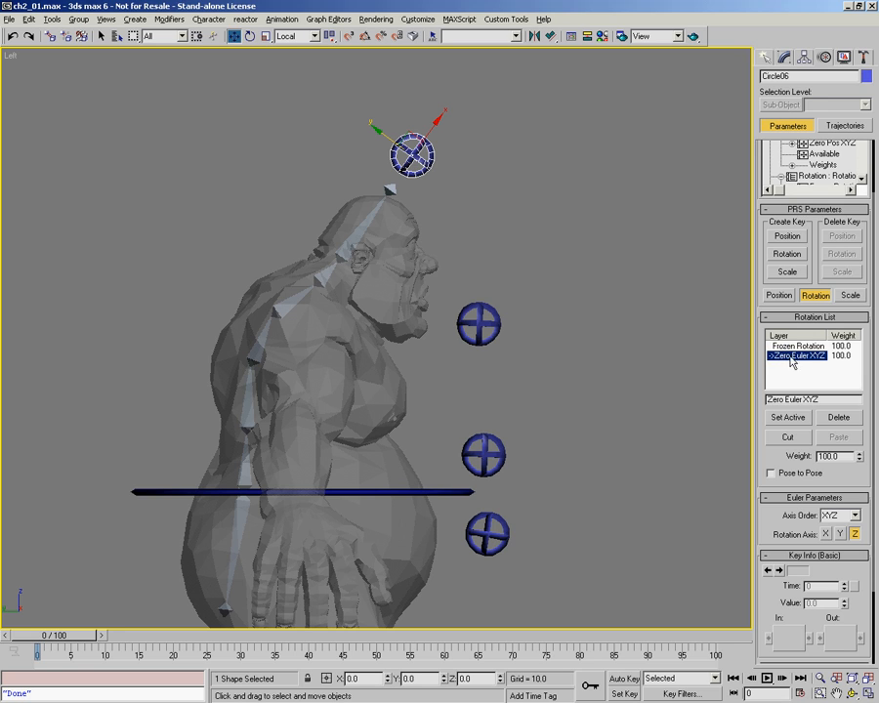
pyautogui.click(781, 296)
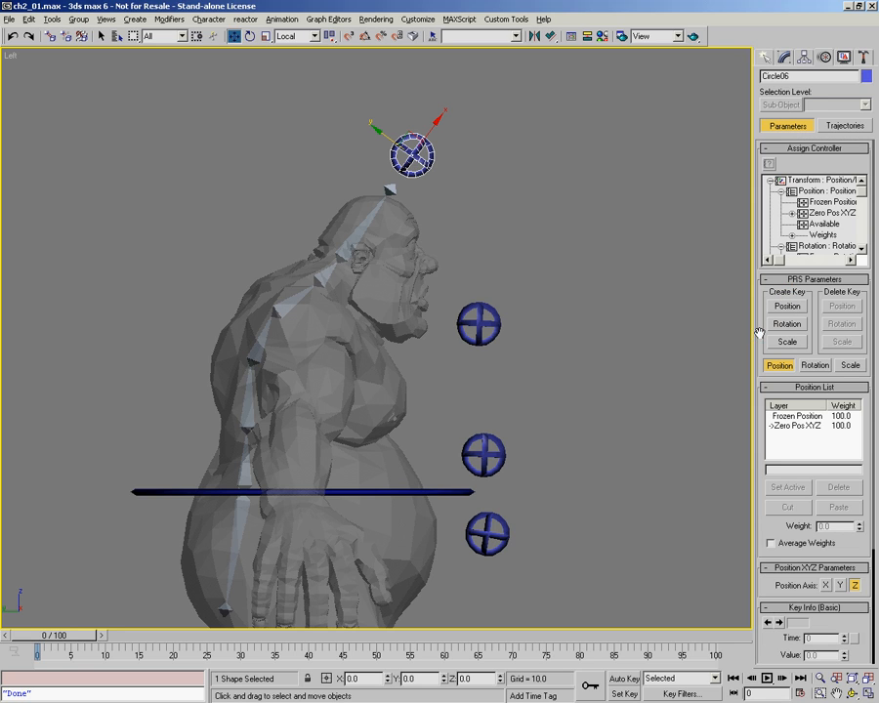
# - Freeze the transforms of the three circle controls in front of the torso together with the large horizontal waist control
pyautogui.moveTo(457, 201); pyautogui.dragTo(423, 145, button='middle')
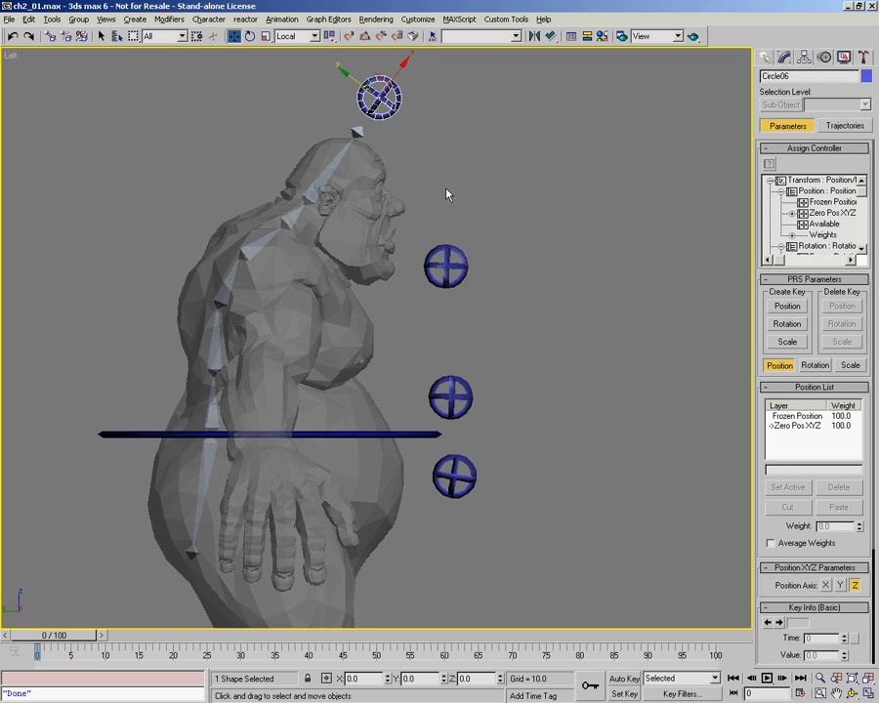
pyautogui.moveTo(506, 281); pyautogui.dragTo(465, 418)
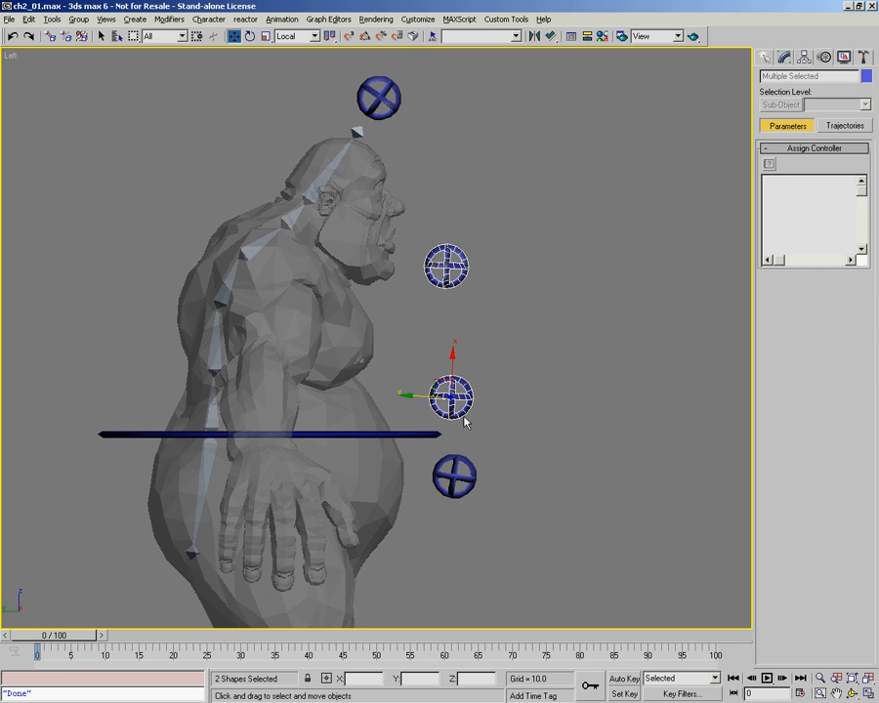
pyautogui.keyDown('ctrl'); pyautogui.moveTo(492, 465); pyautogui.dragTo(411, 487); pyautogui.keyUp('ctrl')
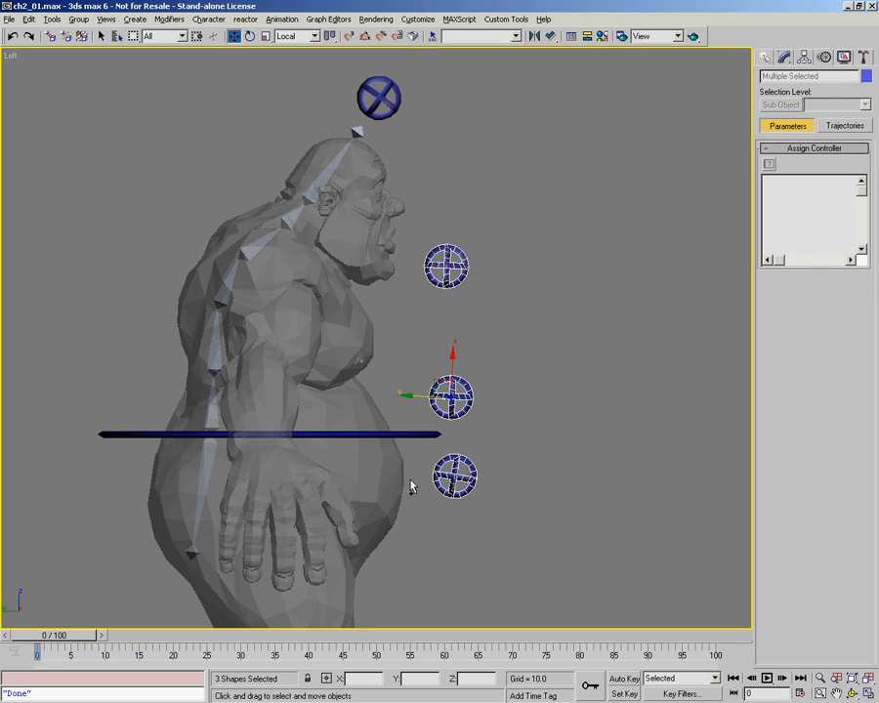
pyautogui.keyDown('ctrl'); pyautogui.click(397, 431); pyautogui.keyUp('ctrl')
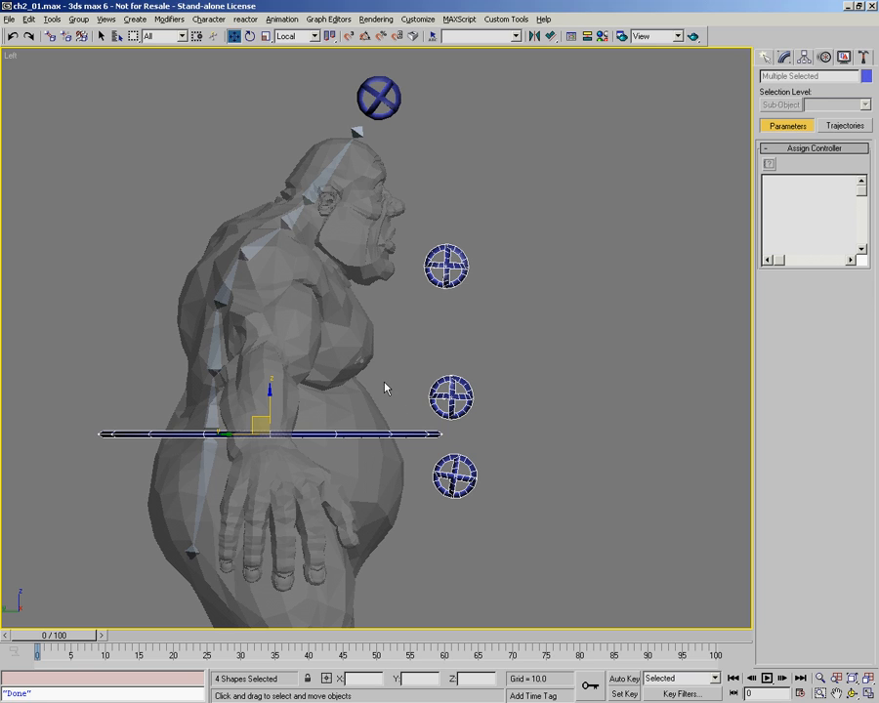
pyautogui.rightClick(390, 378)
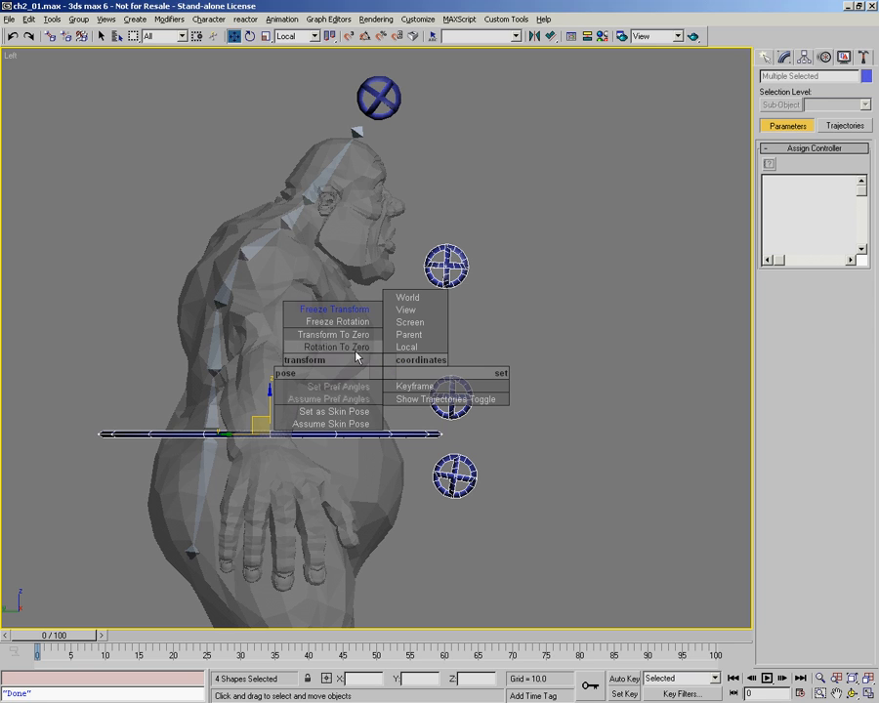
pyautogui.click(340, 311)
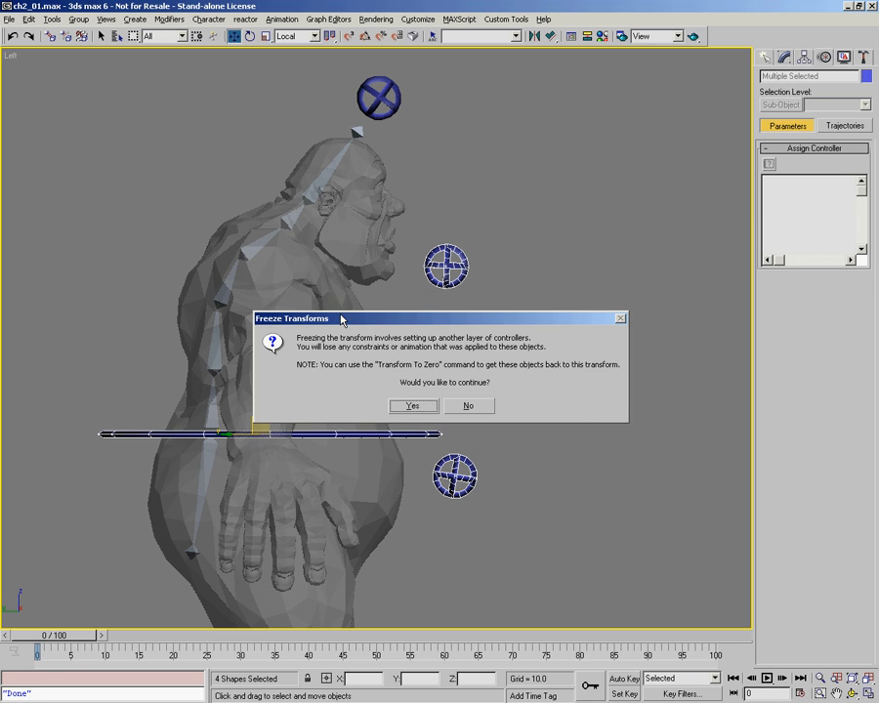
pyautogui.click(413, 407)
# - Reframe the Left view on the whole ogre down to the foot control and clear the selection
pyautogui.hotkey('alt', 'z')
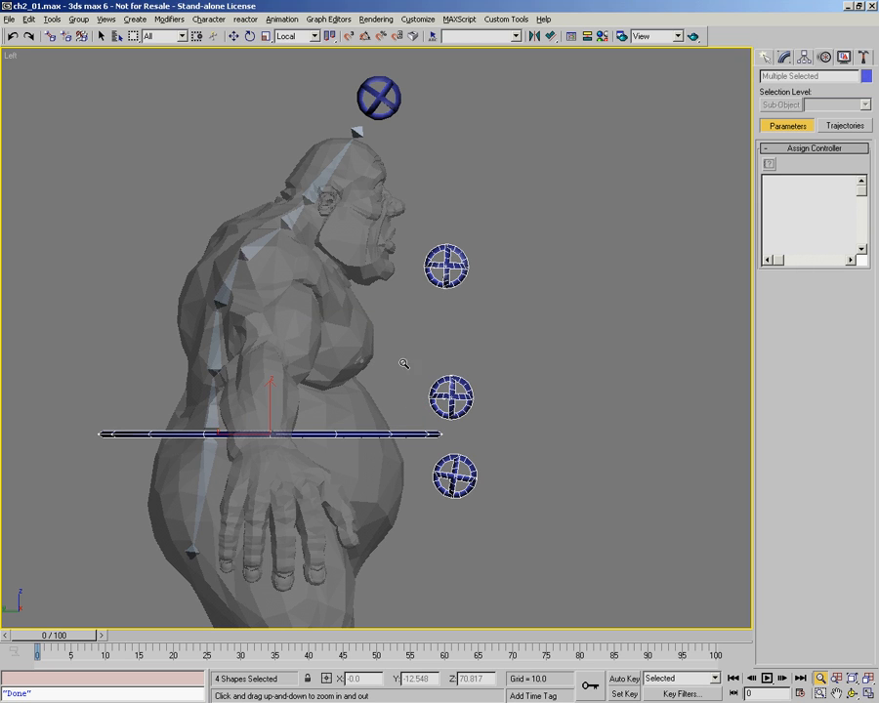
pyautogui.scroll(2, 400, 366)
pyautogui.scroll(-2, 401, 368)
pyautogui.moveTo(405, 340); pyautogui.dragTo(401, 280, button='middle')
pyautogui.scroll(-1, 407, 271)
pyautogui.scroll(-1, 407, 271)
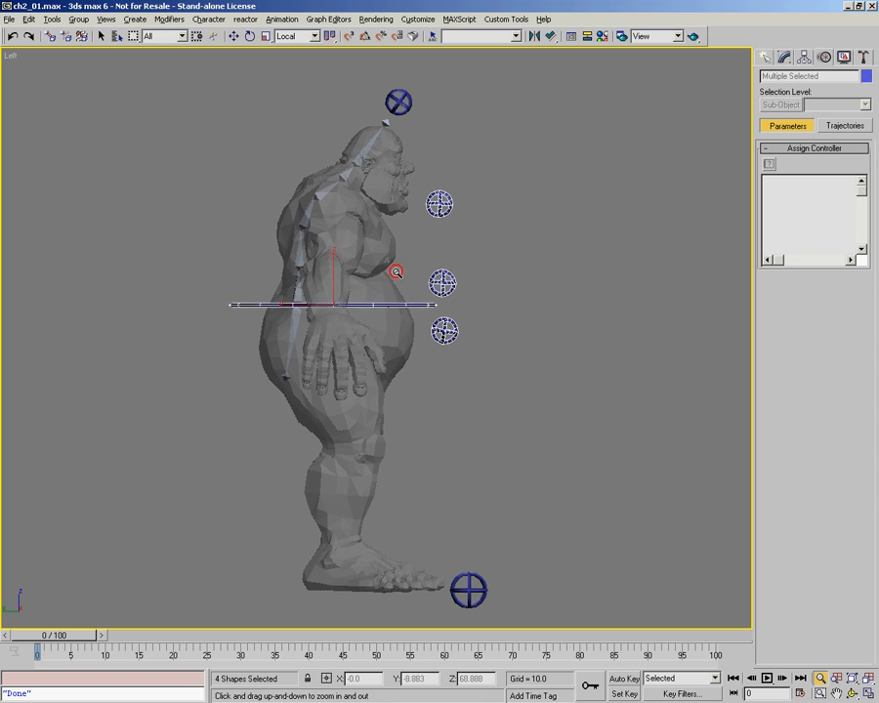
pyautogui.press('w')
pyautogui.click(655, 358)
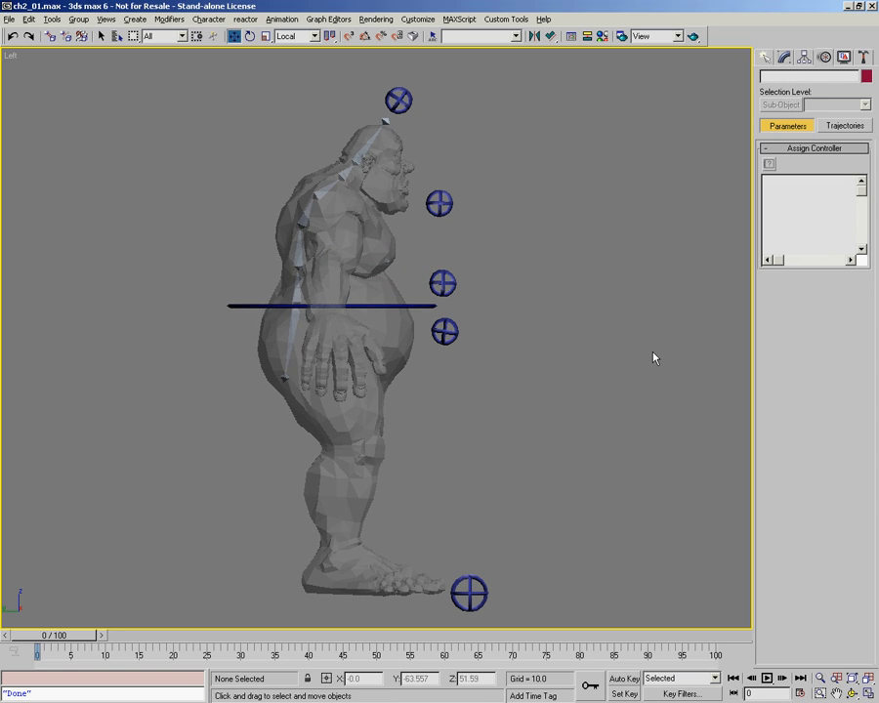